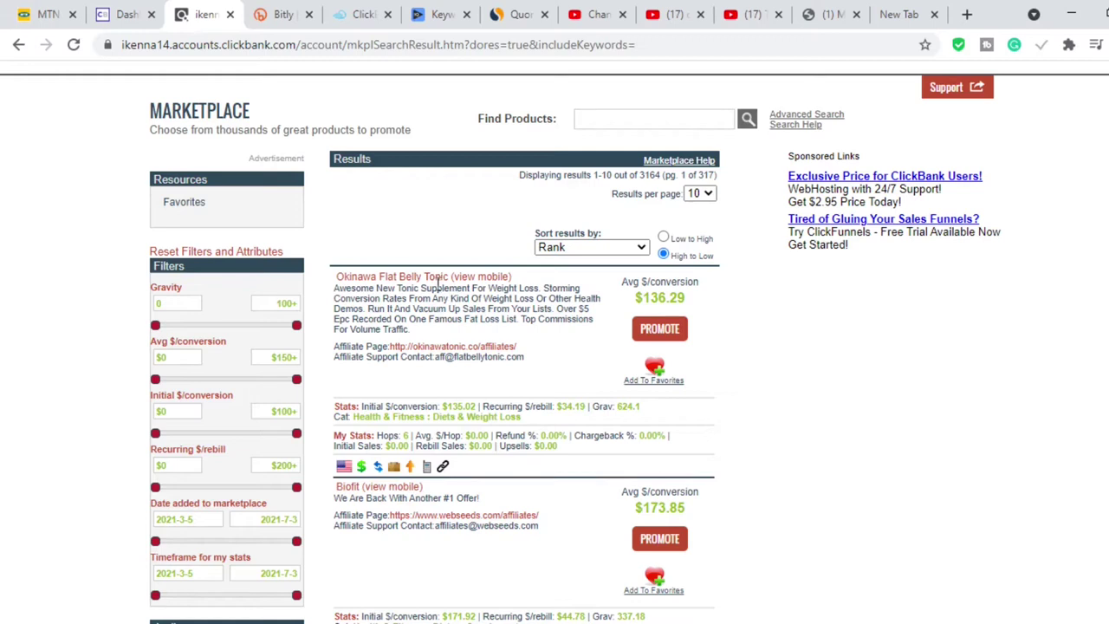
# Step: Open the Okinawa Flat Belly Tonic sales and affiliate pages from the marketplace and review the affiliate resources page
pyautogui.click(436, 281)
pyautogui.click(457, 348)
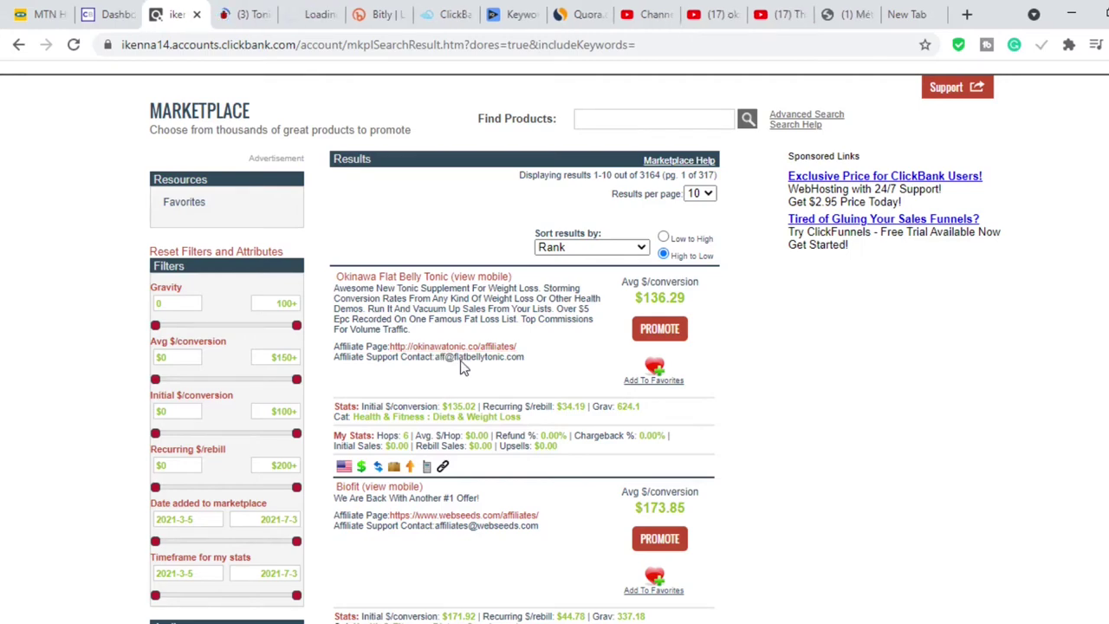
pyautogui.click(293, 15)
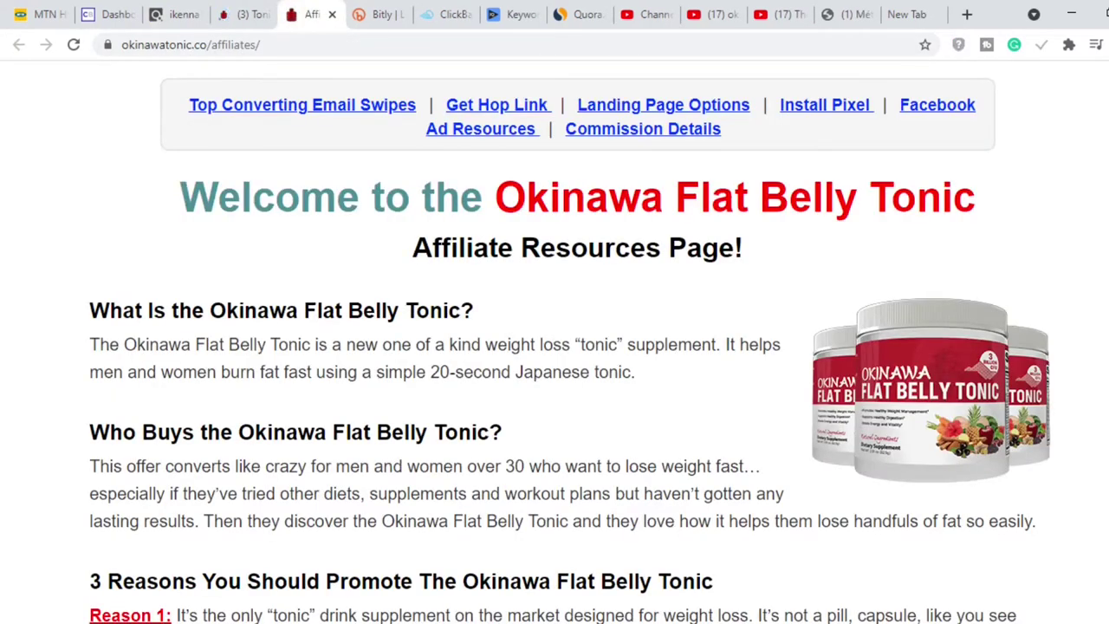
pyautogui.scroll(-9, 554, 338)
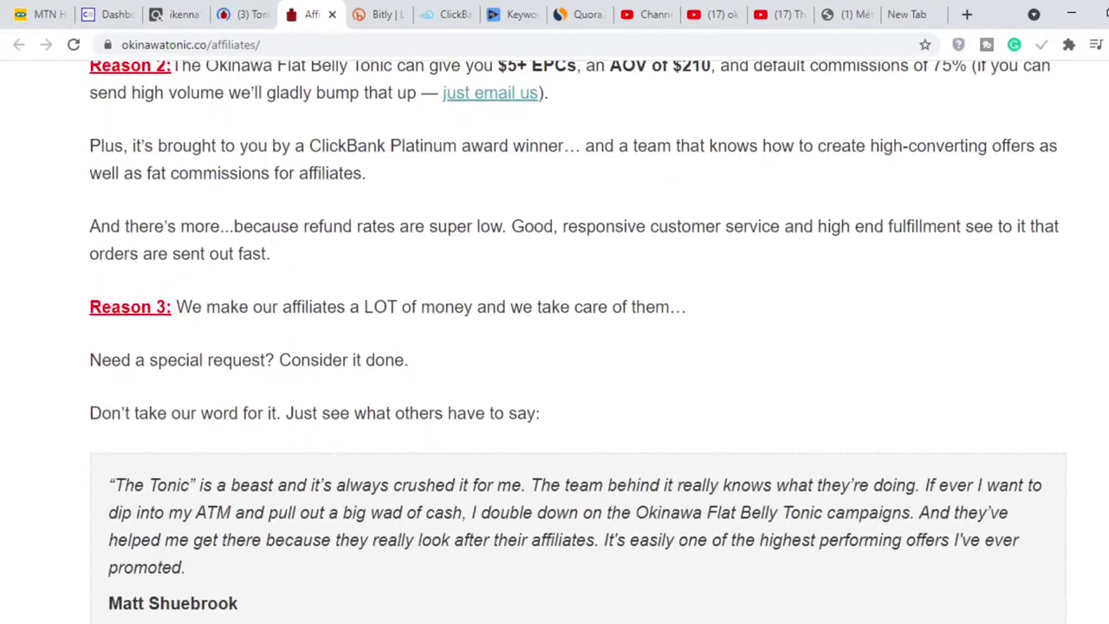
pyautogui.scroll(-15, 1021, 466)
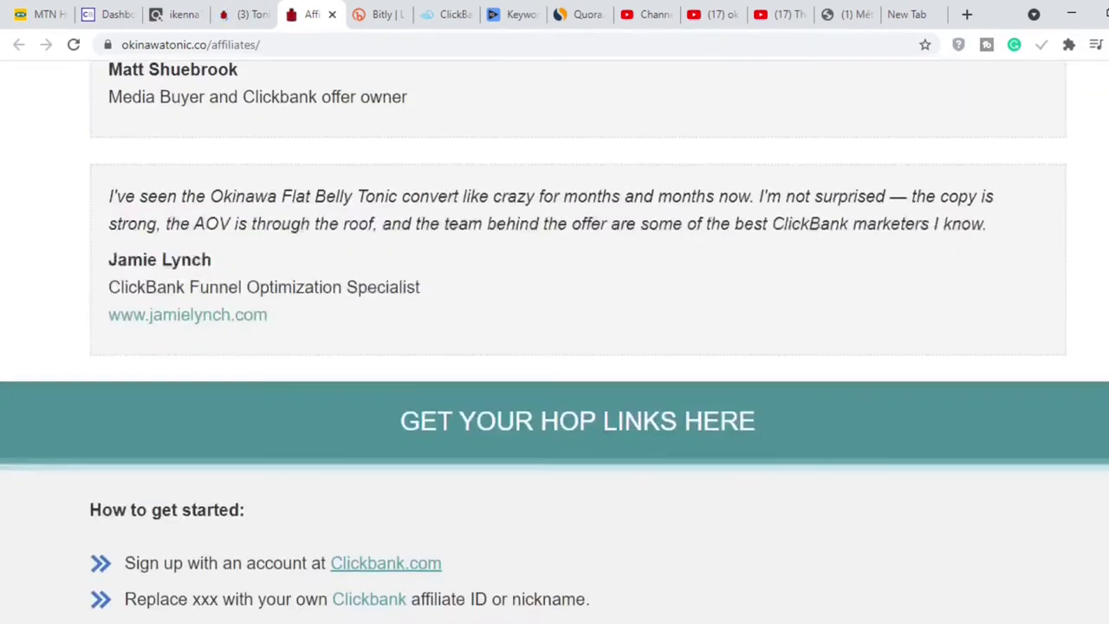
pyautogui.scroll(-15, 1021, 465)
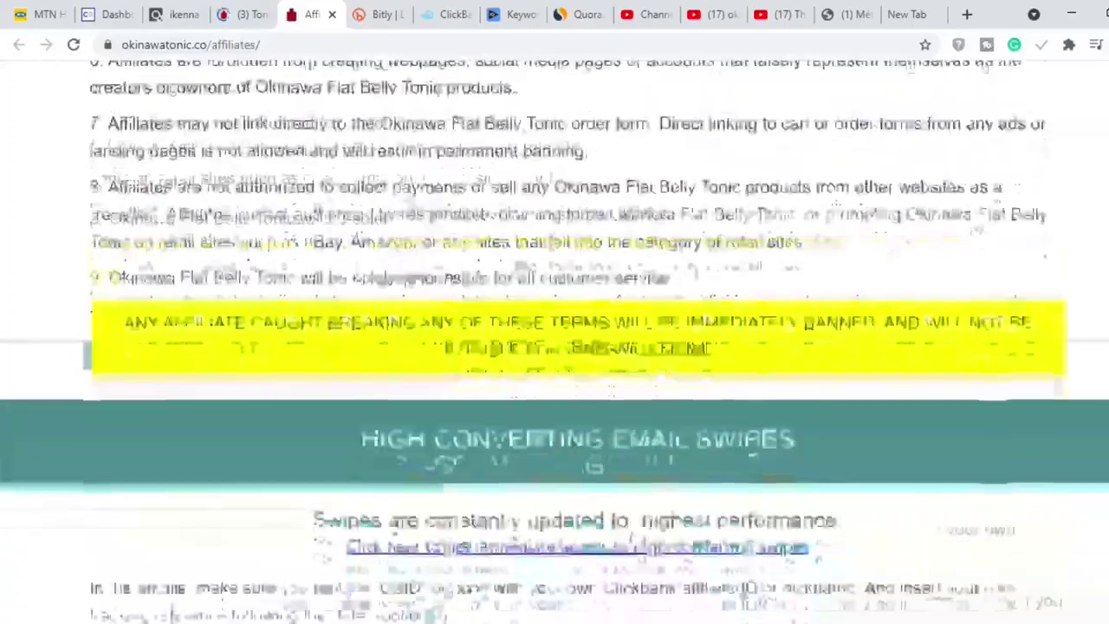
pyautogui.scroll(-10, 1021, 466)
pyautogui.scroll(20, 1021, 465)
pyautogui.scroll(15, 1021, 466)
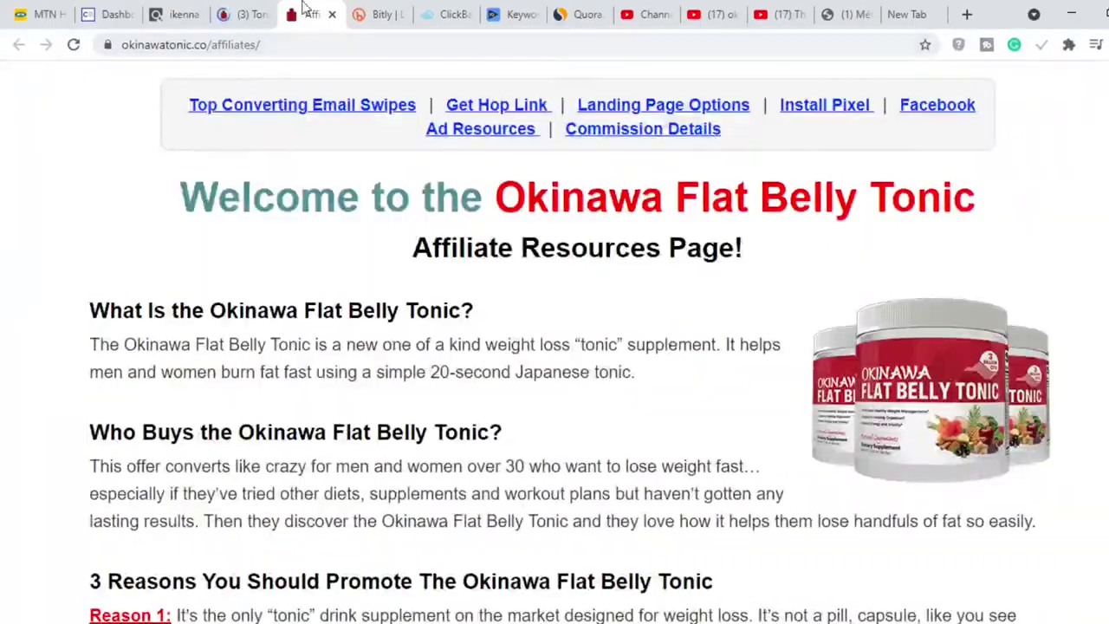
# Step: Review the Okinawa Flat Belly Tonic sales page down to its pricing options, and close both product tabs
pyautogui.click(245, 15)
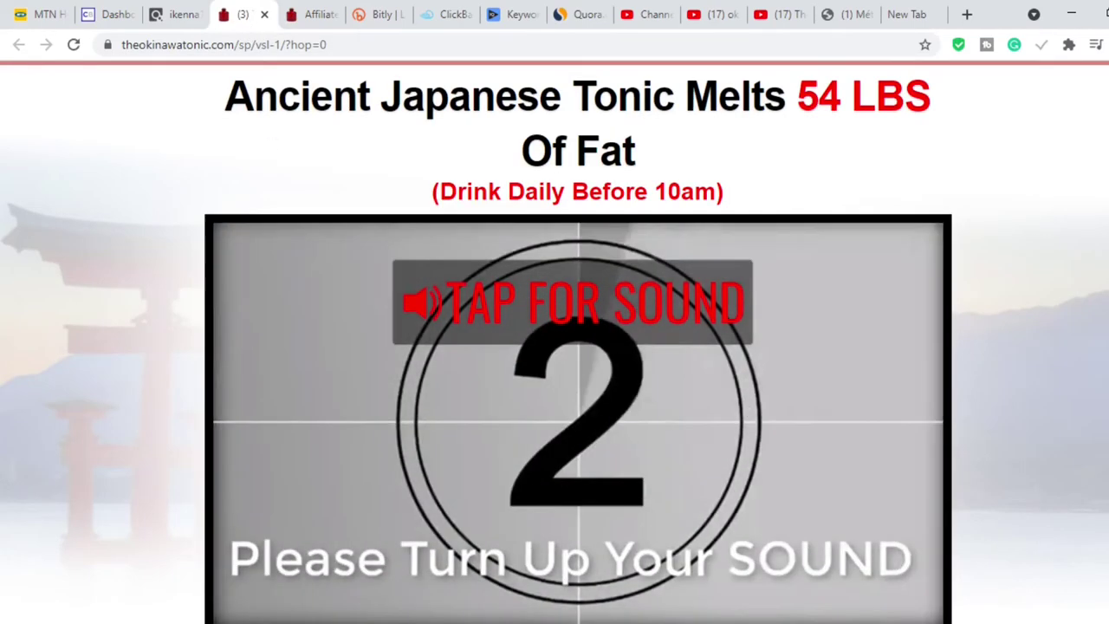
pyautogui.scroll(-10, 837, 376)
pyautogui.scroll(-10, 837, 376)
pyautogui.scroll(5, 837, 376)
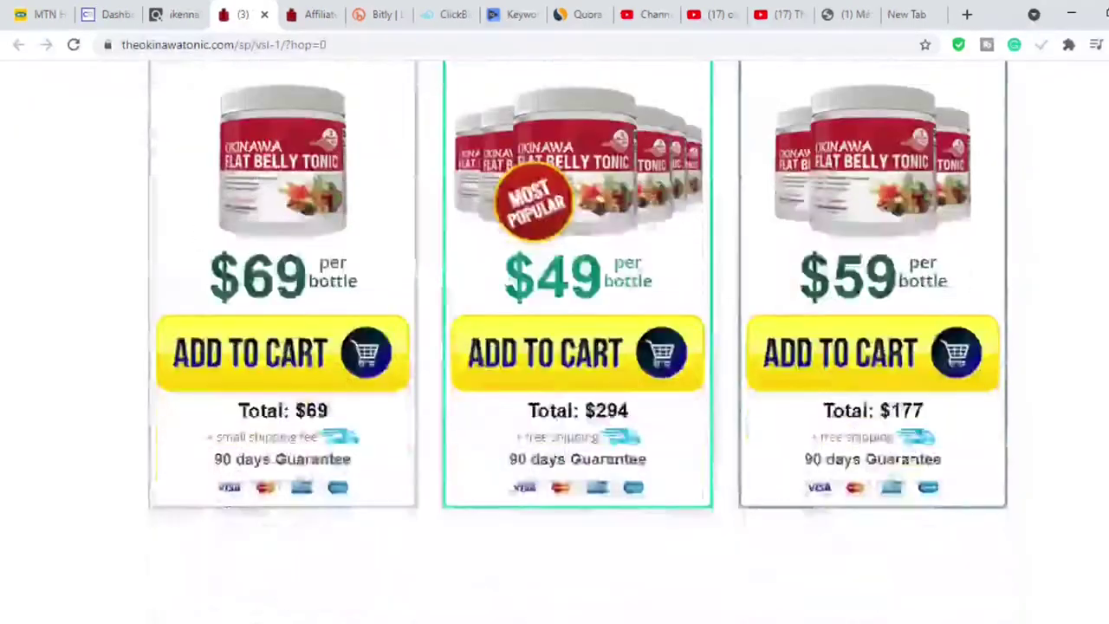
pyautogui.scroll(-1, 837, 376)
pyautogui.scroll(6, 837, 376)
pyautogui.scroll(10, 837, 376)
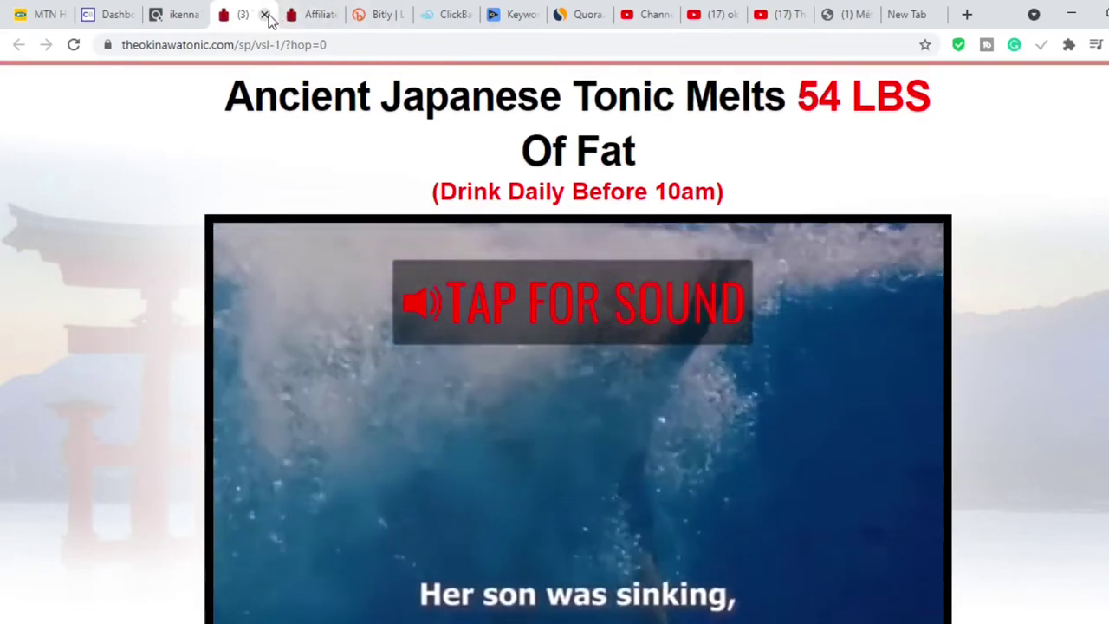
pyautogui.click(264, 15)
pyautogui.click(271, 14)
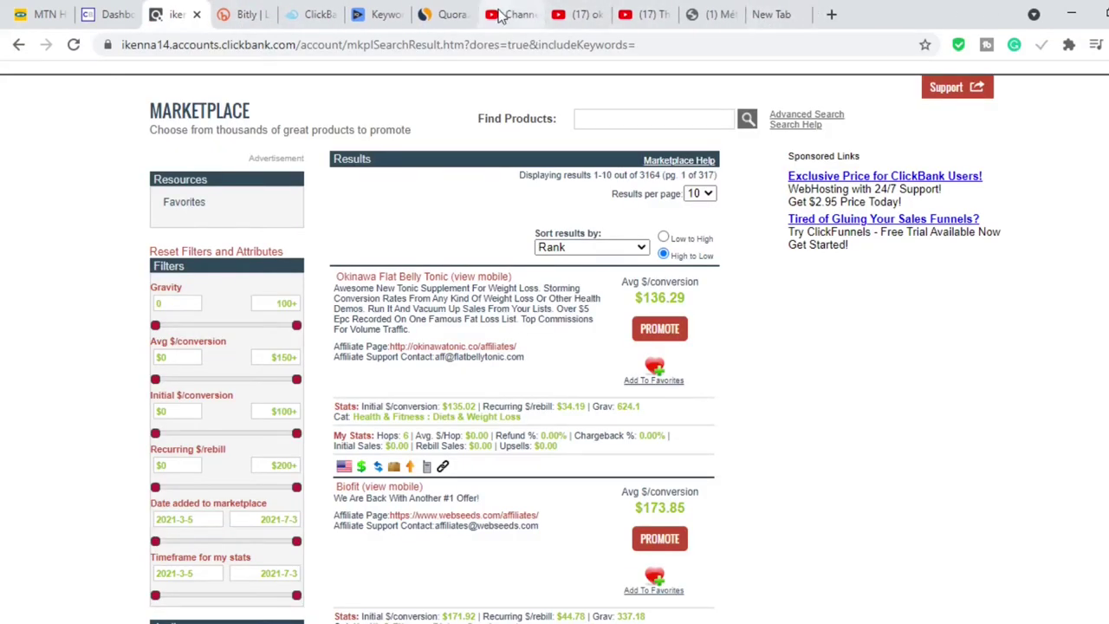
pyautogui.click(249, 17)
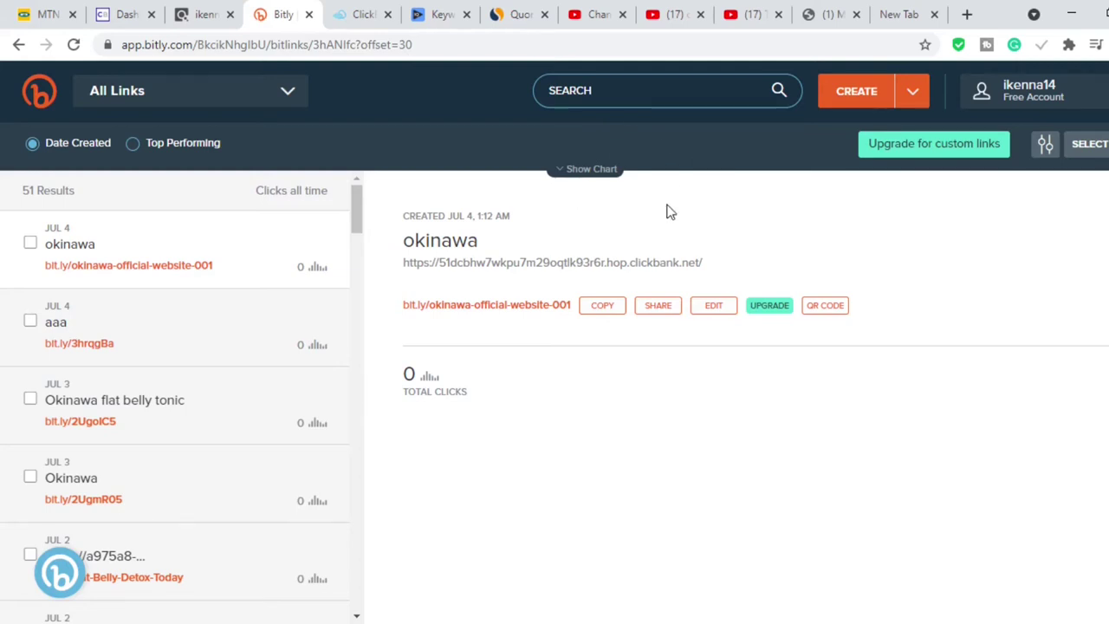
pyautogui.click(910, 94)
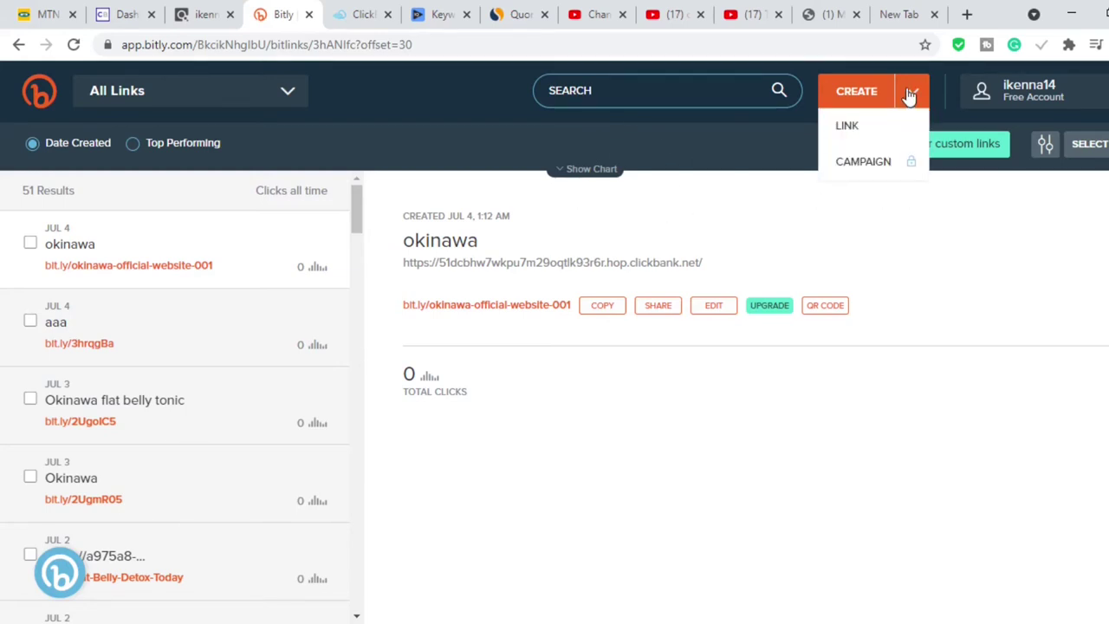
pyautogui.click(902, 103)
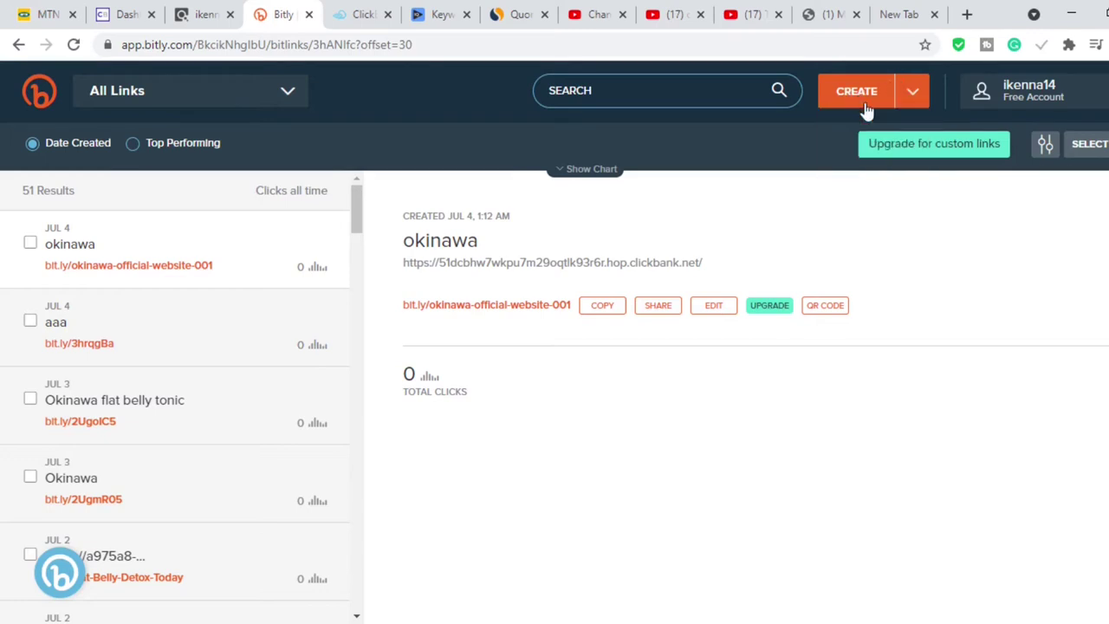
pyautogui.click(901, 101)
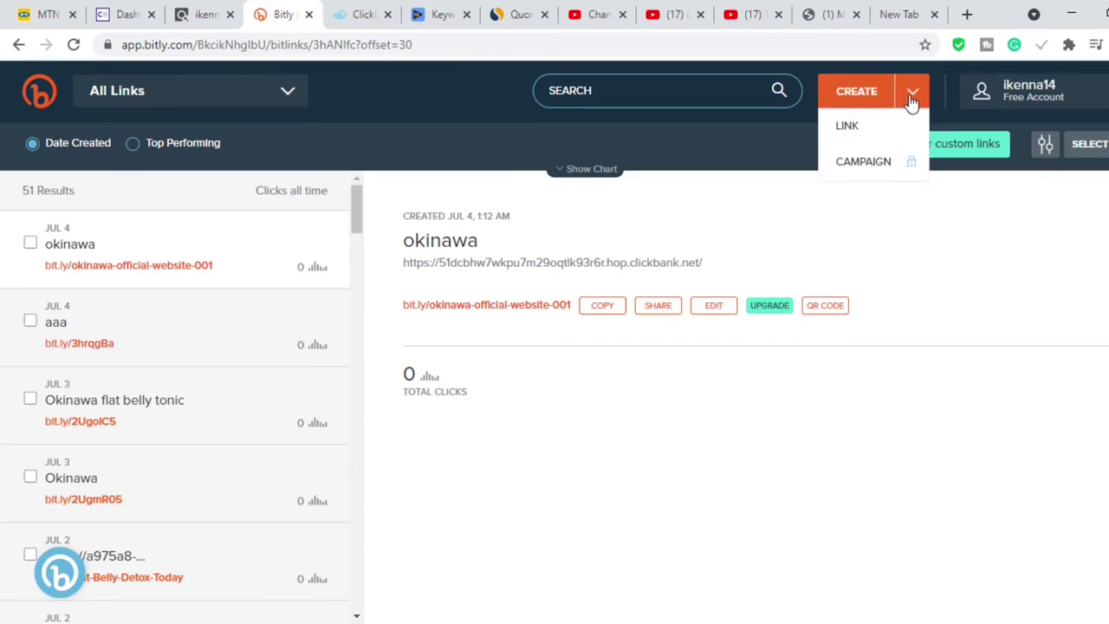
pyautogui.click(902, 128)
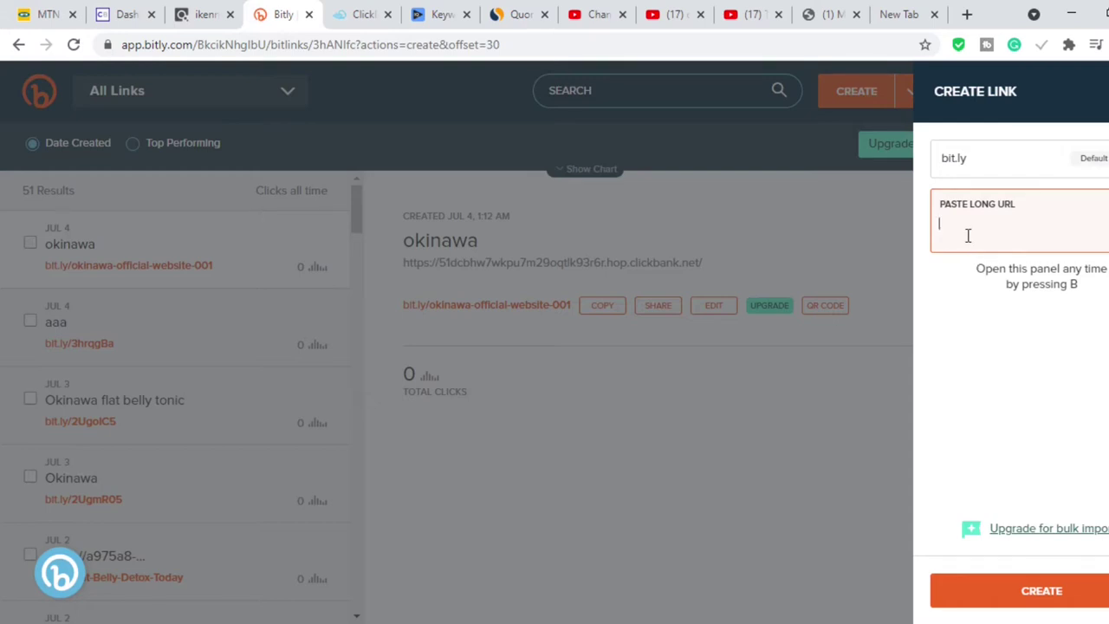
pyautogui.write('https://fb0b97y319mrew66kj-dq20b79.hop.clickbank.net/')
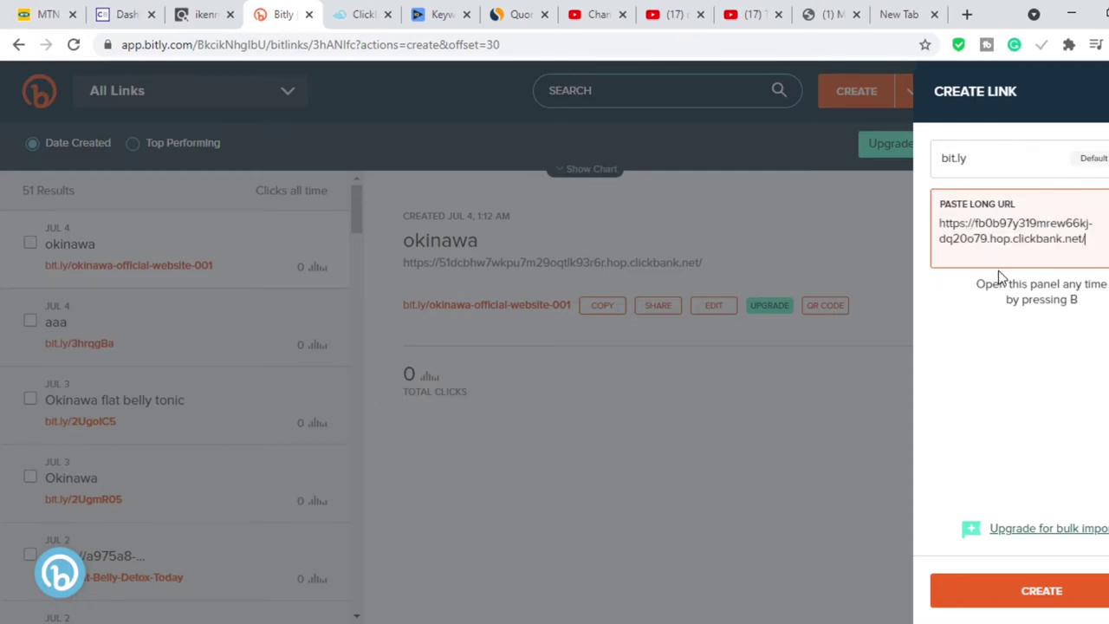
pyautogui.press('Return')
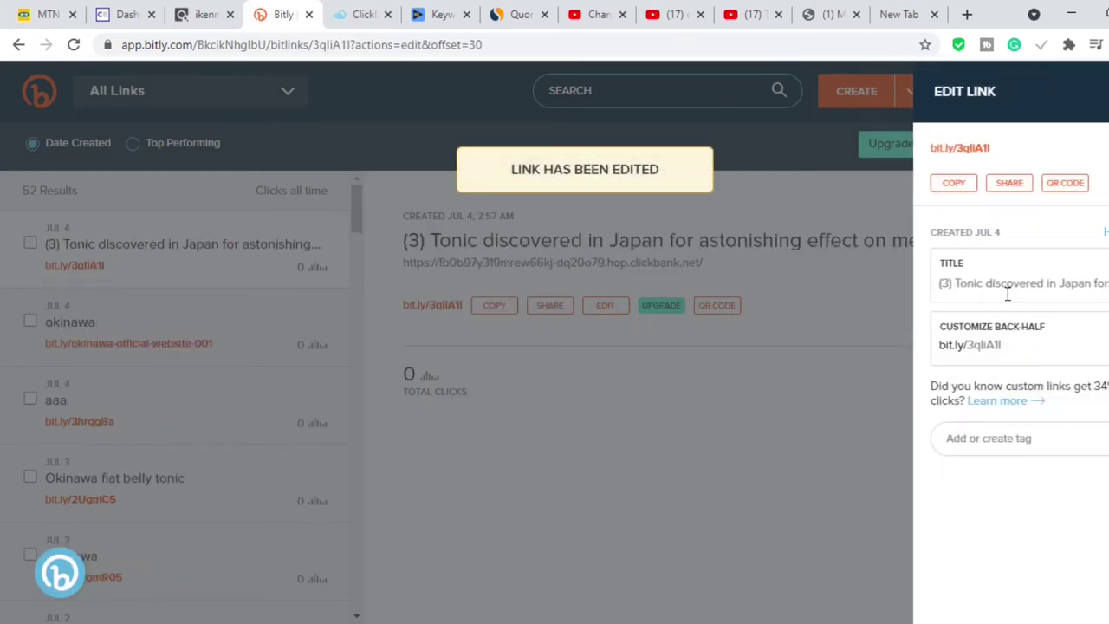
# Step: Replace the new short link's title with "Okinawa product" and save the link
pyautogui.moveTo(1028, 353); pyautogui.dragTo(961, 346)
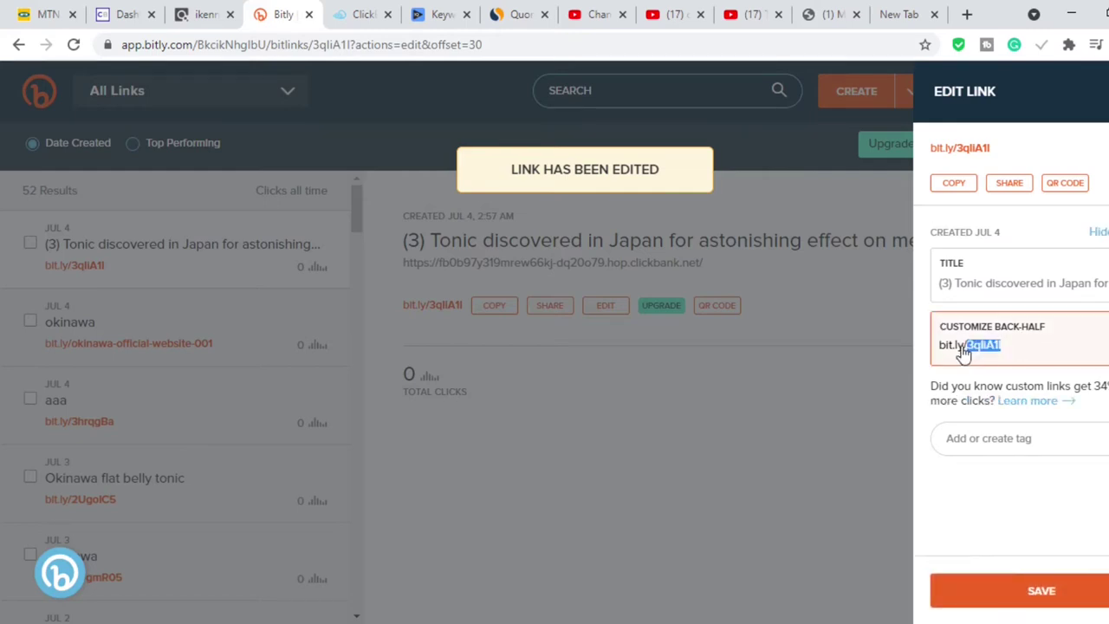
pyautogui.click(1019, 292)
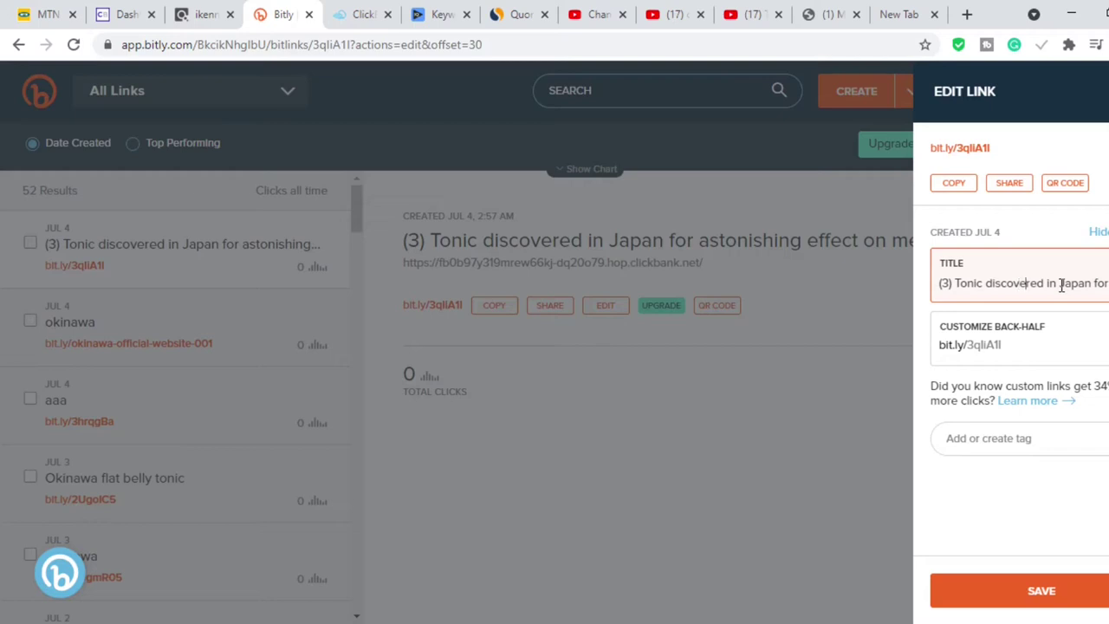
pyautogui.press('Right')
pyautogui.press('Right')
pyautogui.press('Right')
pyautogui.press('Right')
pyautogui.press('Right')
pyautogui.press('Right')
pyautogui.press('Right')
pyautogui.press('Right')
pyautogui.press('Right')
pyautogui.press('Right')
pyautogui.press('Right')
pyautogui.press('Right')
pyautogui.press('Right')
pyautogui.press('Right')
pyautogui.press('Right')
pyautogui.press('Right')
pyautogui.press('Right')
pyautogui.press('Right')
pyautogui.press('Right')
pyautogui.press('Right')
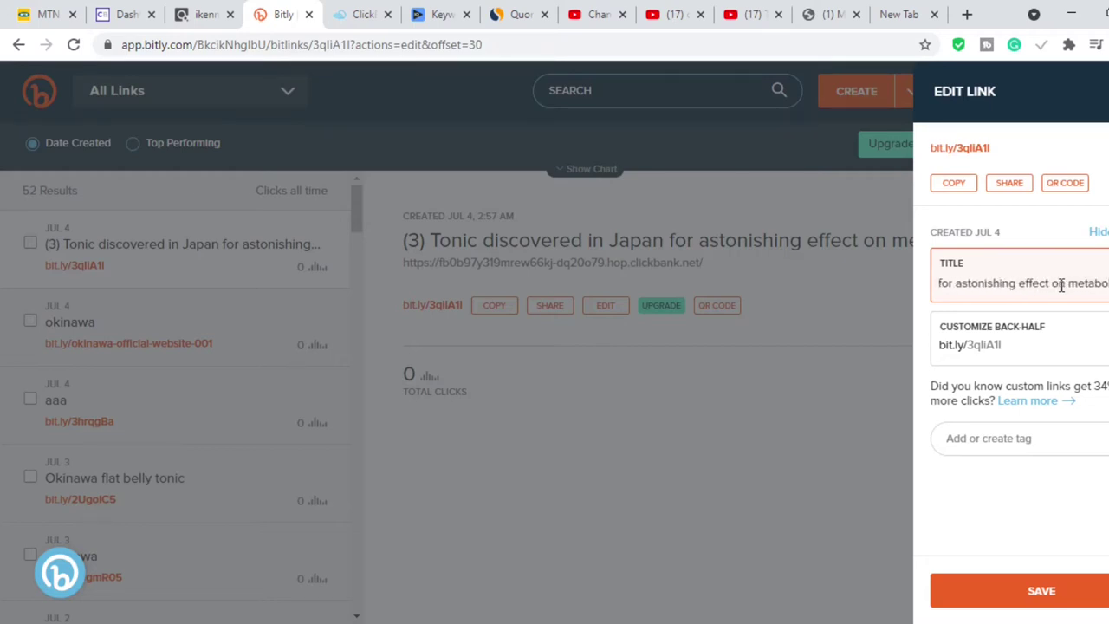
pyautogui.press('Left')
pyautogui.press('Left')
pyautogui.press('Left')
pyautogui.press('Left')
pyautogui.press('Left')
pyautogui.press('Left')
pyautogui.press('Left')
pyautogui.press('Left')
pyautogui.press('Left')
pyautogui.press('Left')
pyautogui.press('Left')
pyautogui.press('Left')
pyautogui.press('Left')
pyautogui.press('Left')
pyautogui.press('Left')
pyautogui.press('Left')
pyautogui.press('Left')
pyautogui.press('Left')
pyautogui.press('Left')
pyautogui.press('Left')
pyautogui.press('BackSpace')
pyautogui.press('BackSpace')
pyautogui.press('BackSpace')
pyautogui.press('BackSpace')
pyautogui.press('BackSpace')
pyautogui.press('BackSpace')
pyautogui.press('BackSpace')
pyautogui.press('BackSpace')
pyautogui.press('BackSpace')
pyautogui.press('BackSpace')
pyautogui.press('BackSpace')
pyautogui.press('BackSpace')
pyautogui.press('BackSpace')
pyautogui.press('BackSpace')
pyautogui.press('BackSpace')
pyautogui.press('BackSpace')
pyautogui.press('BackSpace')
pyautogui.press('BackSpace')
pyautogui.press('BackSpace')
pyautogui.press('BackSpace')
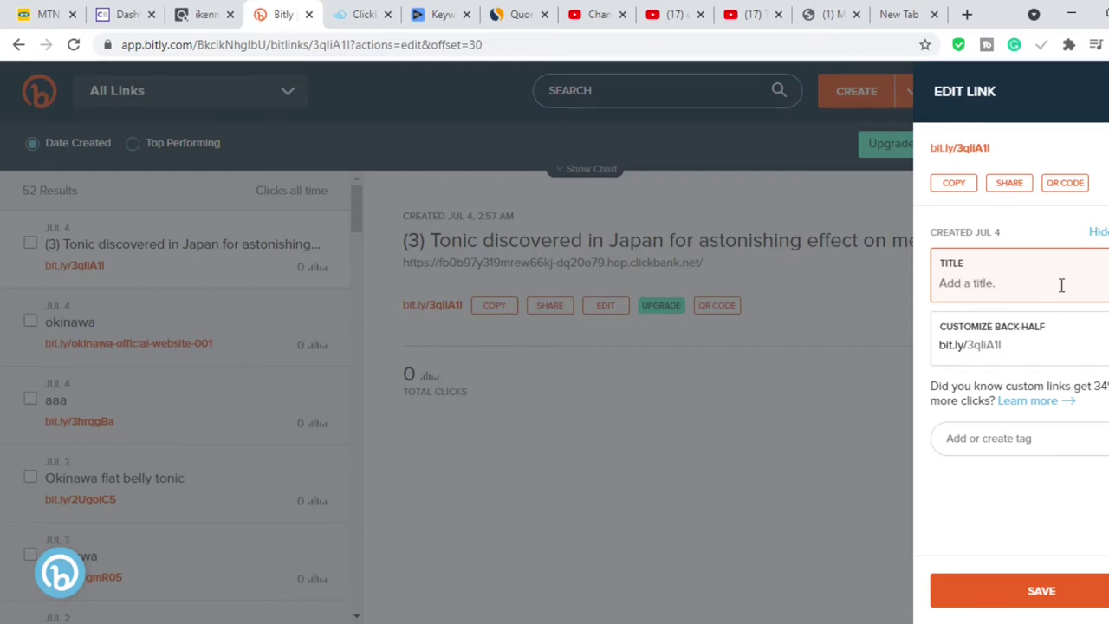
pyautogui.write('Okinawa product')
pyautogui.click(1033, 596)
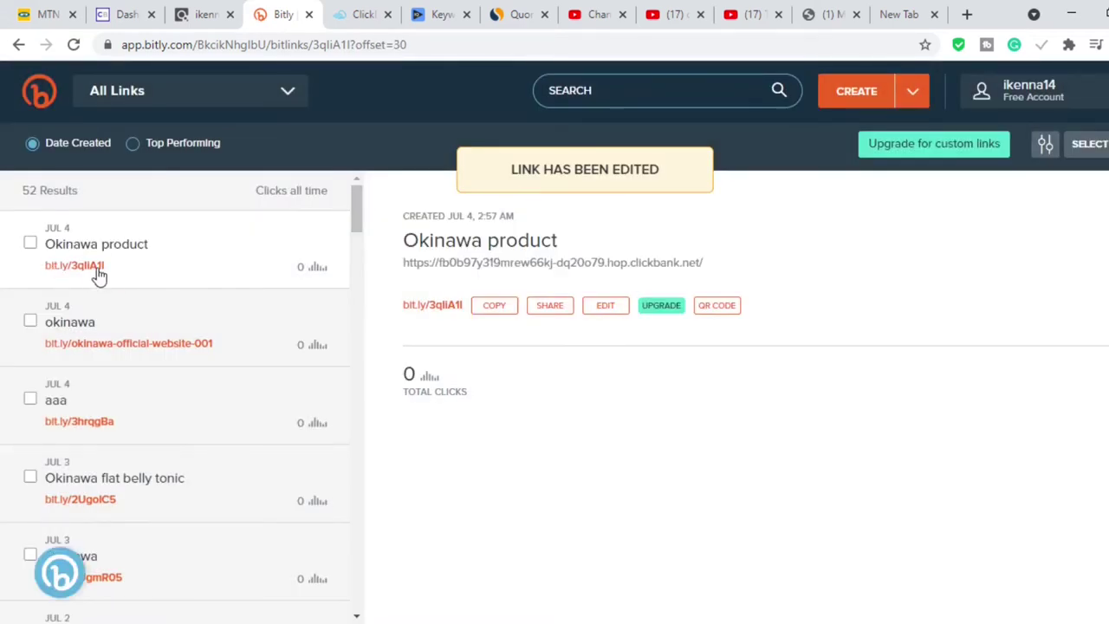
pyautogui.moveTo(107, 268); pyautogui.dragTo(39, 270)
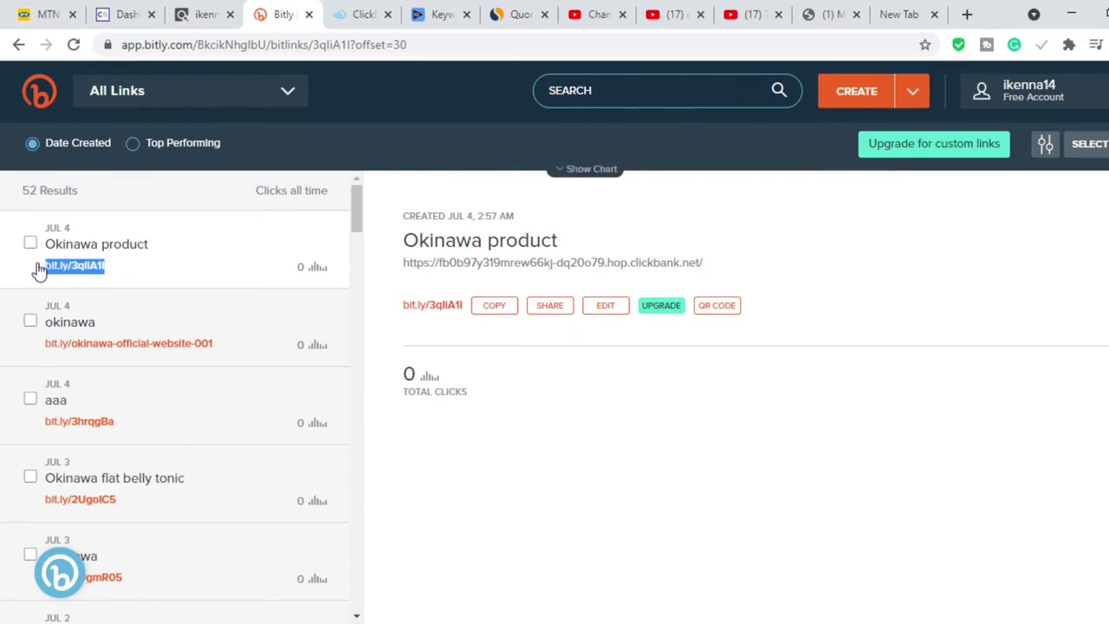
pyautogui.click(177, 281)
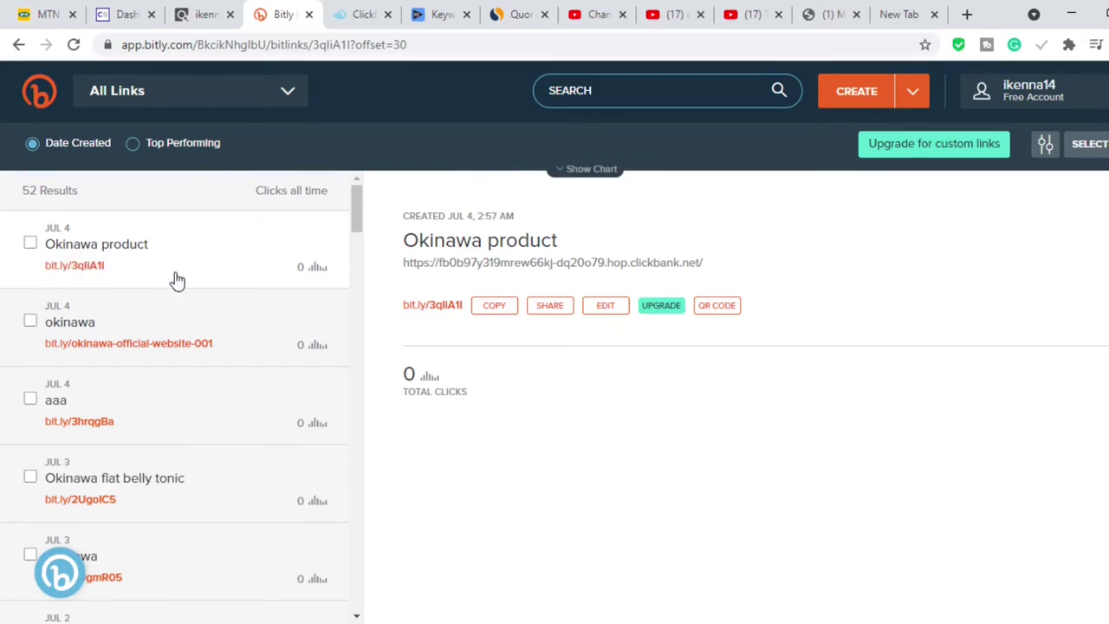
# Step: Follow the discount link in the YouTube video "The Okinawa Flat Belly Tonic Review", inspect the address's affiliate ID, and return to the video
pyautogui.click(742, 17)
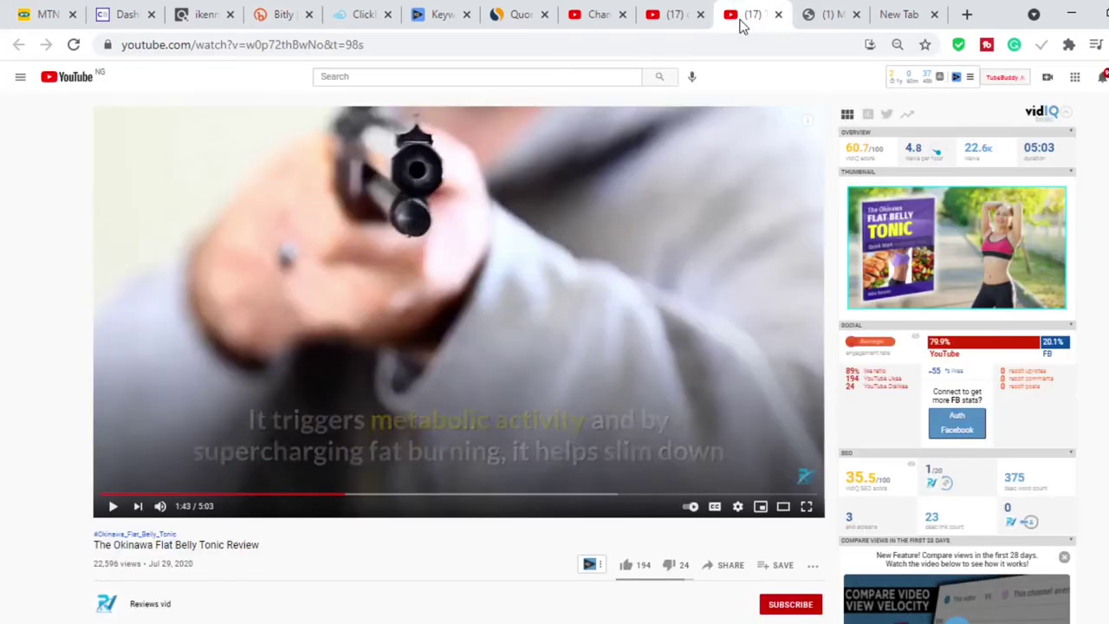
pyautogui.scroll(-2, 520, 320)
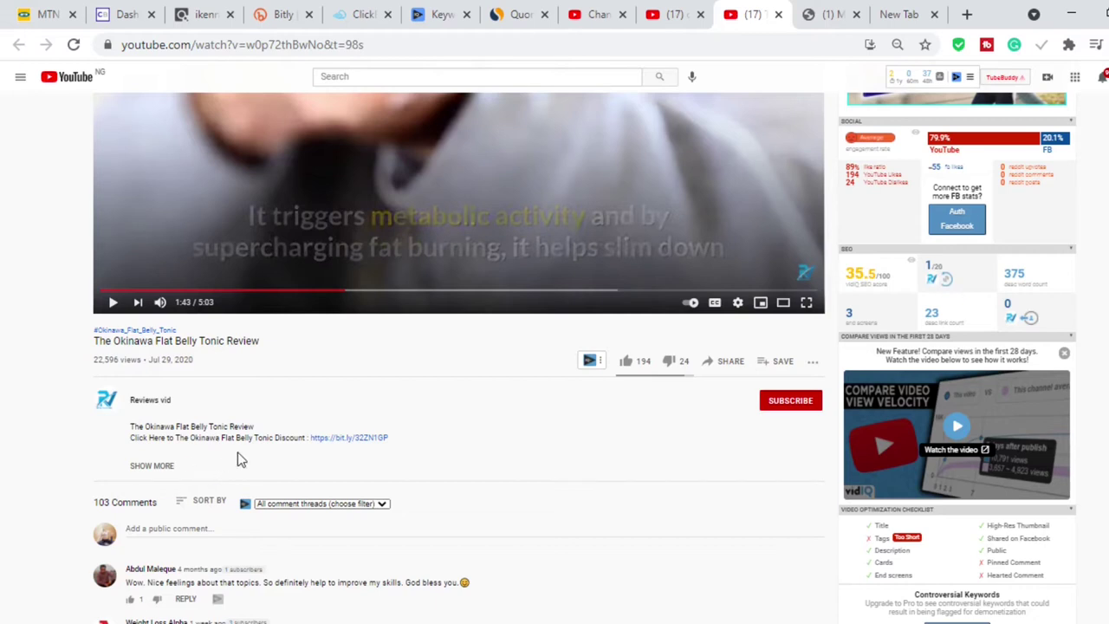
pyautogui.click(353, 439)
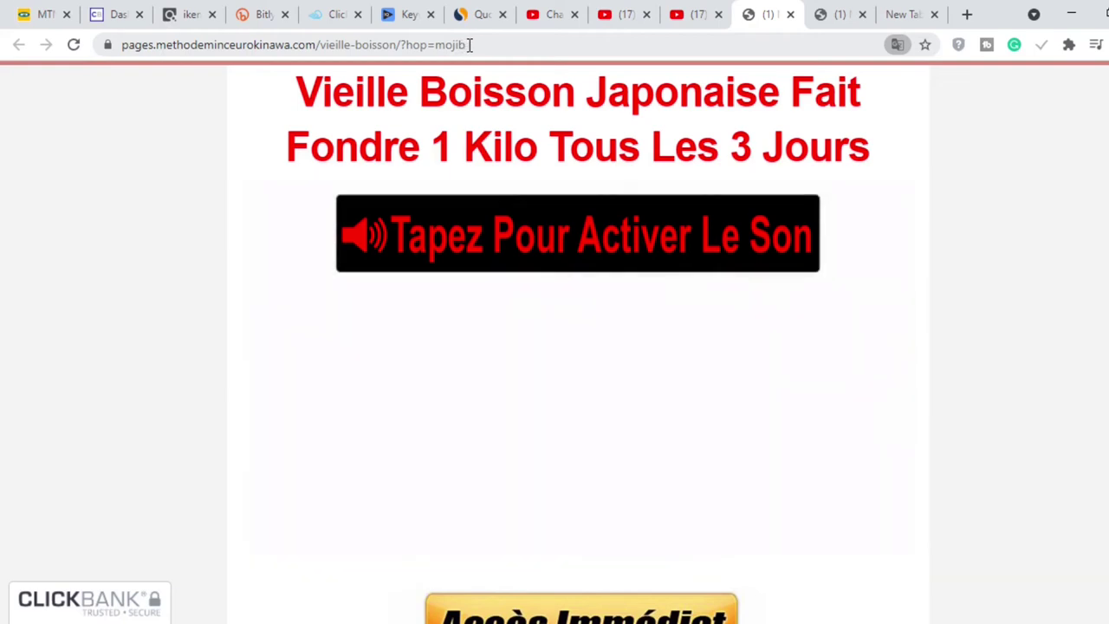
pyautogui.doubleClick(440, 45)
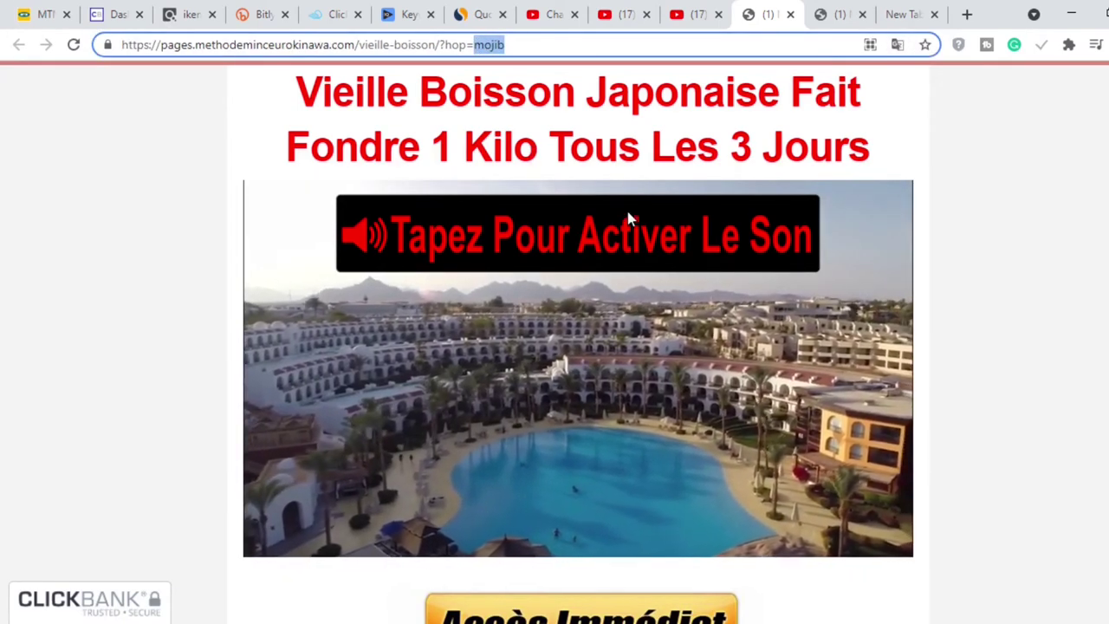
pyautogui.click(1032, 292)
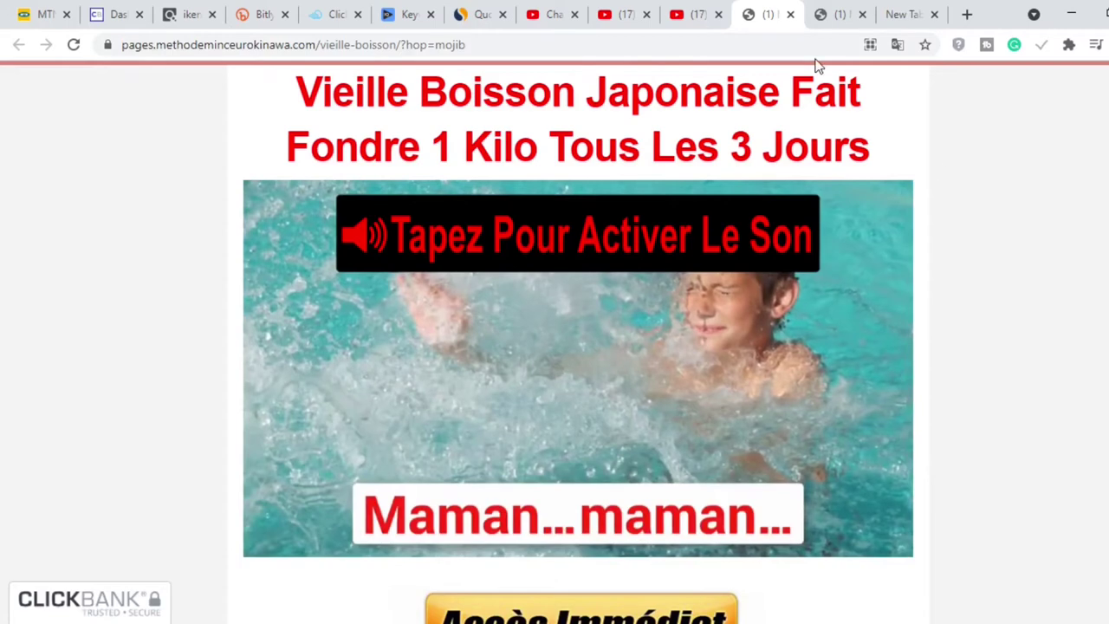
pyautogui.click(790, 15)
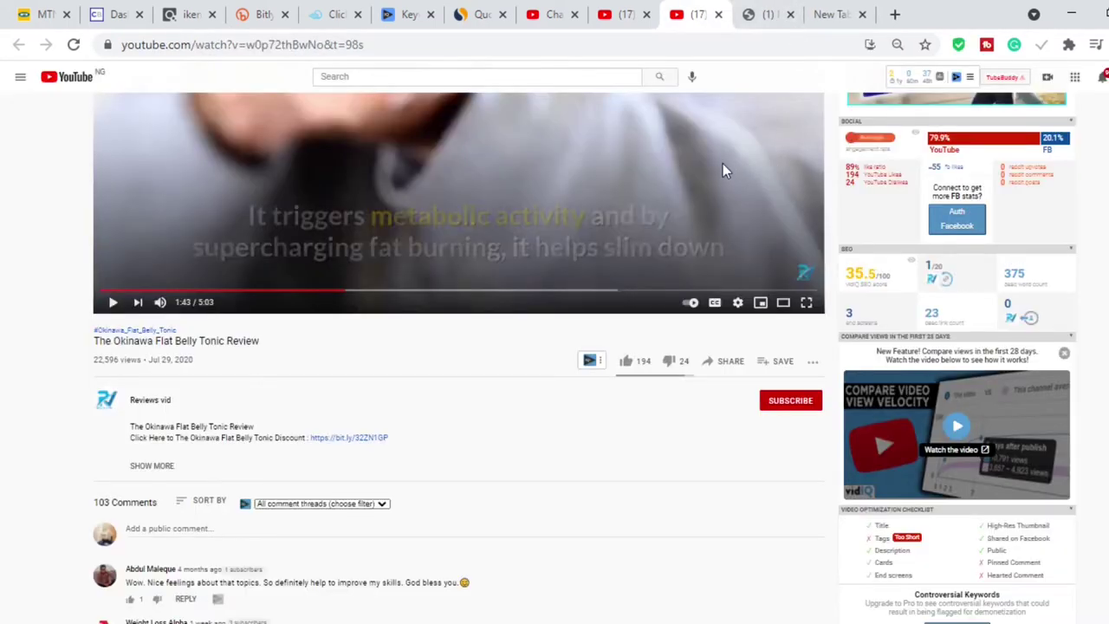
pyautogui.scroll(3, 459, 347)
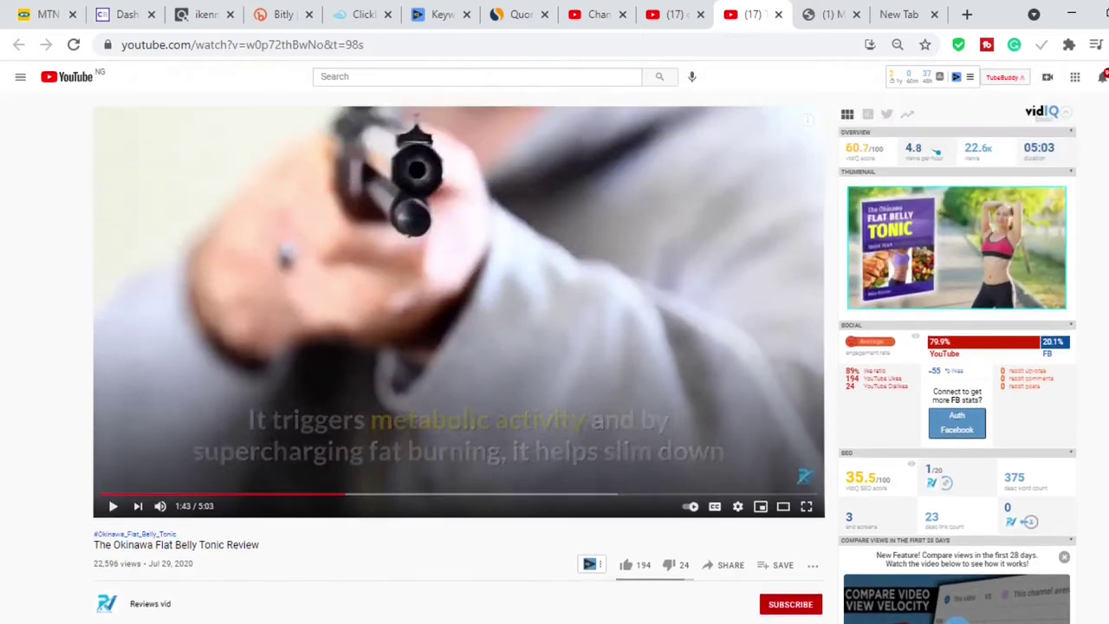
# Step: Open vidnami.com in a new tab, log in to the account and start a new video
pyautogui.click(967, 16)
pyautogui.write('v')
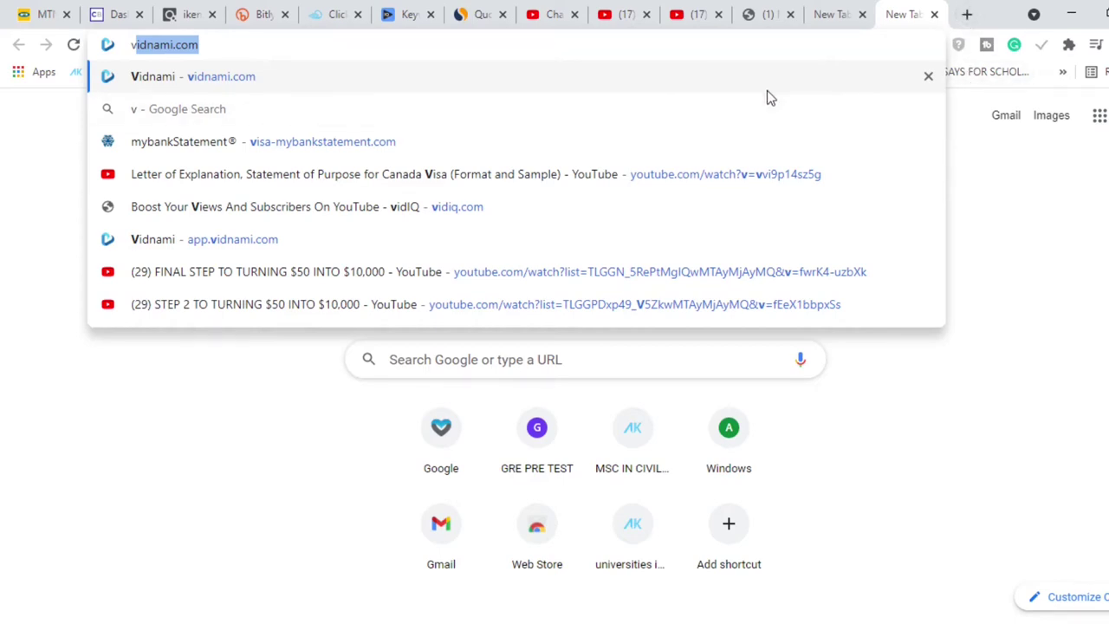
pyautogui.click(666, 80)
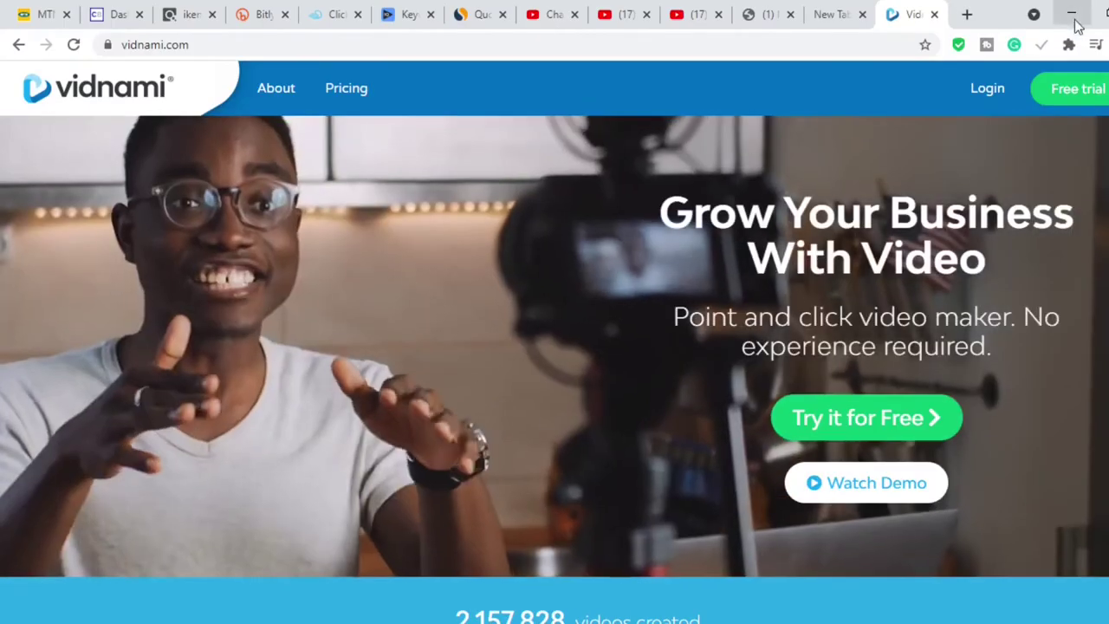
pyautogui.click(986, 92)
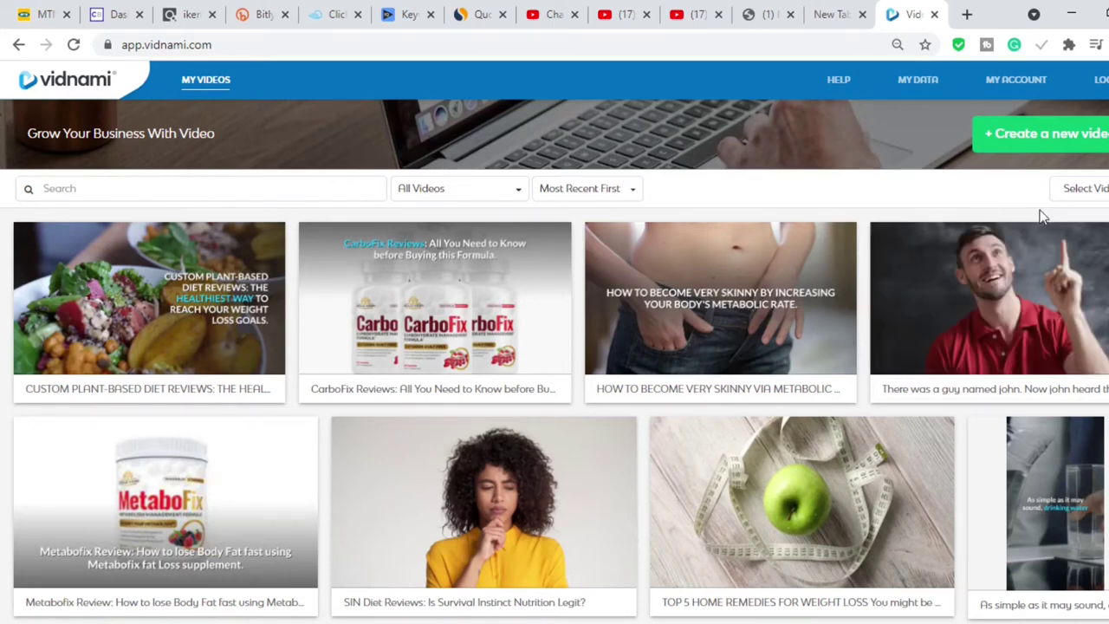
pyautogui.click(1046, 149)
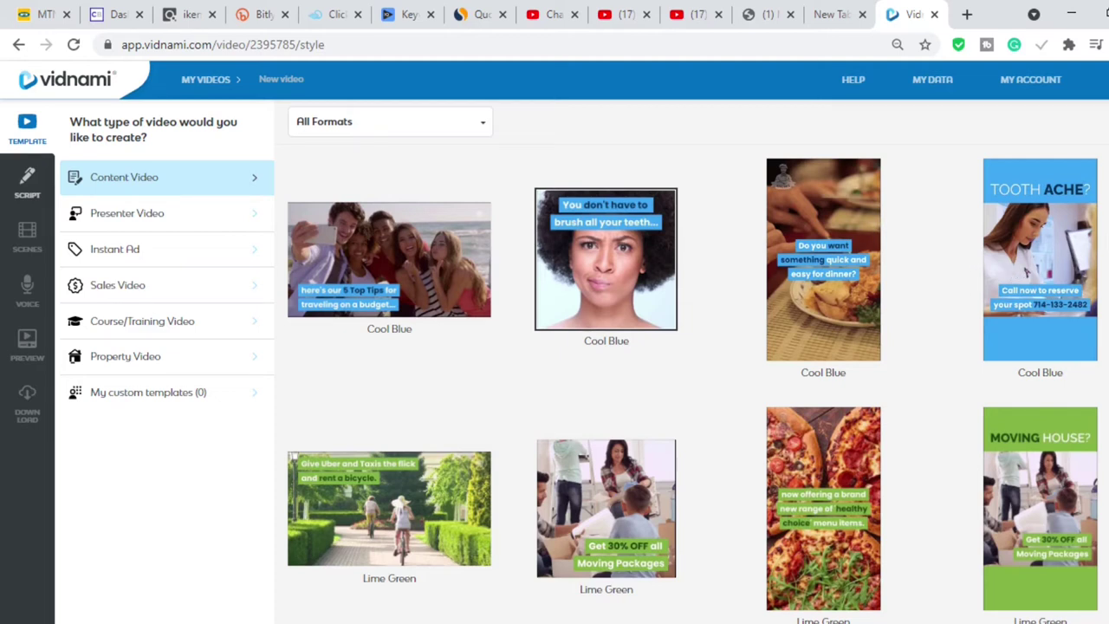
# Step: Browse the content video templates in all formats and use the landscape Viral Blue template for the new video
pyautogui.scroll(-2, 693, 383)
pyautogui.scroll(2, 693, 384)
pyautogui.scroll(-4, 414, 348)
pyautogui.scroll(2, 414, 349)
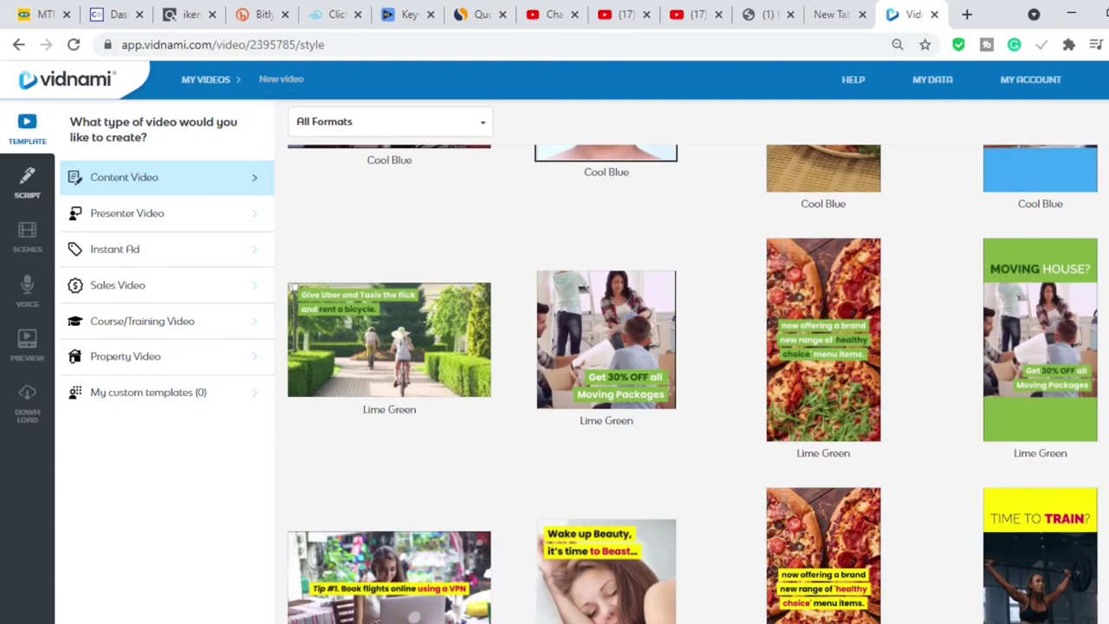
pyautogui.scroll(-15, 693, 383)
pyautogui.scroll(-8, 693, 384)
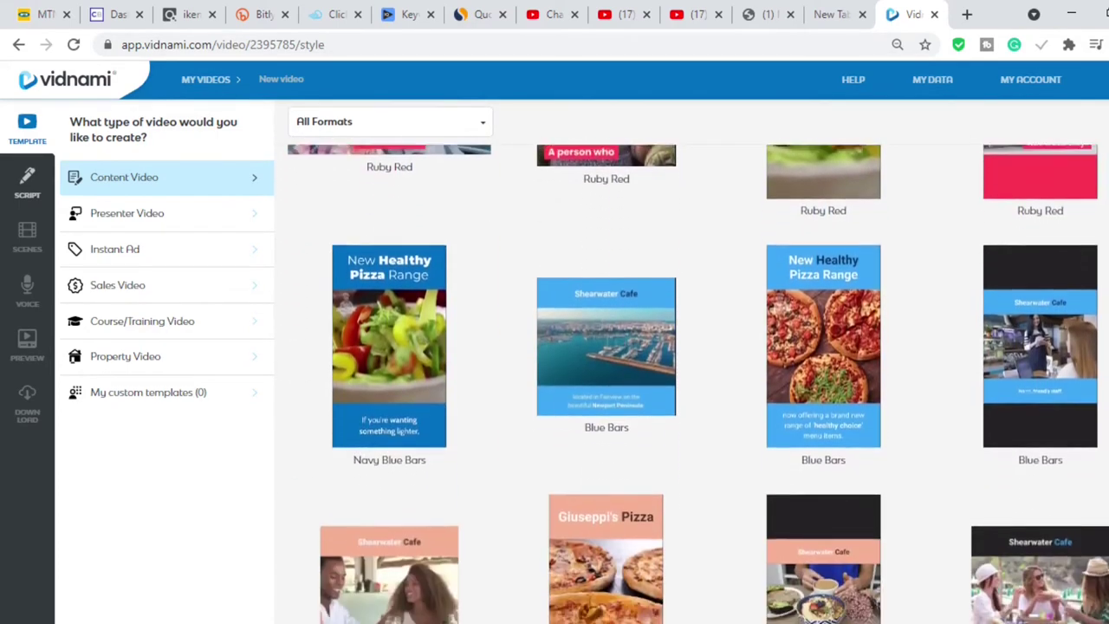
pyautogui.scroll(-8, 693, 384)
pyautogui.scroll(-10, 693, 384)
pyautogui.scroll(-2, 542, 435)
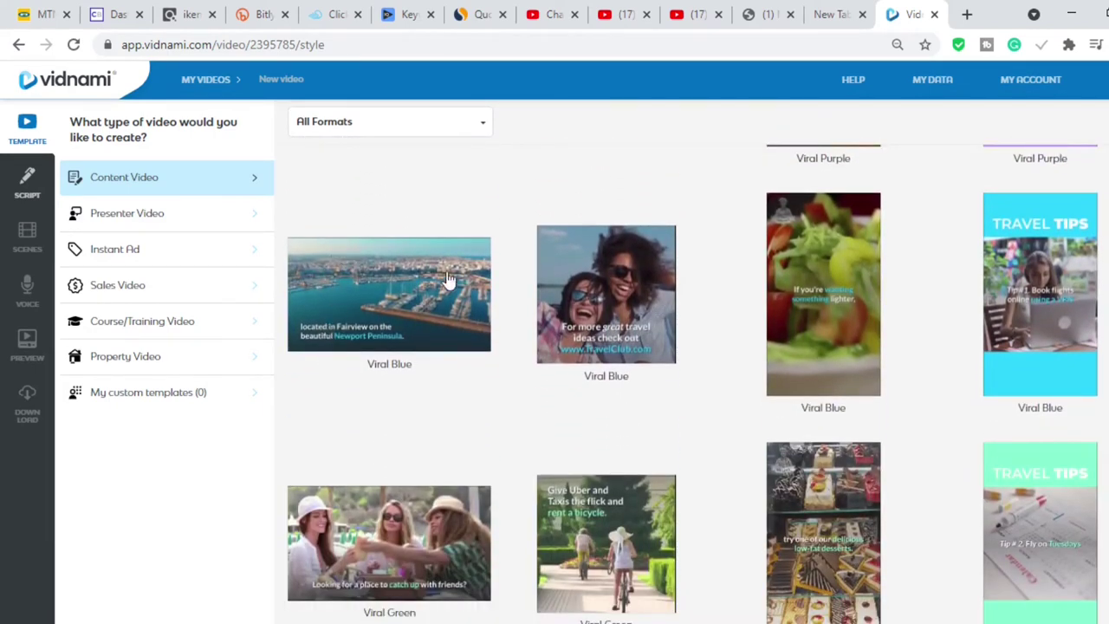
pyautogui.click(389, 305)
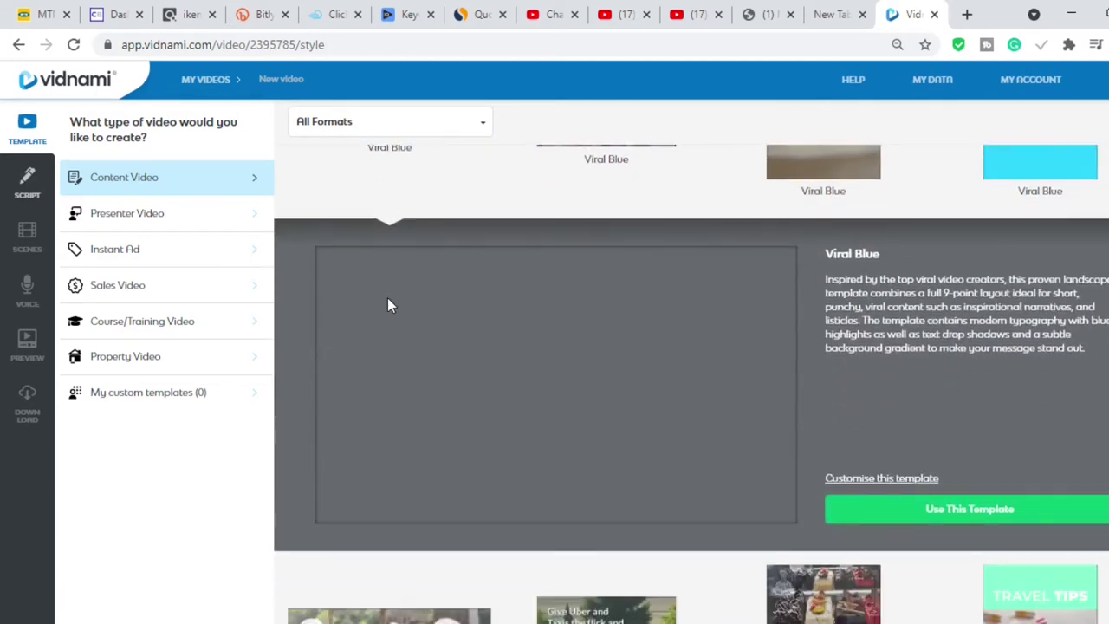
pyautogui.click(981, 520)
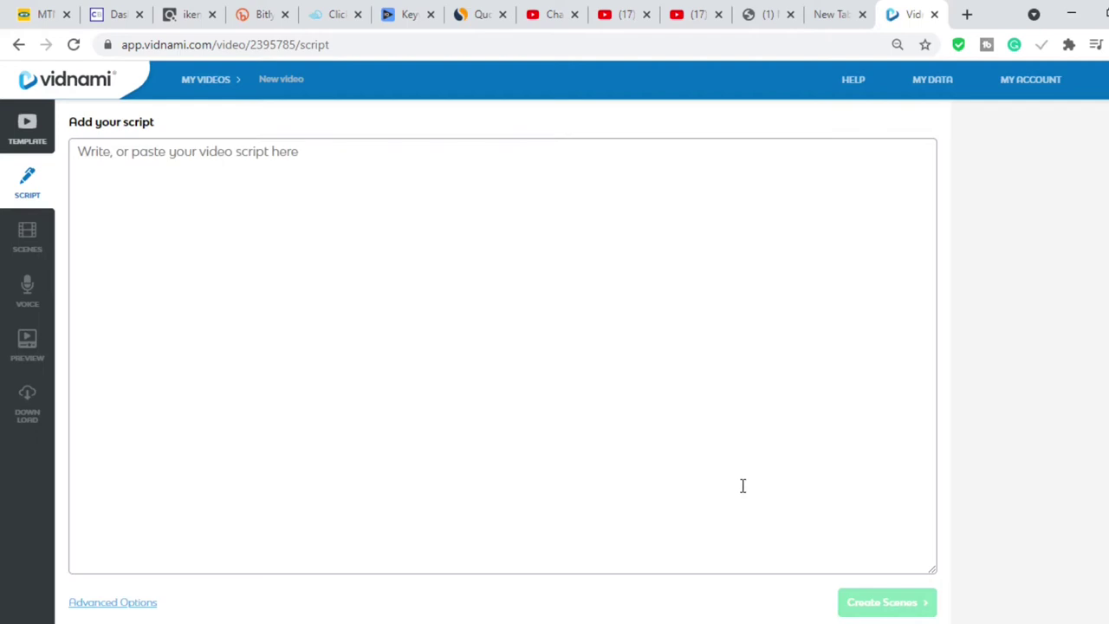
pyautogui.click(400, 307)
# Step: Search Google in a new tab for "okinawa flat belly tonic reviews" and open the Peninsula Clarion article
pyautogui.click(968, 18)
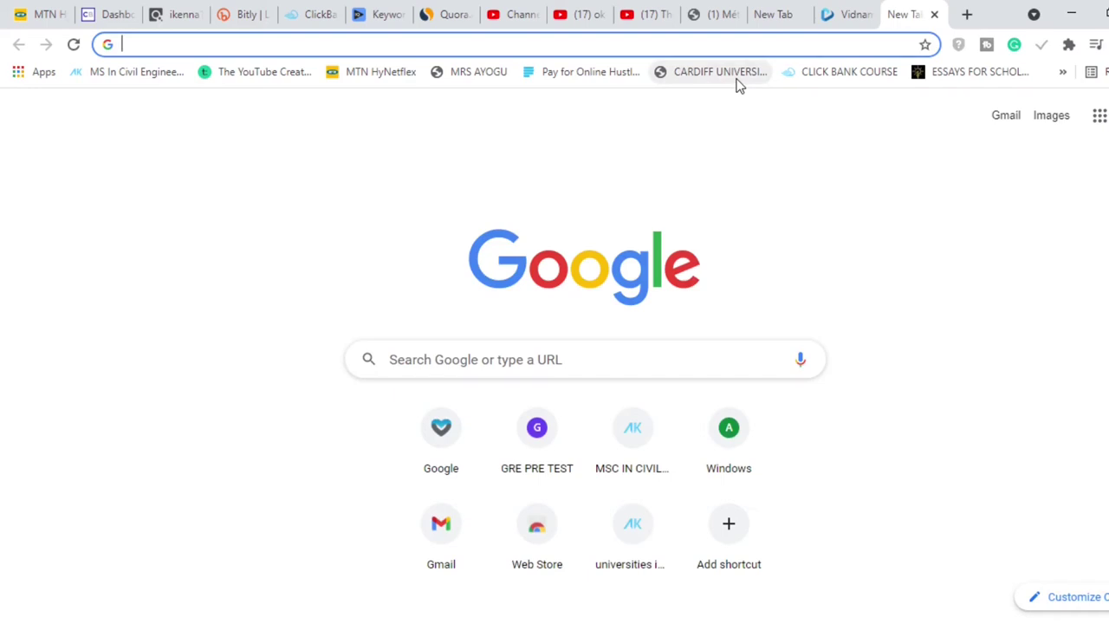
pyautogui.write('okinawa')
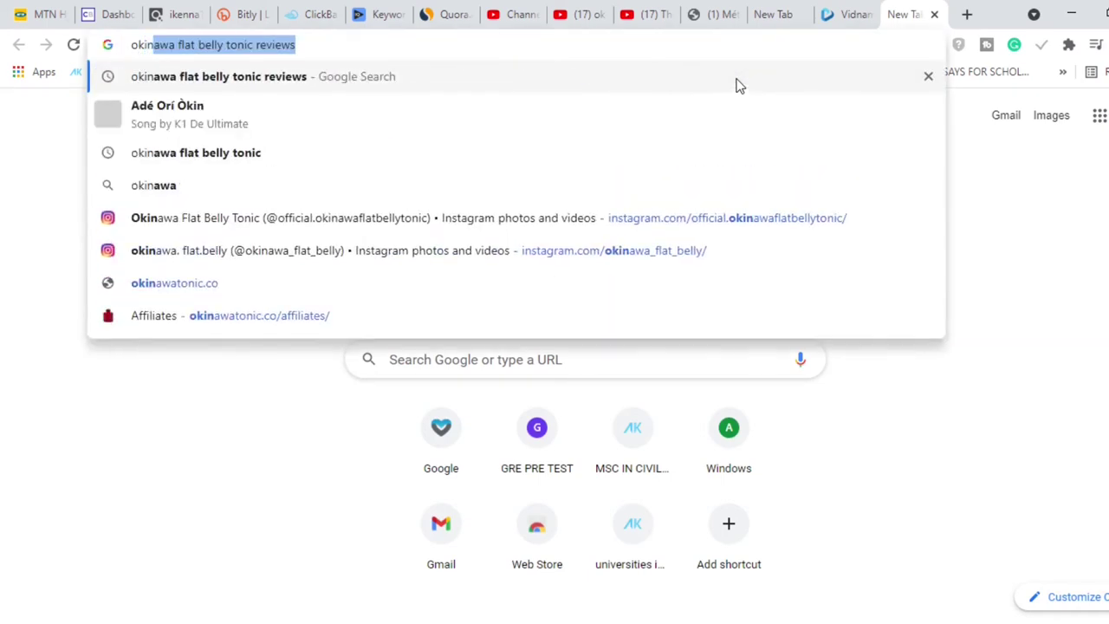
pyautogui.press('Return')
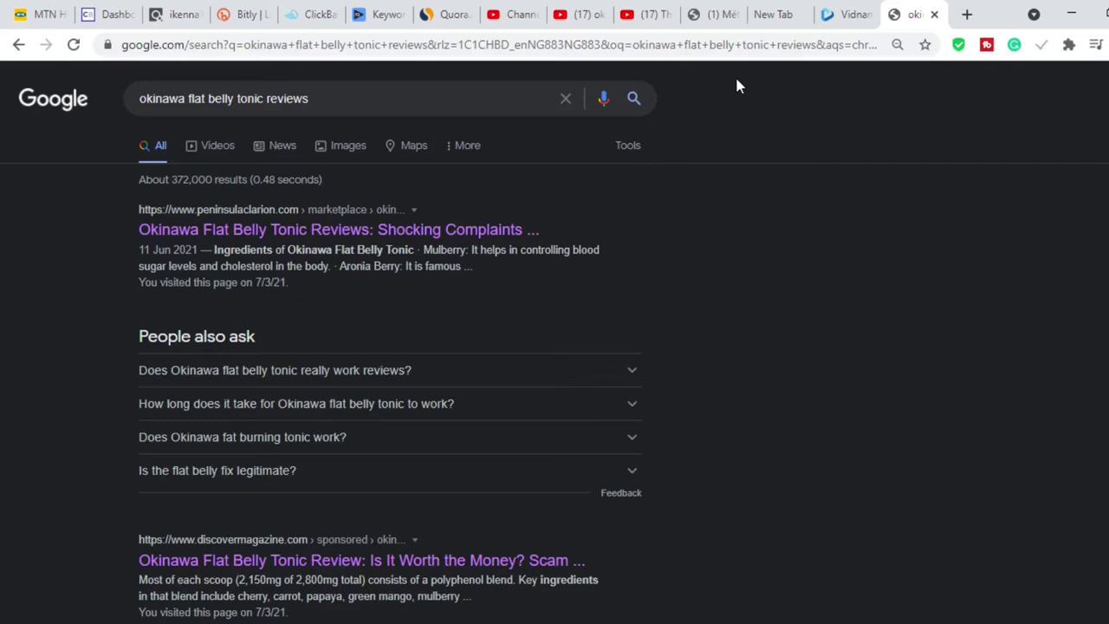
pyautogui.click(486, 233)
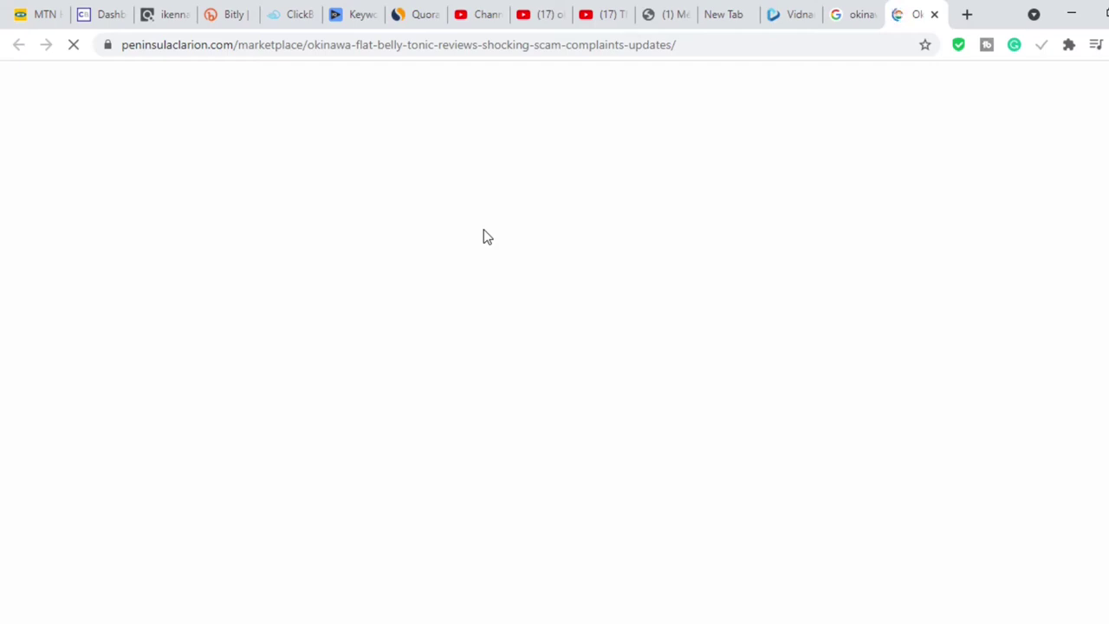
# Step: Copy the article's opening paragraph into the Vidnami video script and create the scenes from it
pyautogui.scroll(-5, 424, 249)
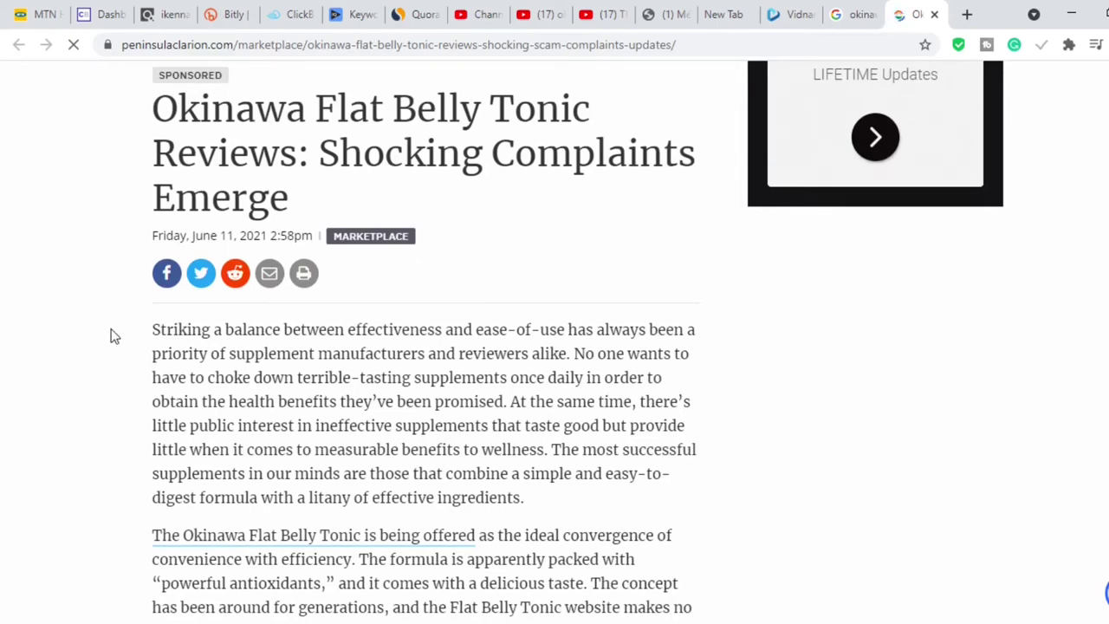
pyautogui.moveTo(152, 330); pyautogui.dragTo(616, 500)
pyautogui.hotkey('ctrl', 'c')
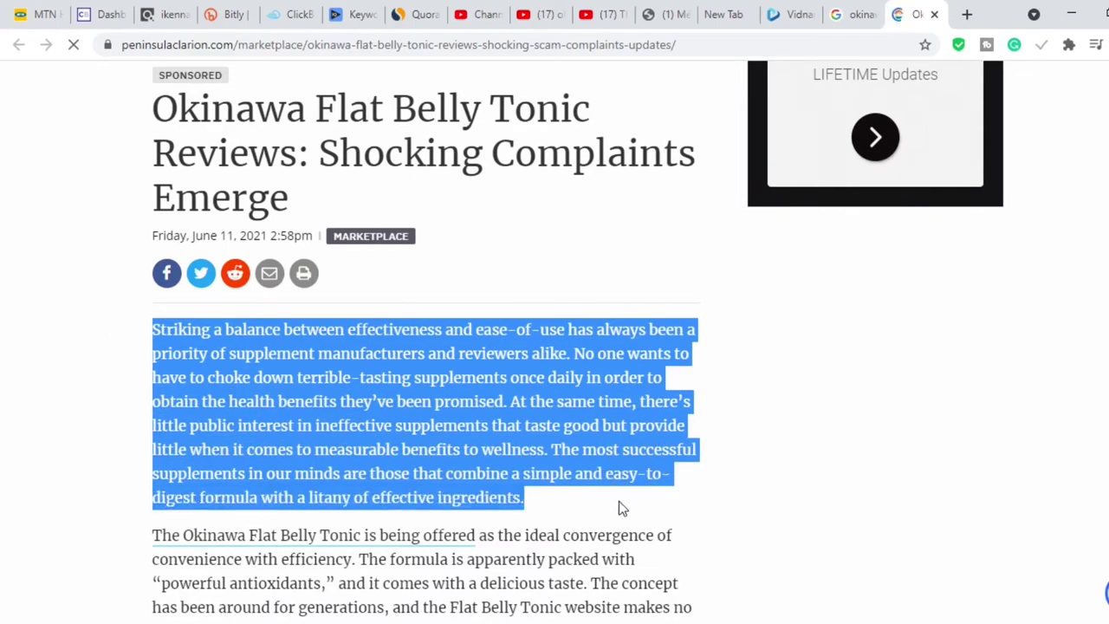
pyautogui.click(789, 14)
pyautogui.click(355, 194)
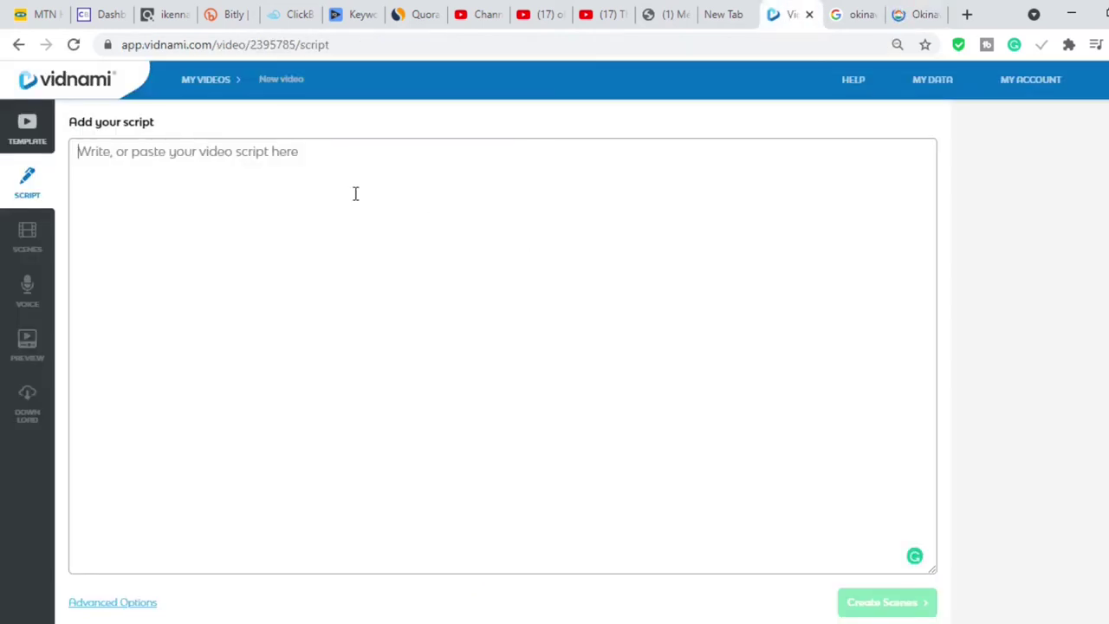
pyautogui.hotkey('ctrl', 'v')
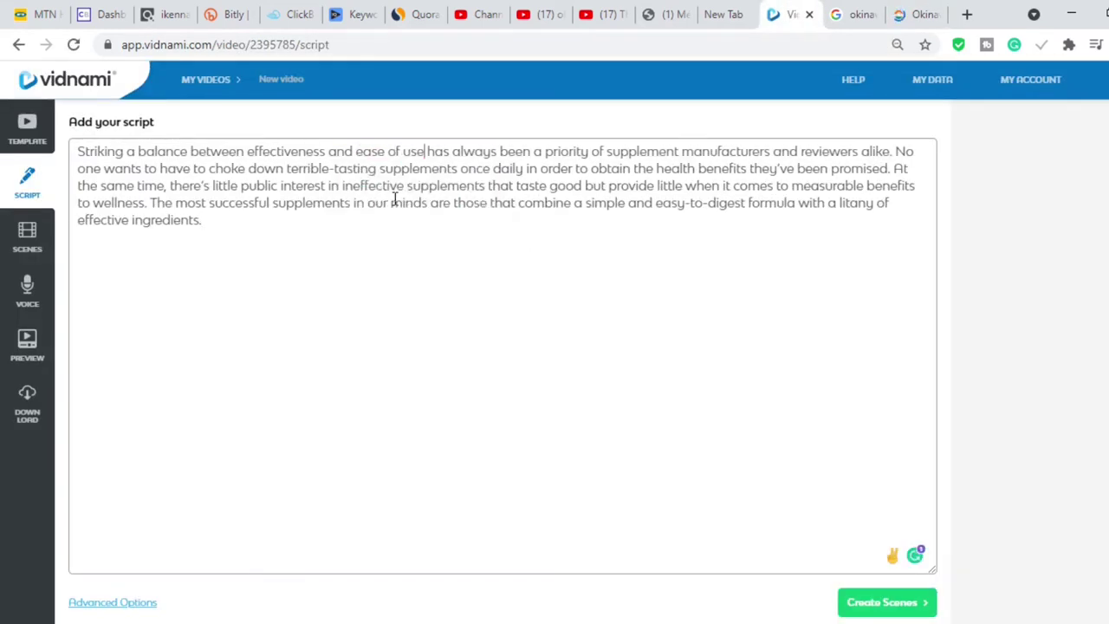
pyautogui.click(878, 607)
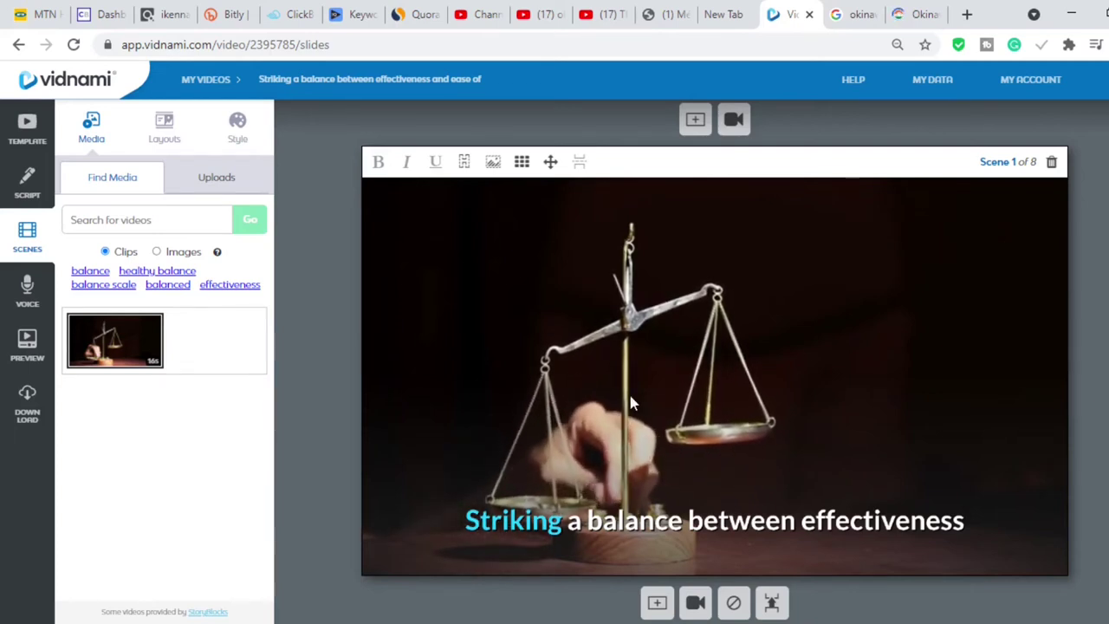
# Step: Search for "balance" media for scene 1, first among clips and then among images, and browse the options
pyautogui.click(91, 272)
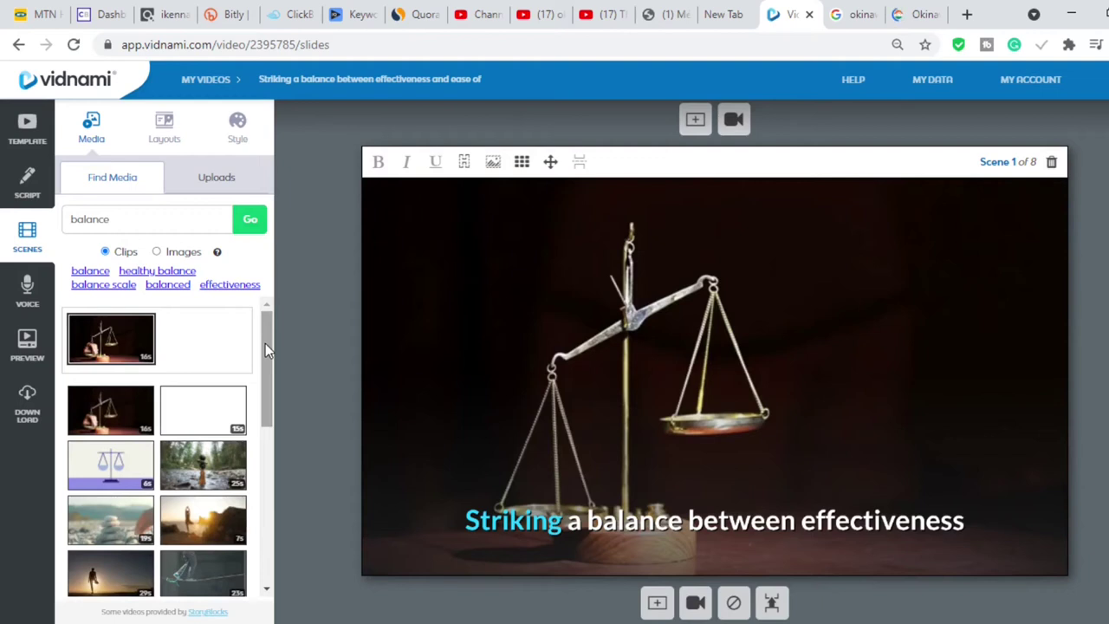
pyautogui.moveTo(268, 345); pyautogui.dragTo(278, 420)
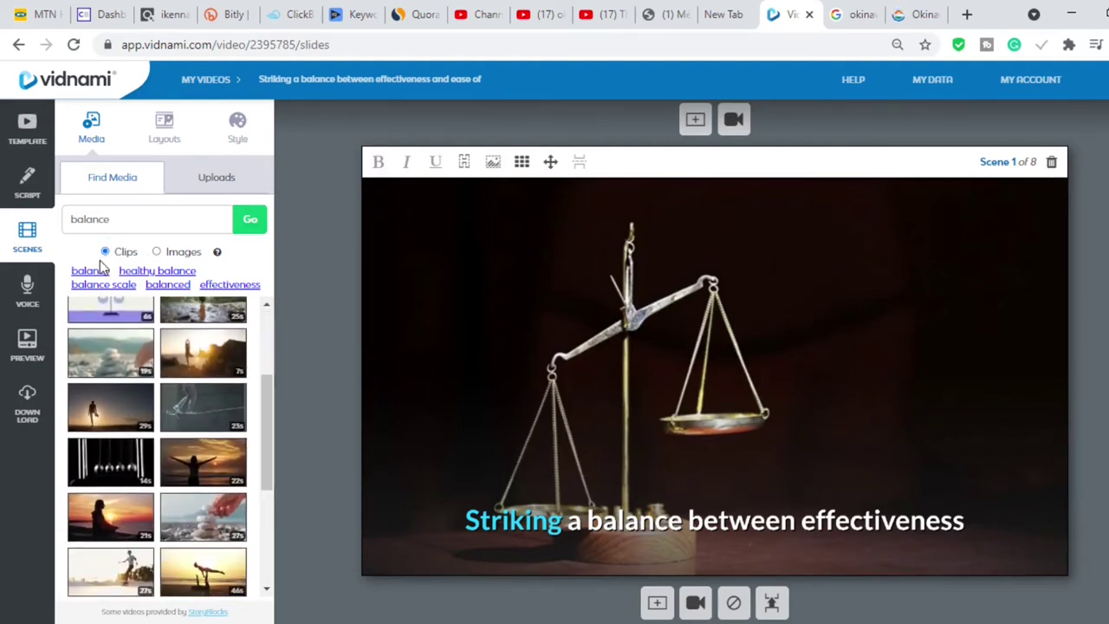
pyautogui.click(158, 253)
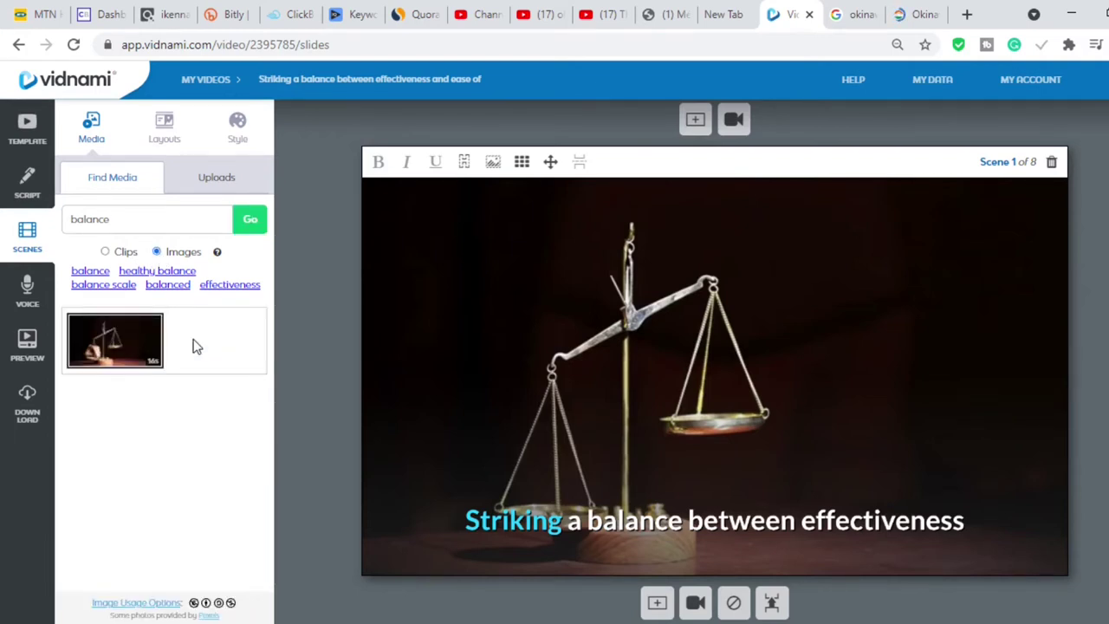
pyautogui.click(248, 224)
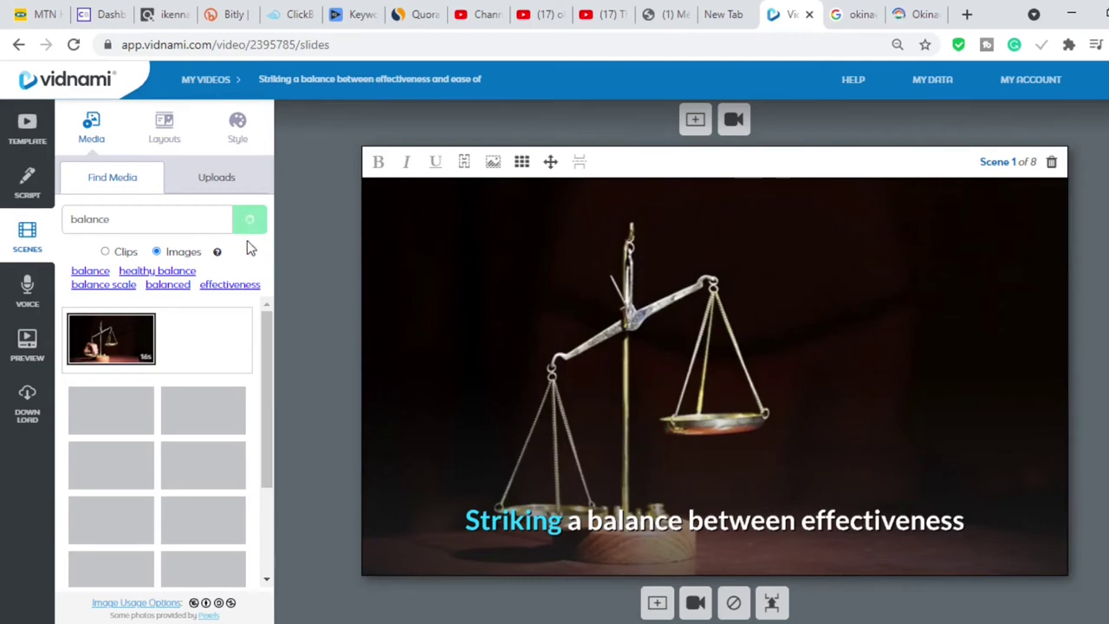
pyautogui.moveTo(271, 383); pyautogui.dragTo(271, 388)
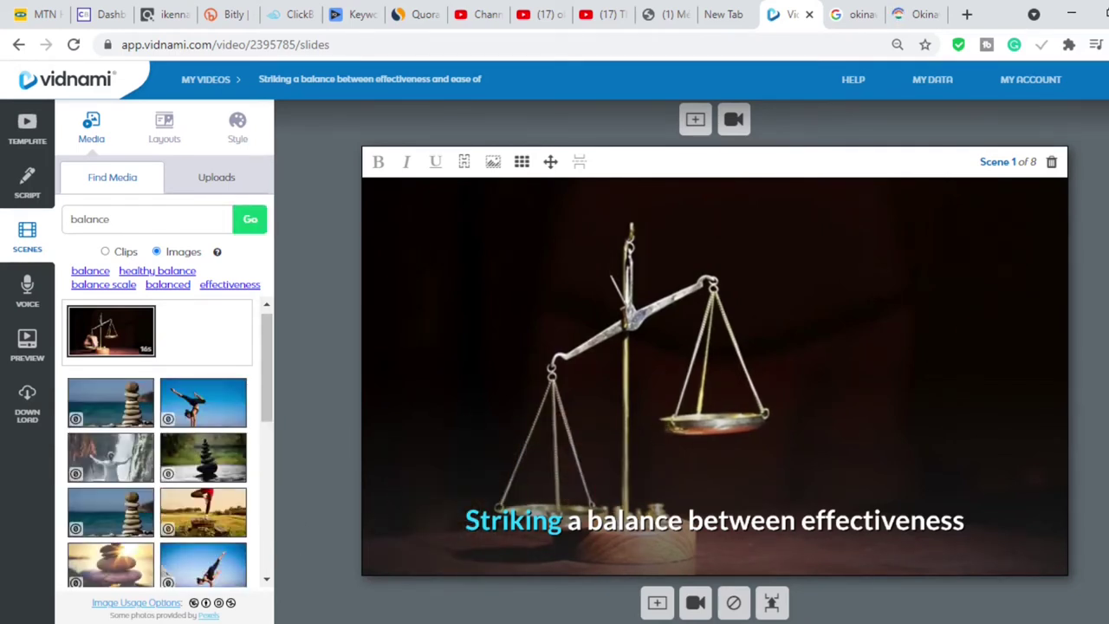
# Step: Review the video's scenes through to the last one and continue to adding a voice track
pyautogui.scroll(-10, 715, 364)
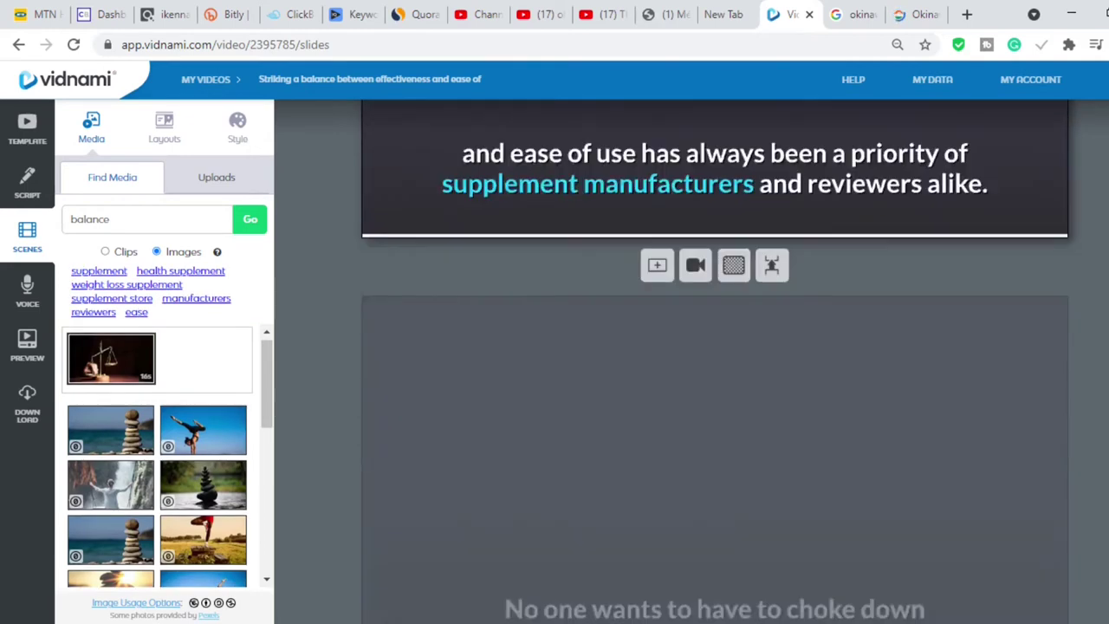
pyautogui.scroll(-12, 715, 364)
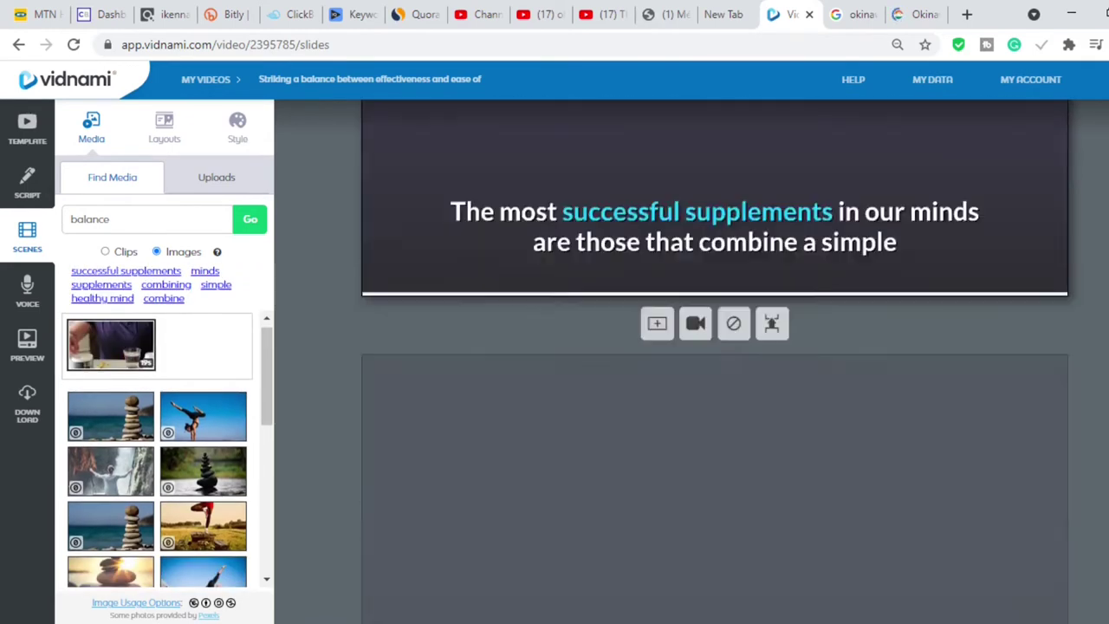
pyautogui.scroll(-3, 715, 364)
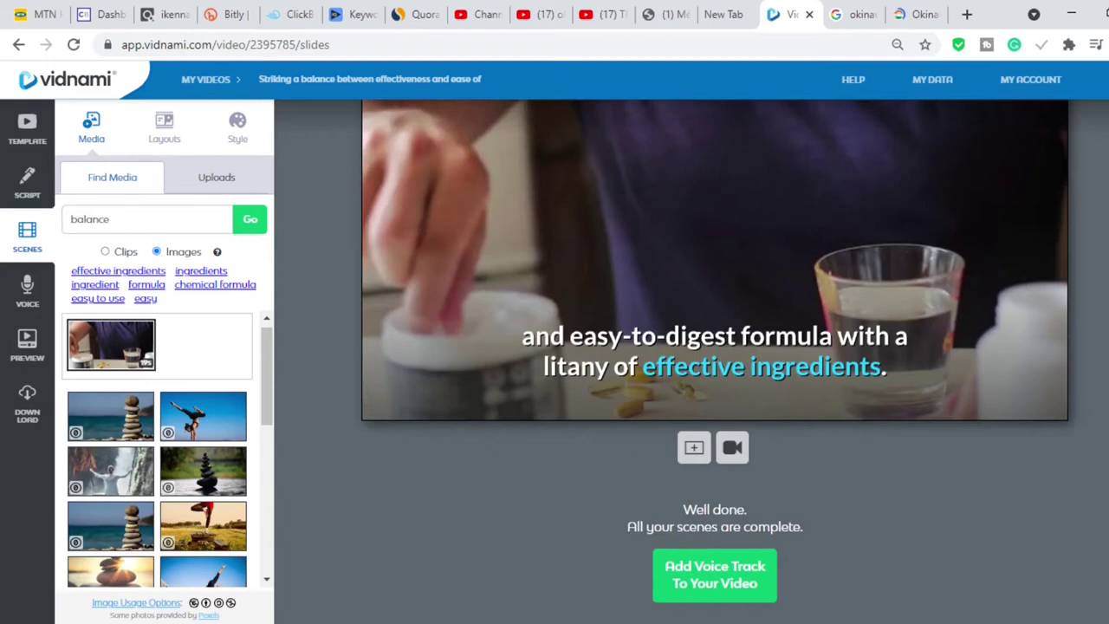
pyautogui.click(715, 586)
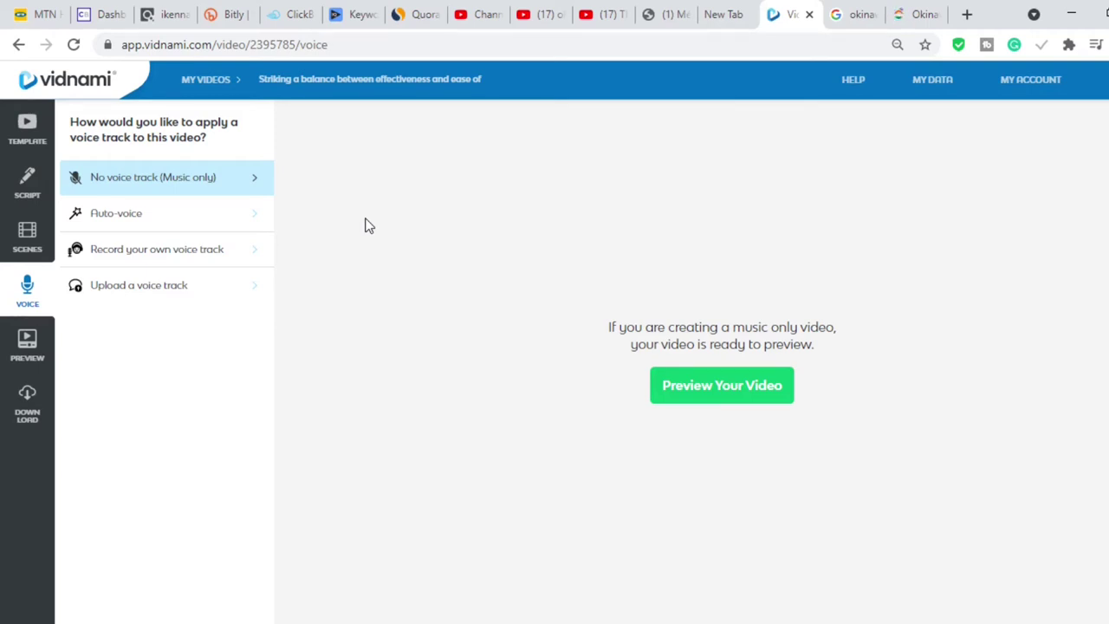
# Step: Choose Auto-voice for the voice track and play samples of the Heidi and Angus voices
pyautogui.click(250, 217)
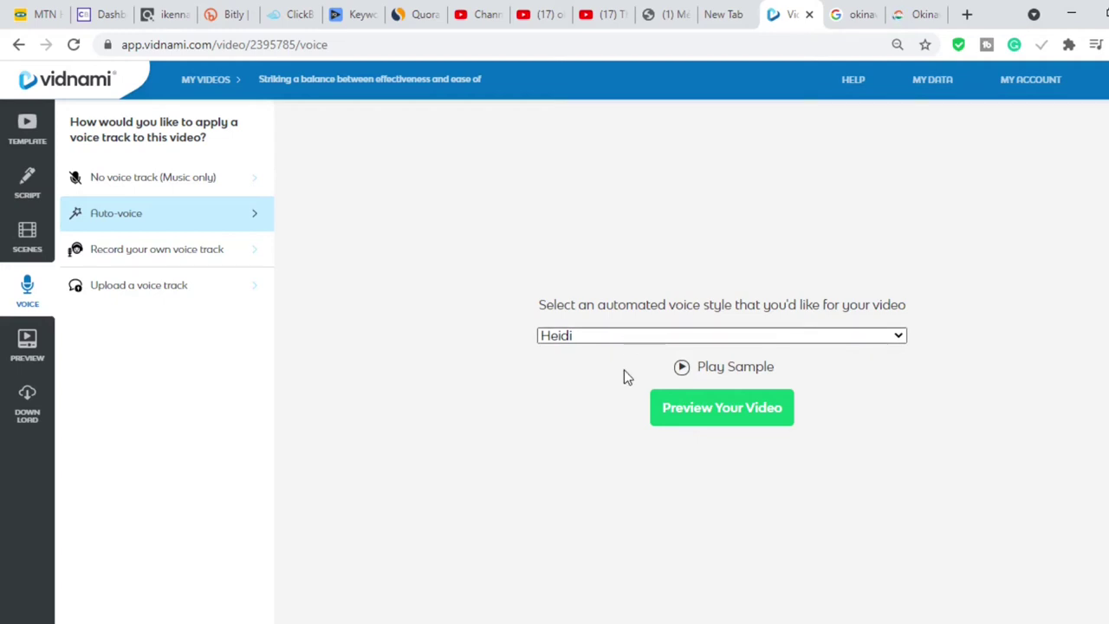
pyautogui.click(683, 370)
pyautogui.press('Up')
pyautogui.click(683, 368)
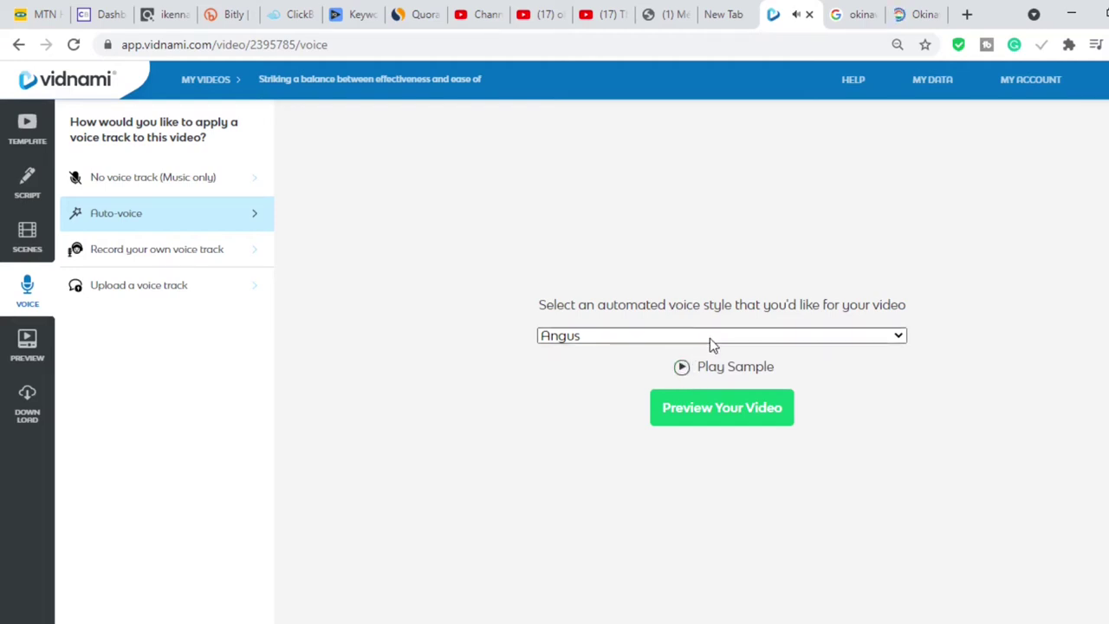
pyautogui.press('Down')
# Step: Generate the video preview, play about the first 11 seconds and pause it
pyautogui.click(693, 413)
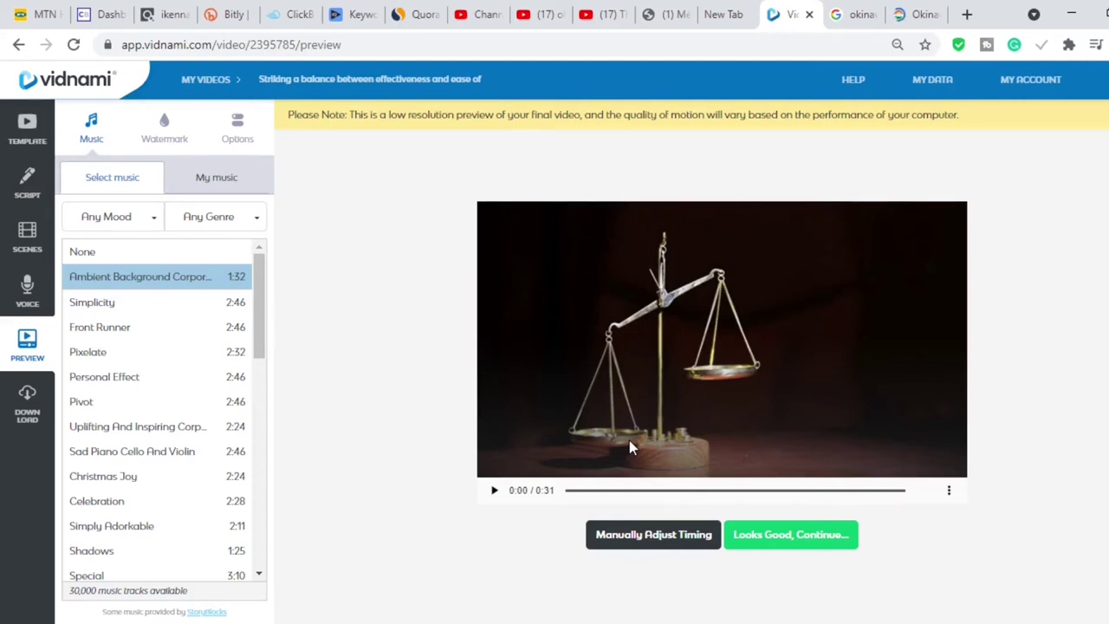
pyautogui.click(493, 492)
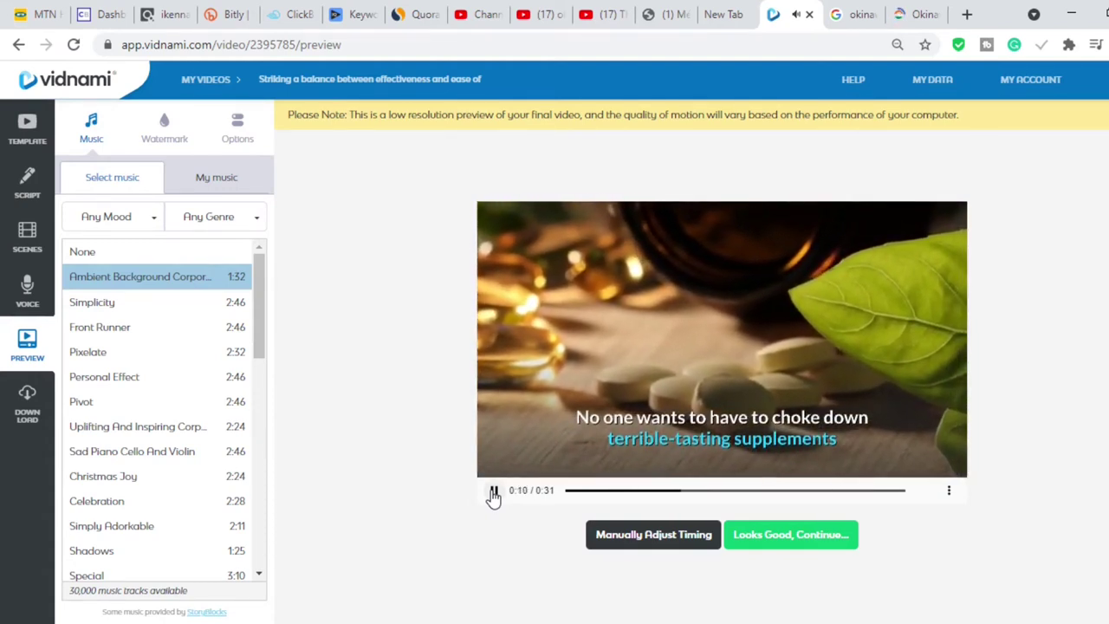
pyautogui.click(493, 492)
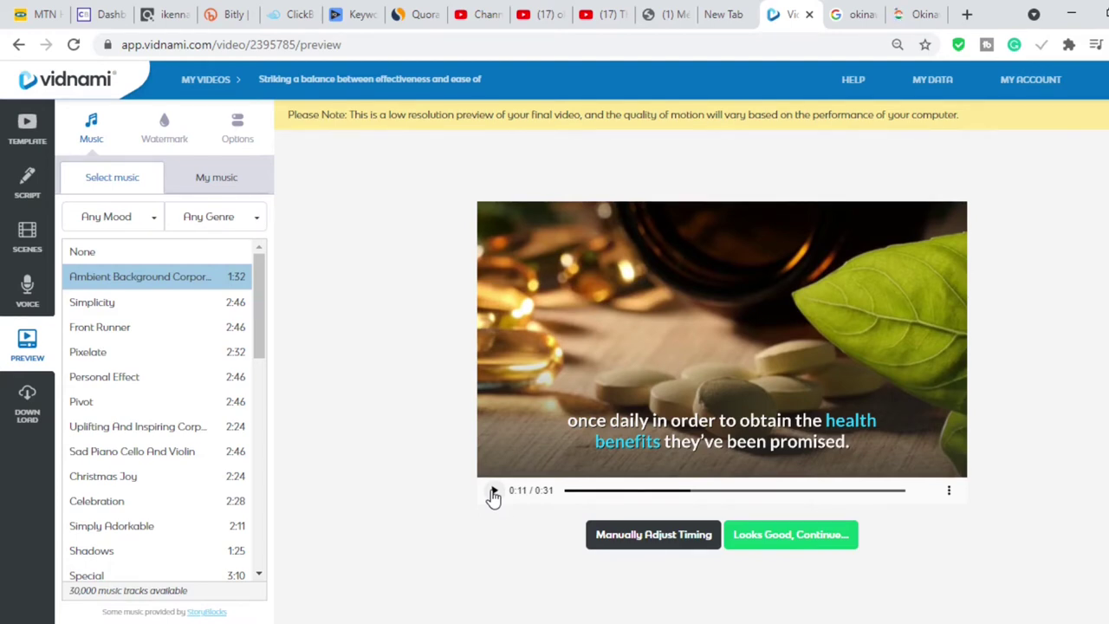
# Step: Switch to the YouTube search results and search for "resurge review" instead
pyautogui.click(542, 15)
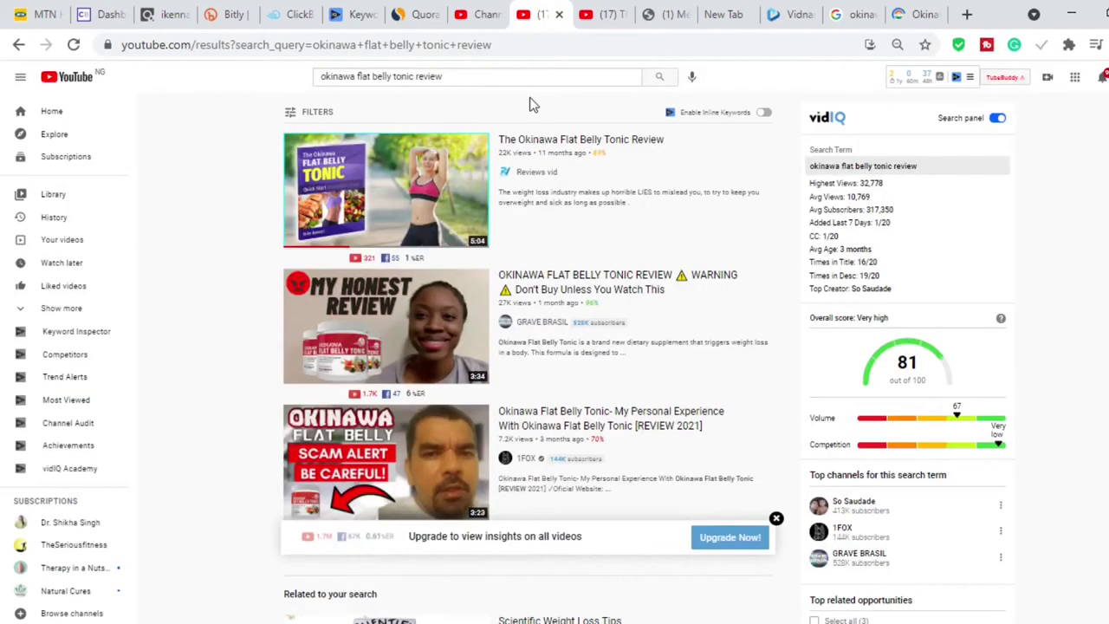
pyautogui.click(475, 77)
pyautogui.hotkey('ctrl', 'a')
pyautogui.press('BackSpace')
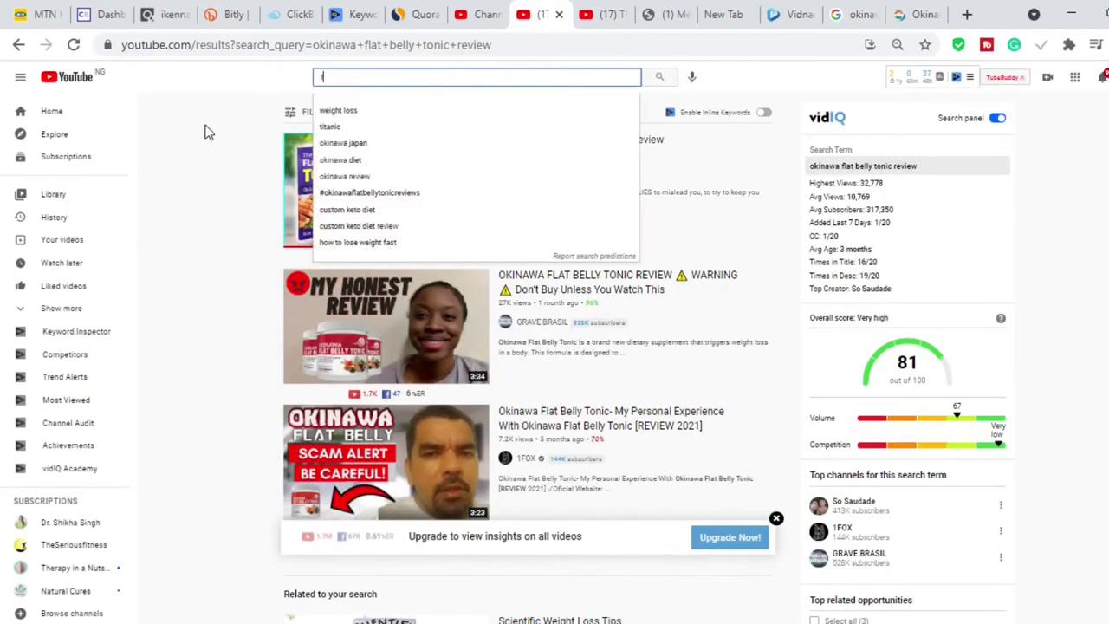
pyautogui.write('resurge review')
pyautogui.press('Return')
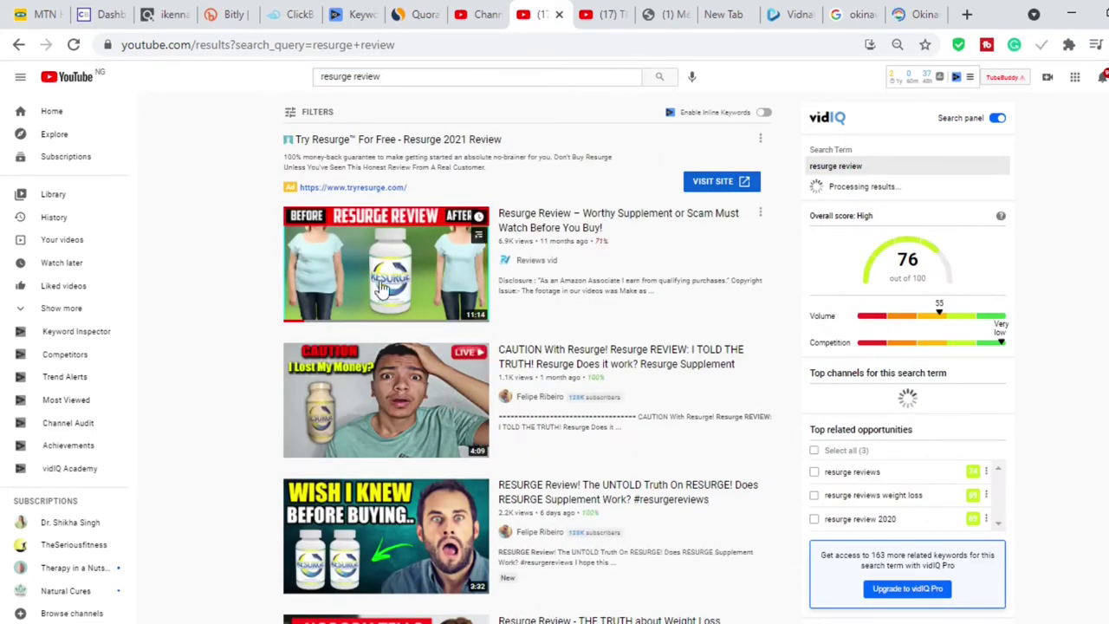
# Step: Look through the Resurge review videos and their thumbnails, and return to the Vidnami preview
pyautogui.moveTo(412, 289)
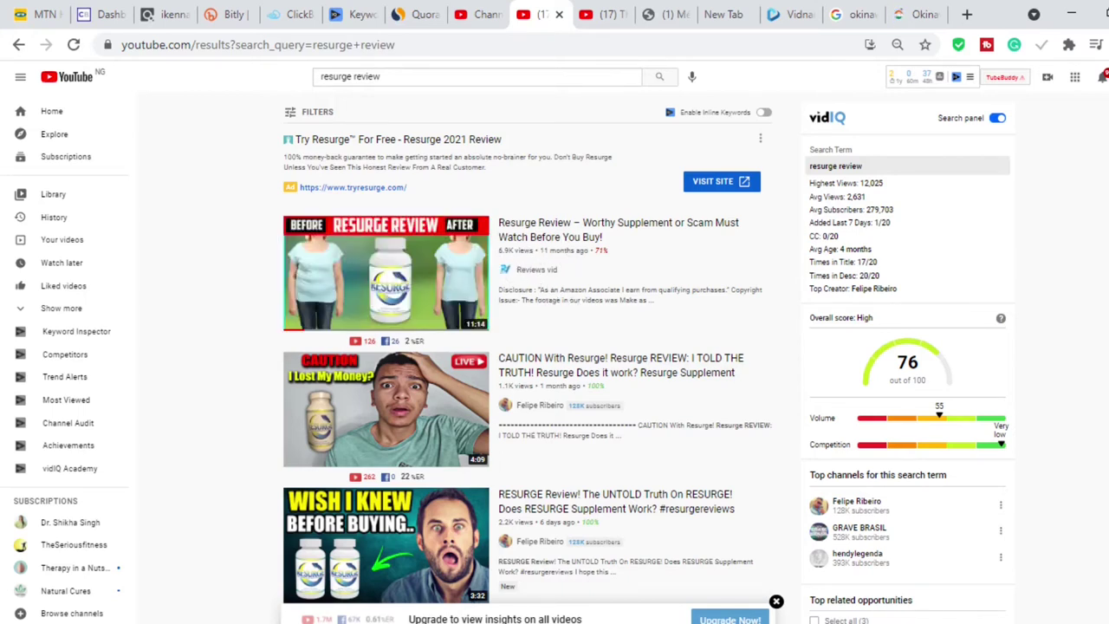
pyautogui.scroll(-9, 531, 358)
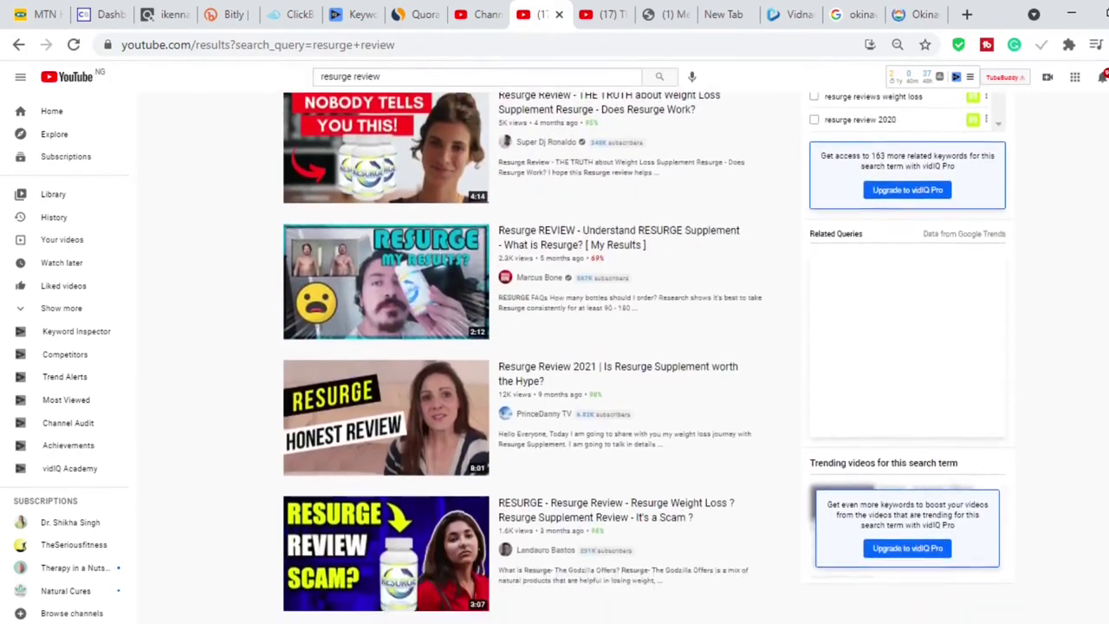
pyautogui.scroll(-4, 1029, 224)
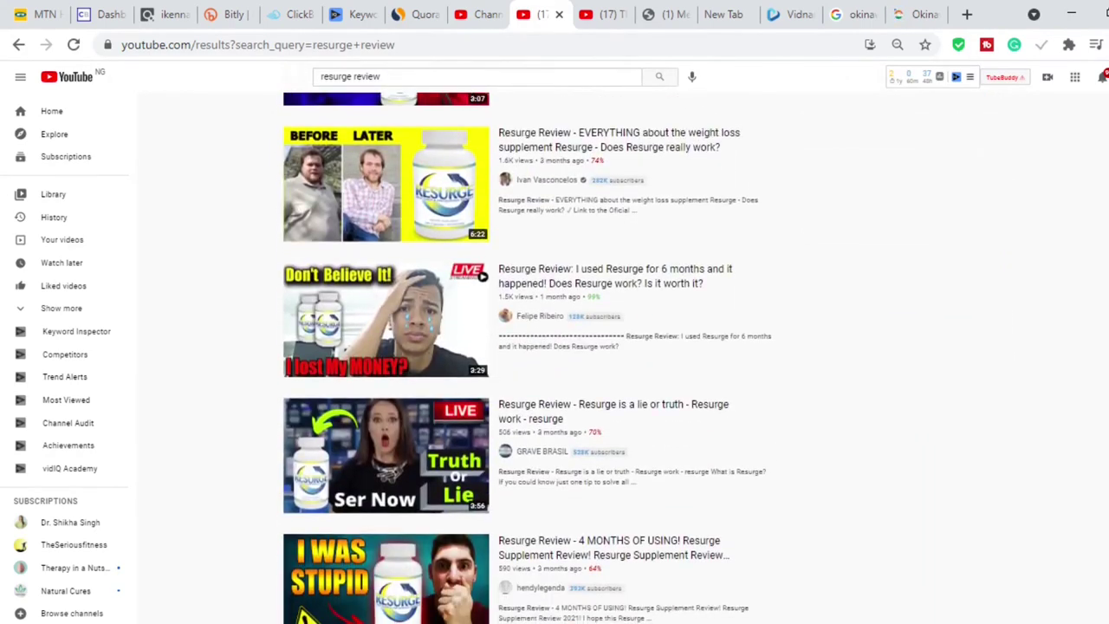
pyautogui.click(778, 25)
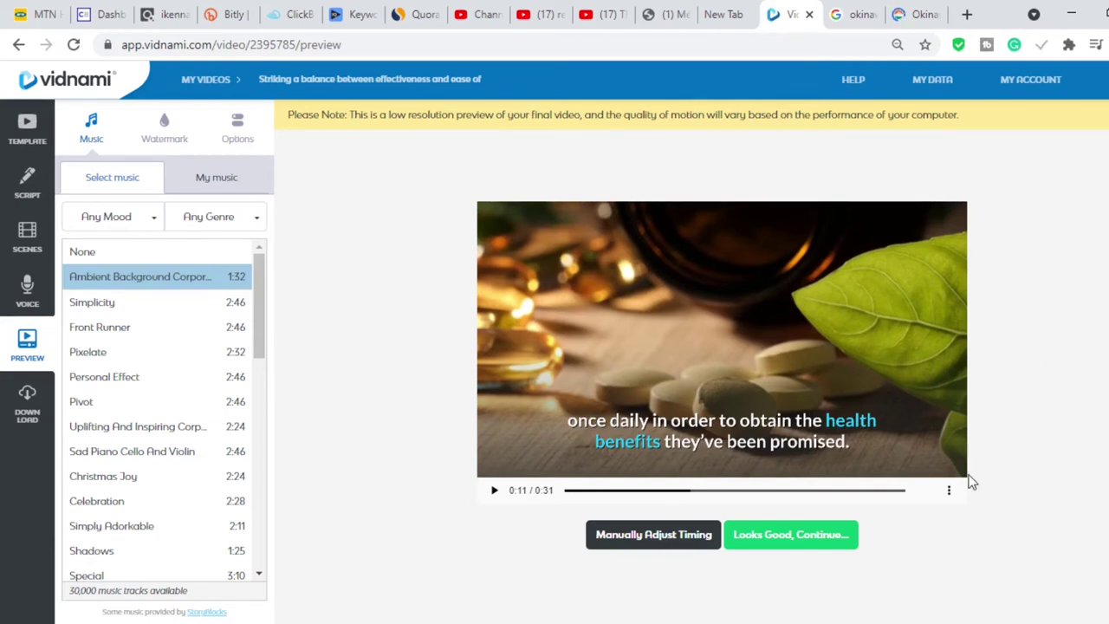
# Step: Approve the preview, generate the video in 720p High Definition, and check its generation progress
pyautogui.click(823, 537)
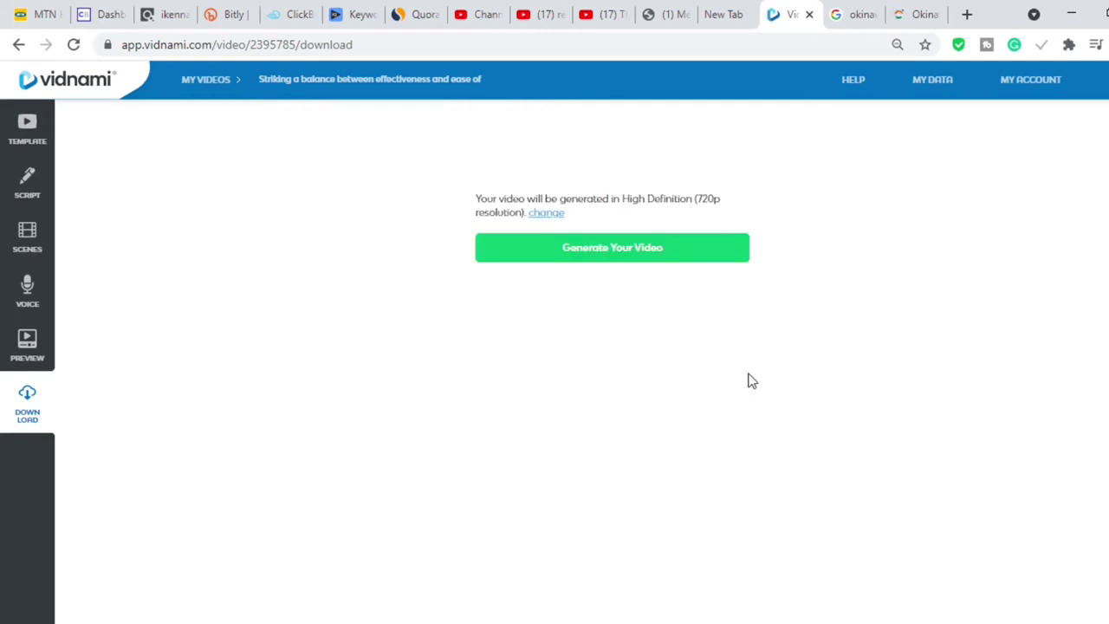
pyautogui.click(627, 253)
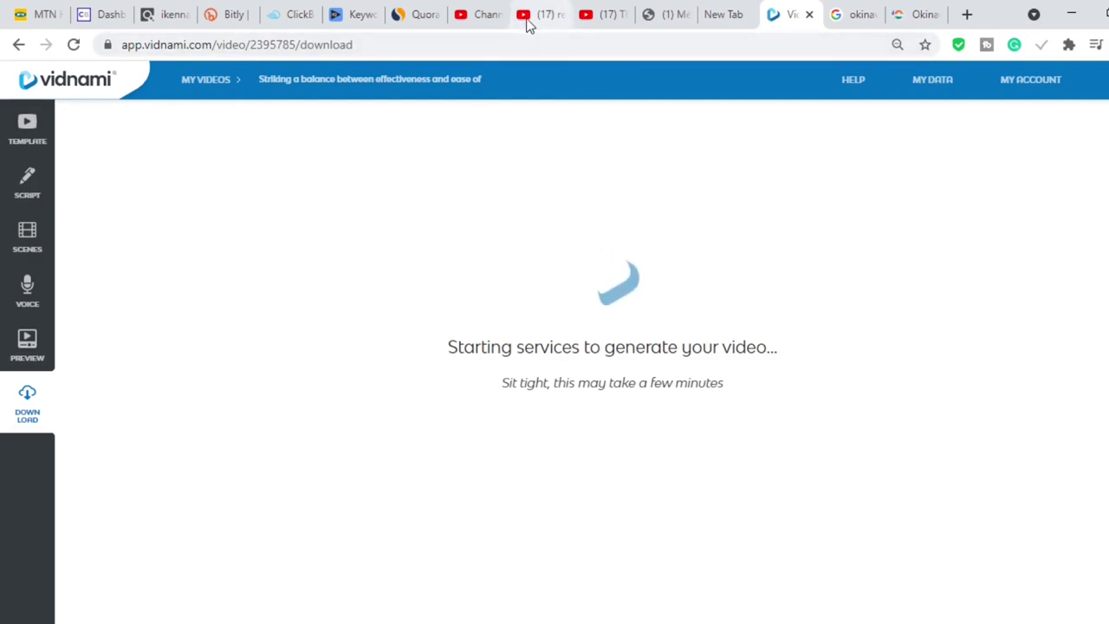
pyautogui.click(487, 15)
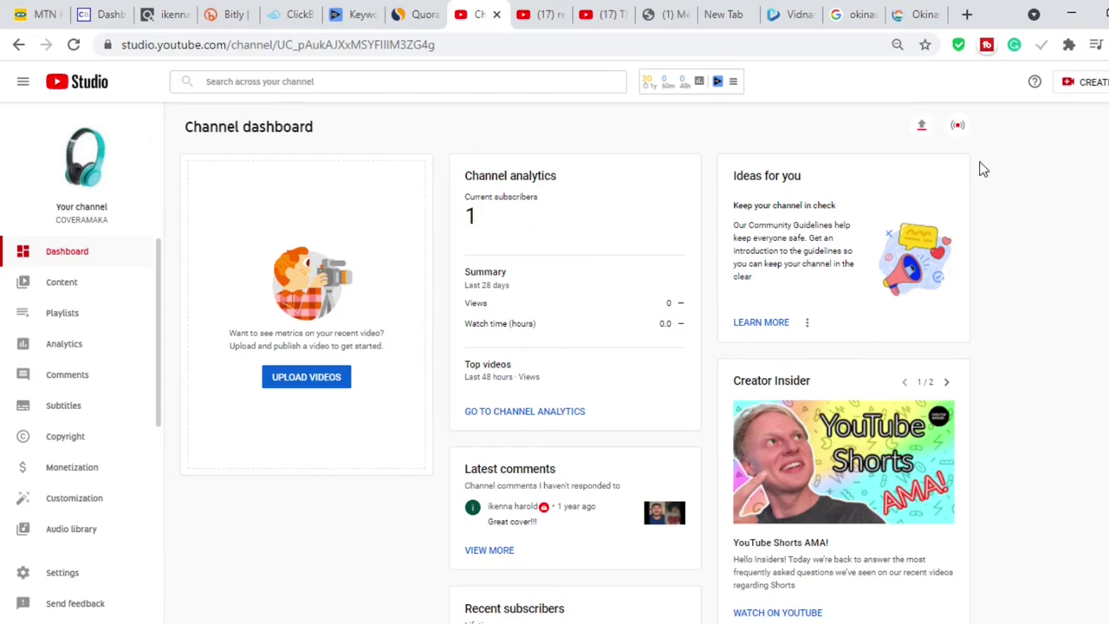
pyautogui.click(771, 17)
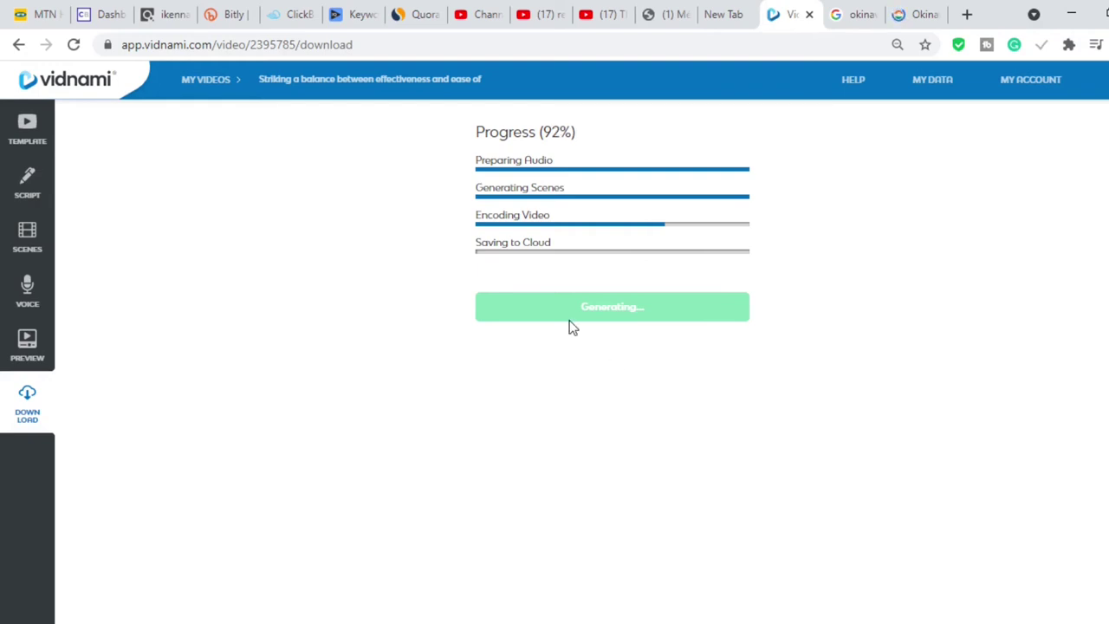
# Step: Switch to YouTube Studio and upload the "HOW TO BECOME VERY SKINNY VIA METABOLIC PROCESSES" video file
pyautogui.click(465, 19)
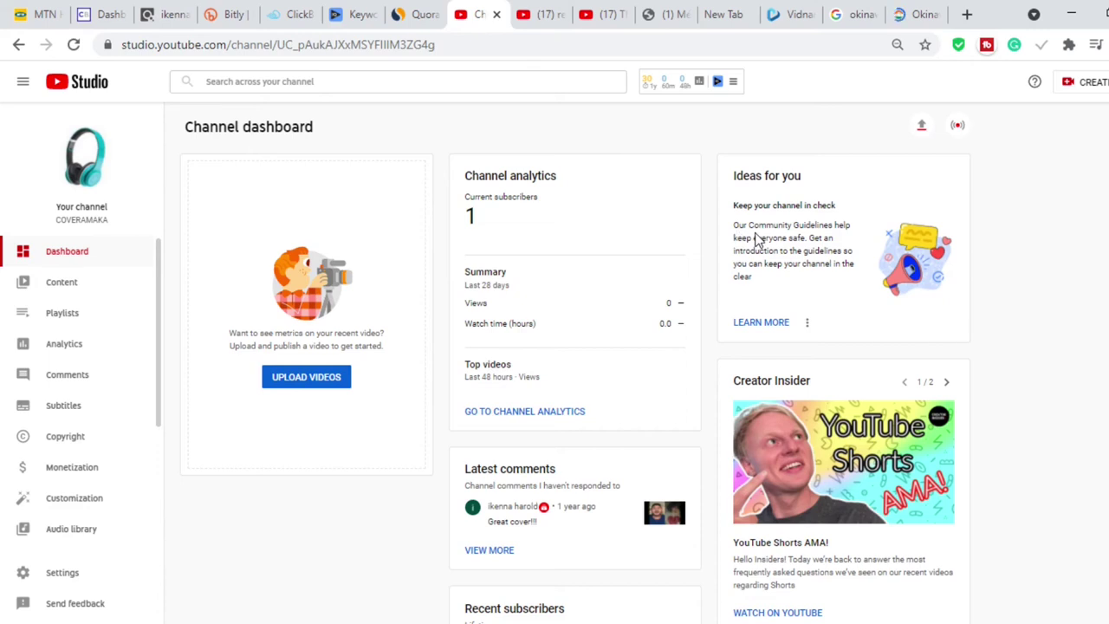
pyautogui.click(1084, 87)
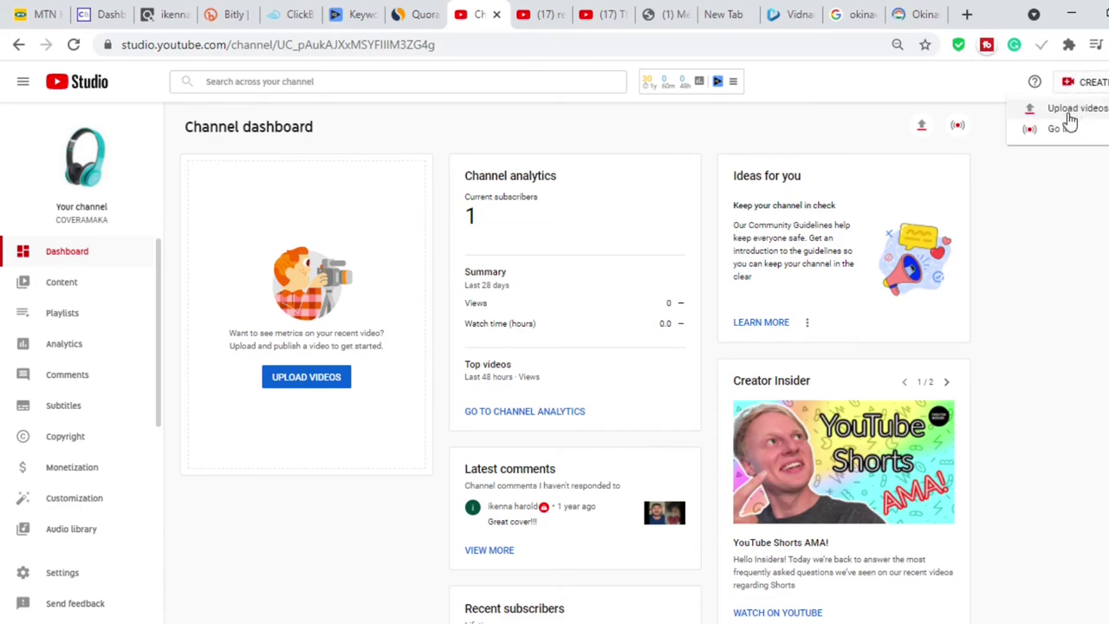
pyautogui.click(1071, 111)
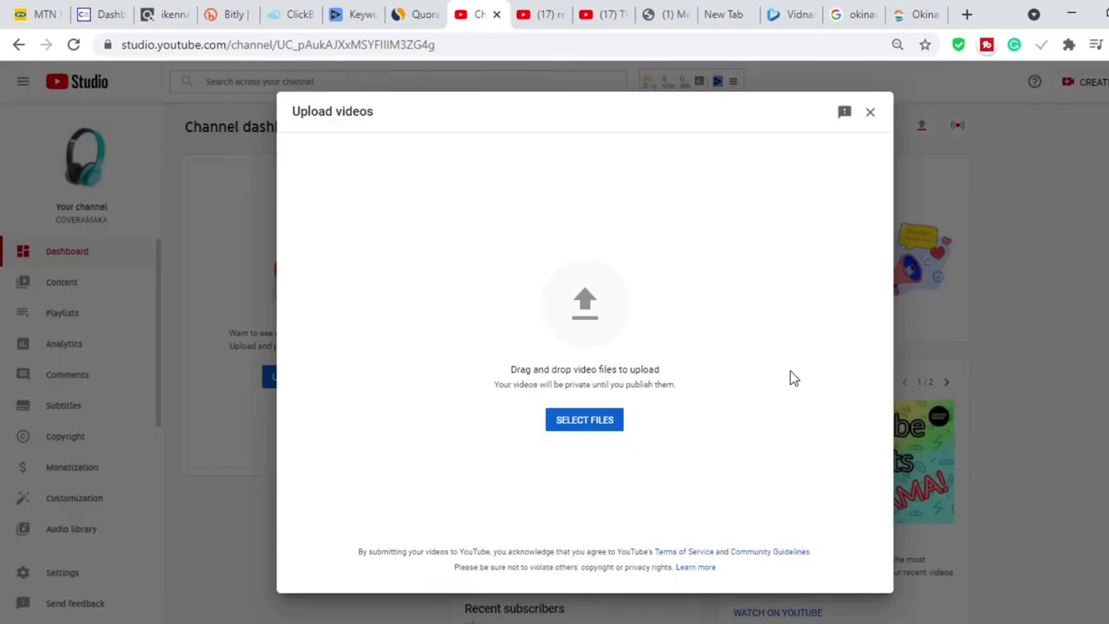
pyautogui.click(588, 423)
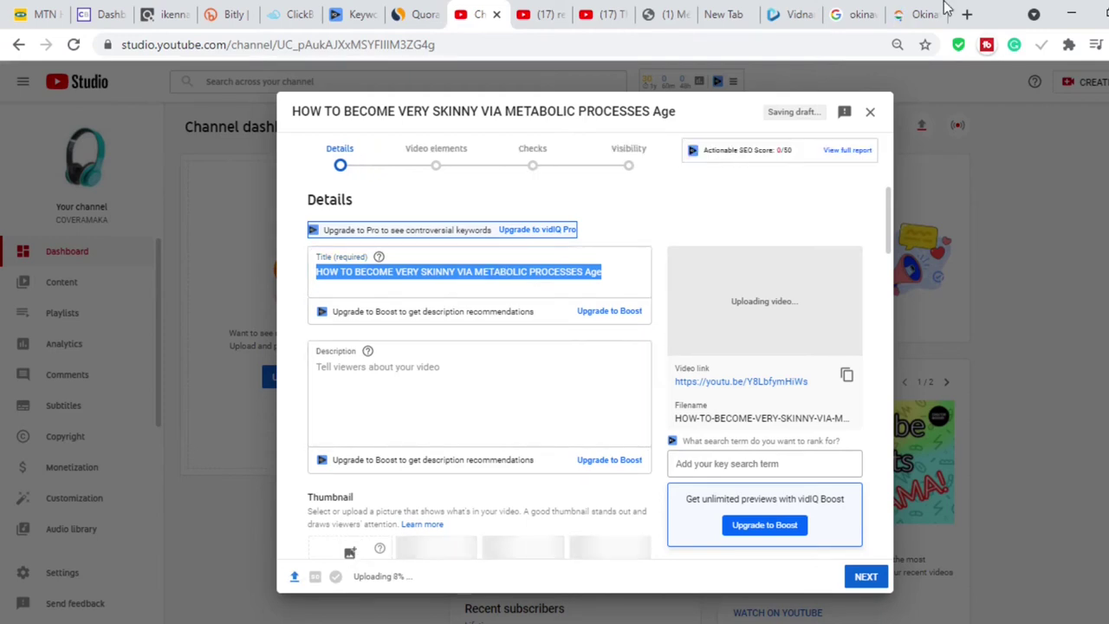
# Step: Open Canva in a new browser tab and create a blank 1920 × 1080 px design
pyautogui.click(968, 16)
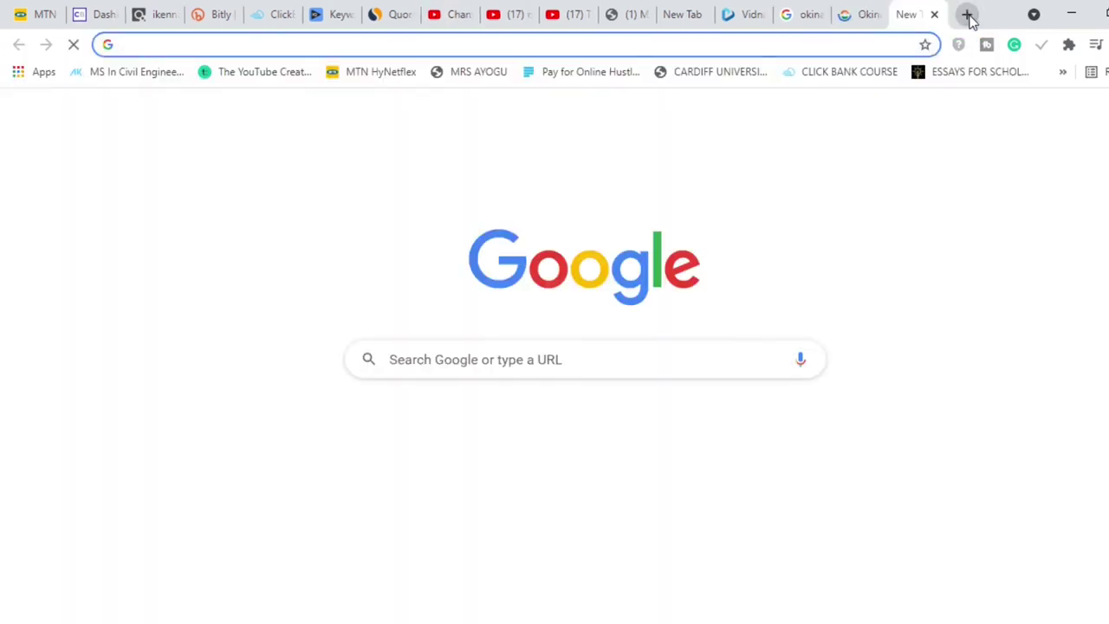
pyautogui.write('ca')
pyautogui.press('Return')
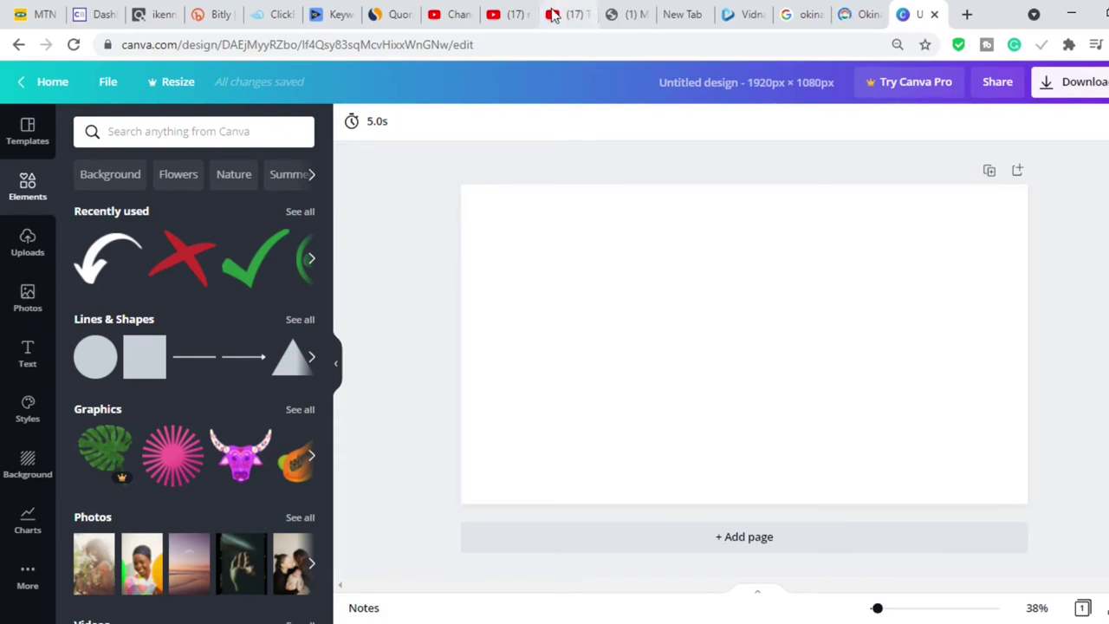
# Step: Check the upload details in YouTube Studio and examine the title of the existing Okinawa Flat Belly Tonic review video on YouTube
pyautogui.click(452, 15)
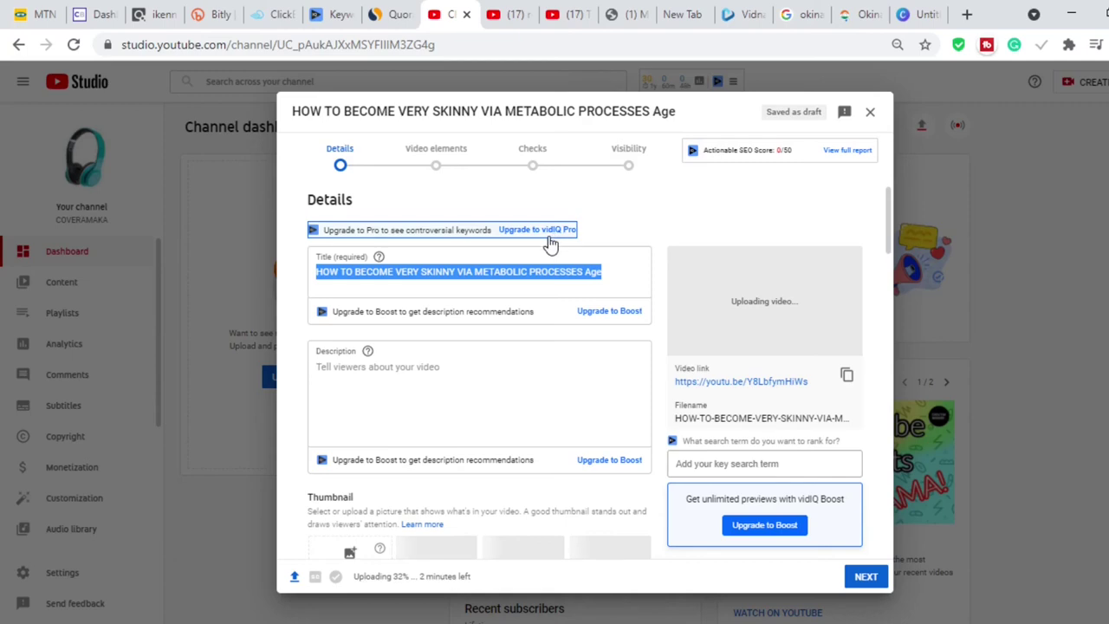
pyautogui.click(607, 345)
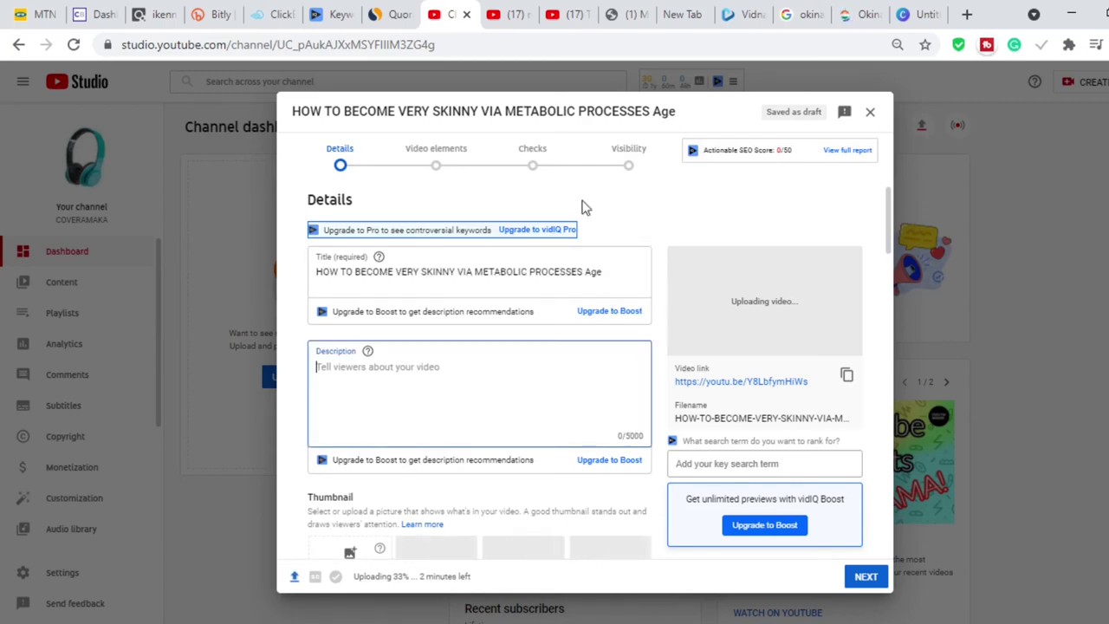
pyautogui.click(570, 15)
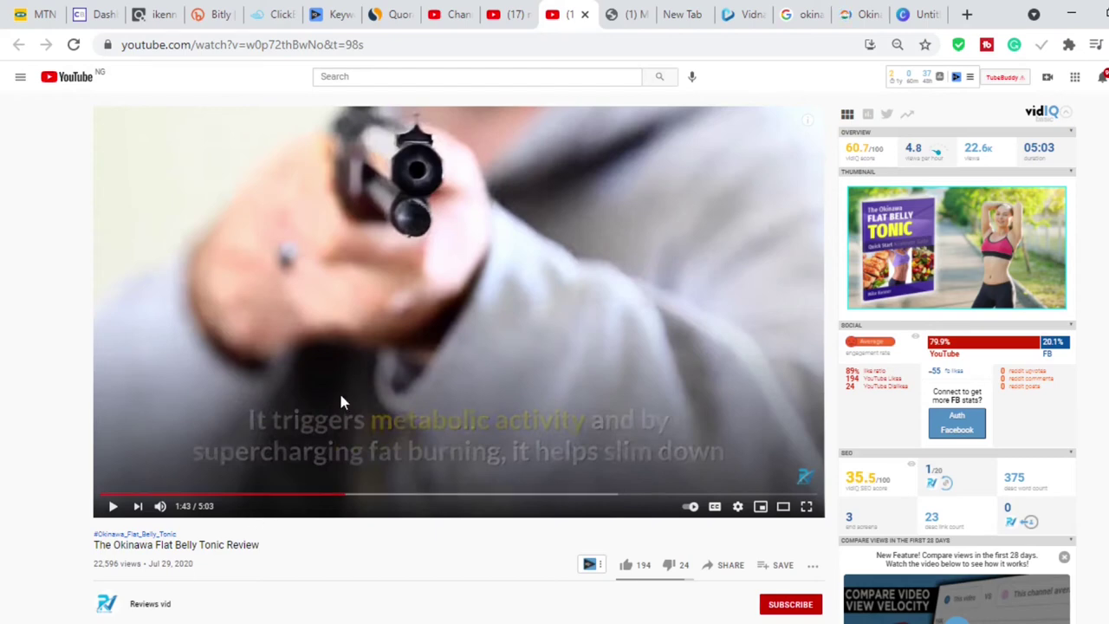
pyautogui.scroll(-3, 508, 248)
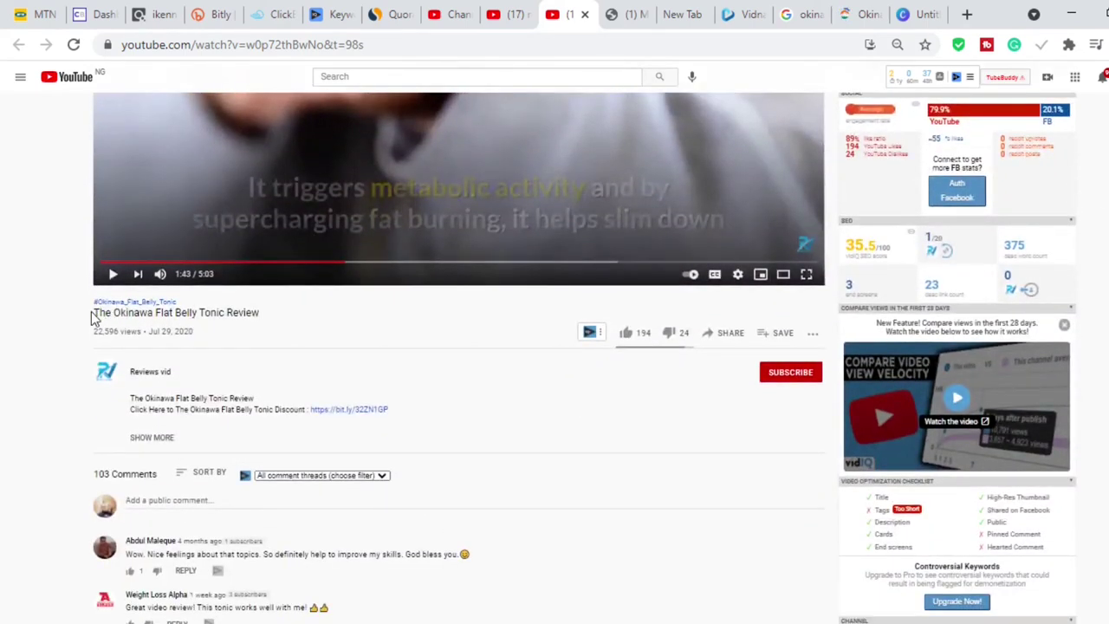
pyautogui.moveTo(94, 316); pyautogui.dragTo(251, 321)
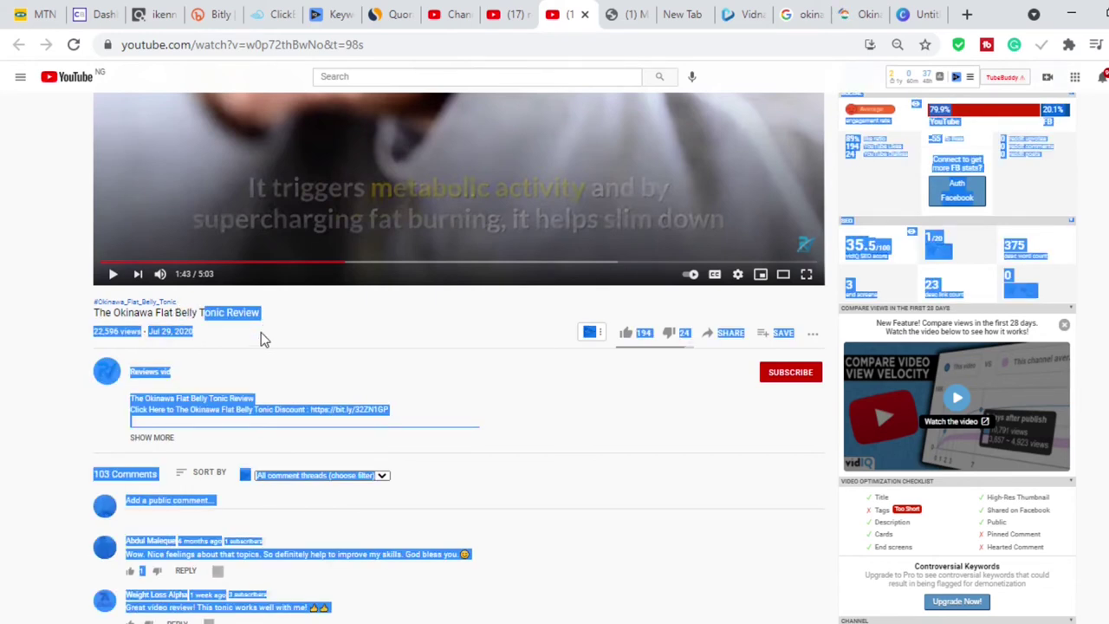
pyautogui.click(51, 297)
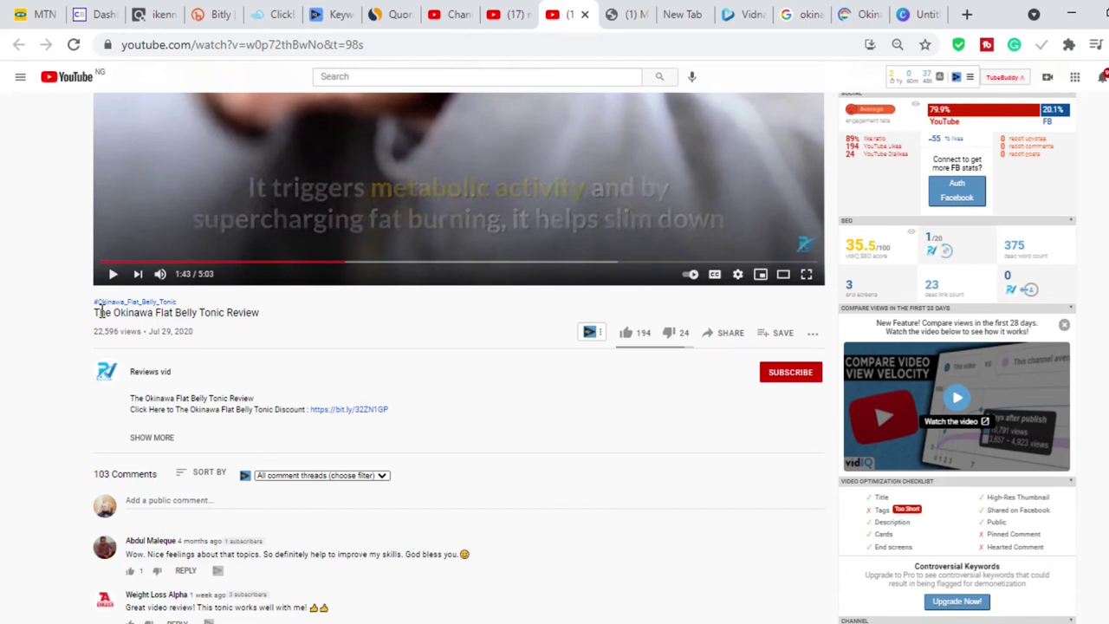
# Step: Return to the YouTube Studio upload and set the video title to "Okinawa Flat Belly Tonic Review | What you must Know Before You Buy"
pyautogui.click(445, 17)
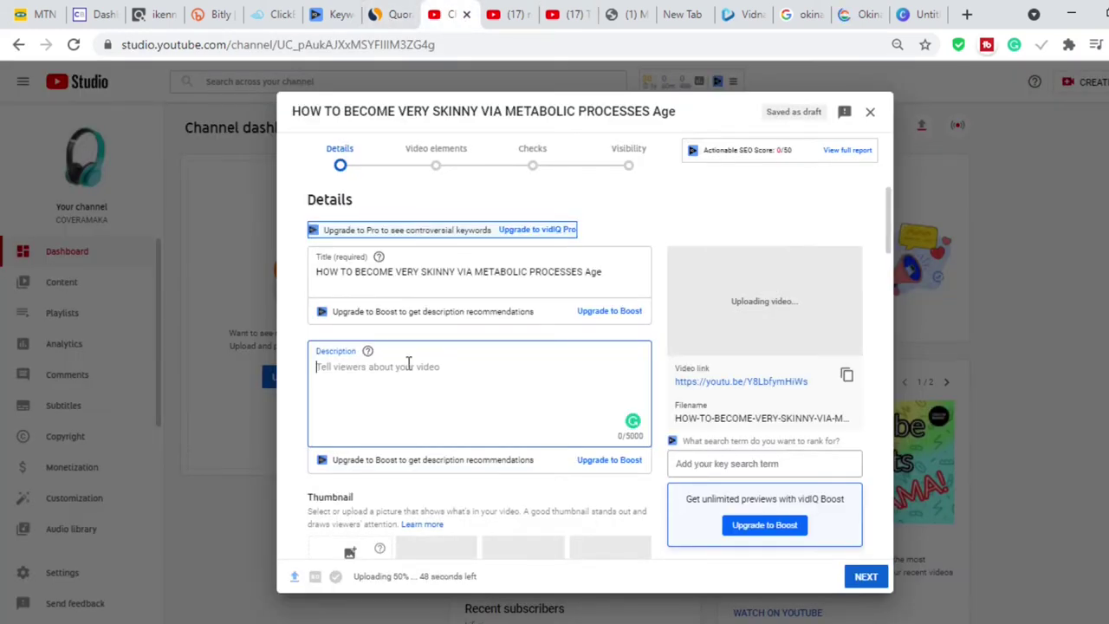
pyautogui.click(607, 271)
pyautogui.moveTo(606, 271); pyautogui.dragTo(299, 298)
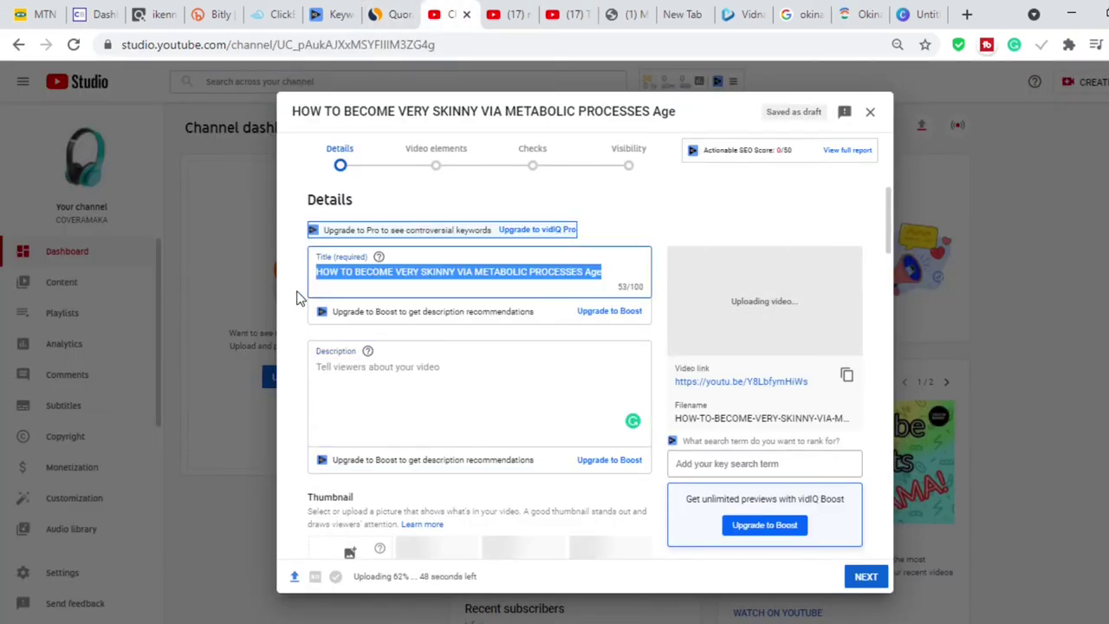
pyautogui.write('Okinawa Flat Belly Tonic Reviw')
pyautogui.press('BackSpace')
pyautogui.write('ew | Q')
pyautogui.press('BackSpace')
pyautogui.write('Wha')
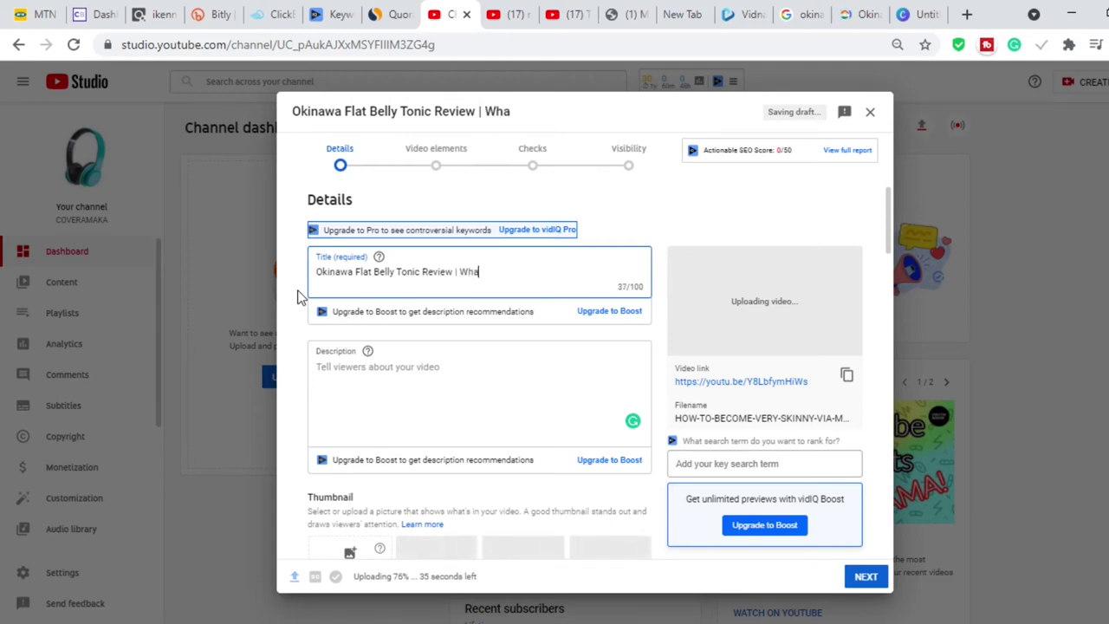
pyautogui.write('t you must Know before Your')
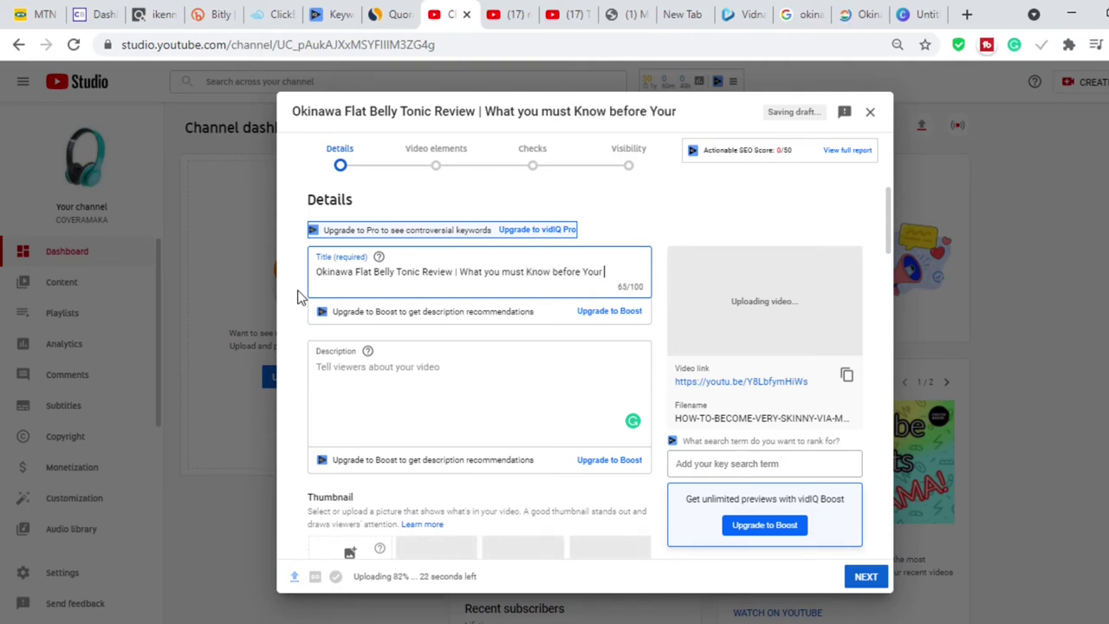
pyautogui.press('BackSpace')
pyautogui.press('BackSpace')
pyautogui.write('Buy')
pyautogui.click(557, 271)
pyautogui.press('BackSpace')
pyautogui.write('B')
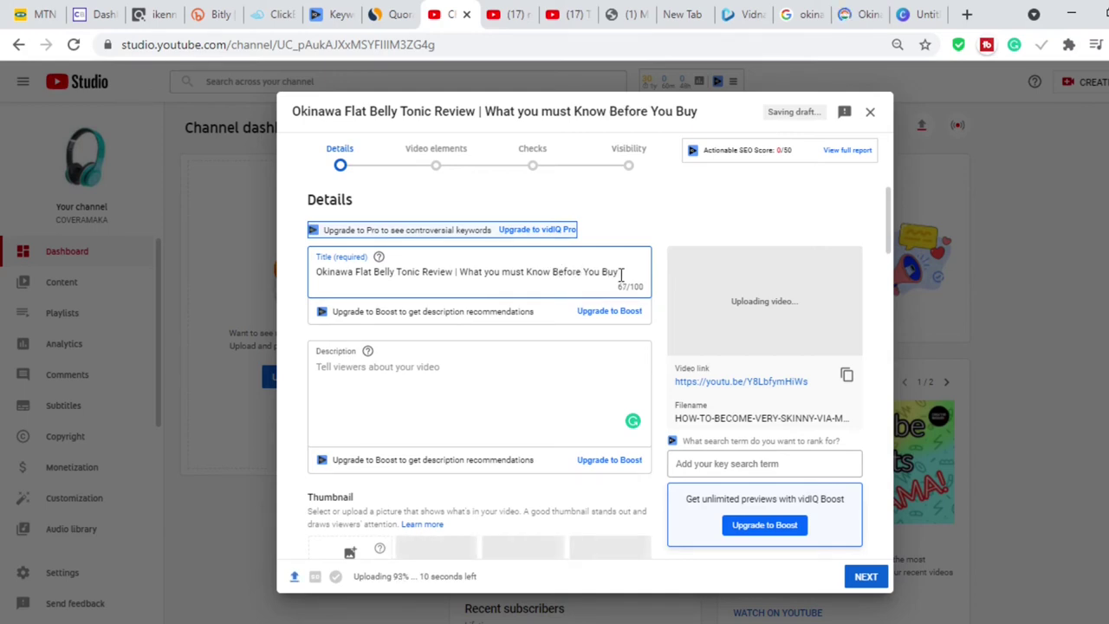
# Step: Copy the video title into the description and insert two line breaks above it
pyautogui.moveTo(621, 273); pyautogui.dragTo(291, 277)
pyautogui.hotkey('ctrl', 'c')
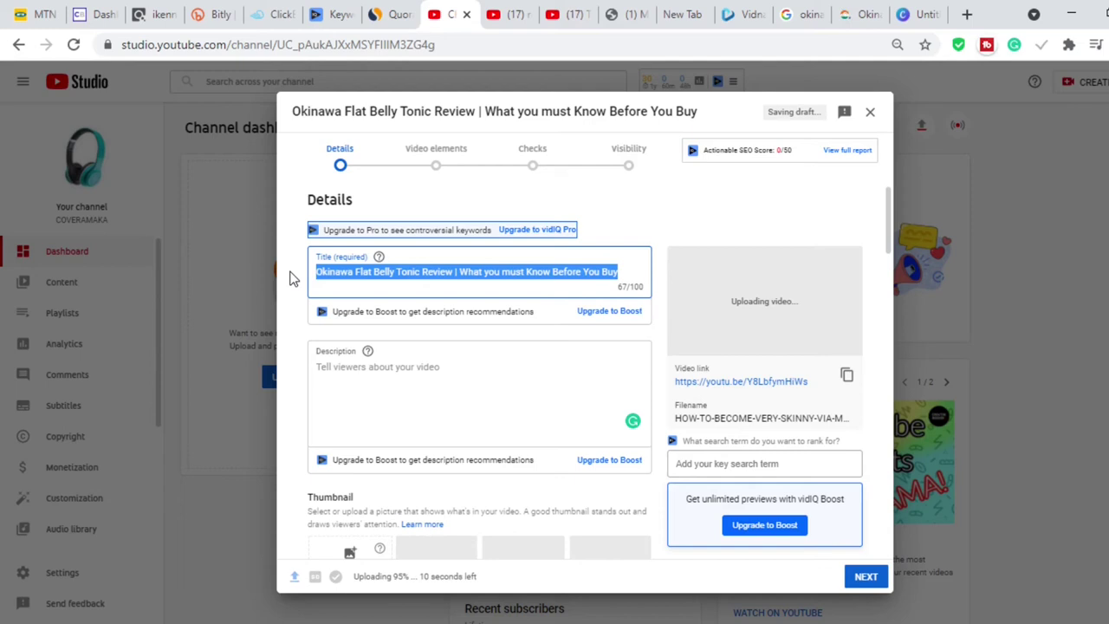
pyautogui.click(341, 355)
pyautogui.hotkey('ctrl', 'v')
pyautogui.click(318, 368)
pyautogui.press('Return')
pyautogui.press('Return')
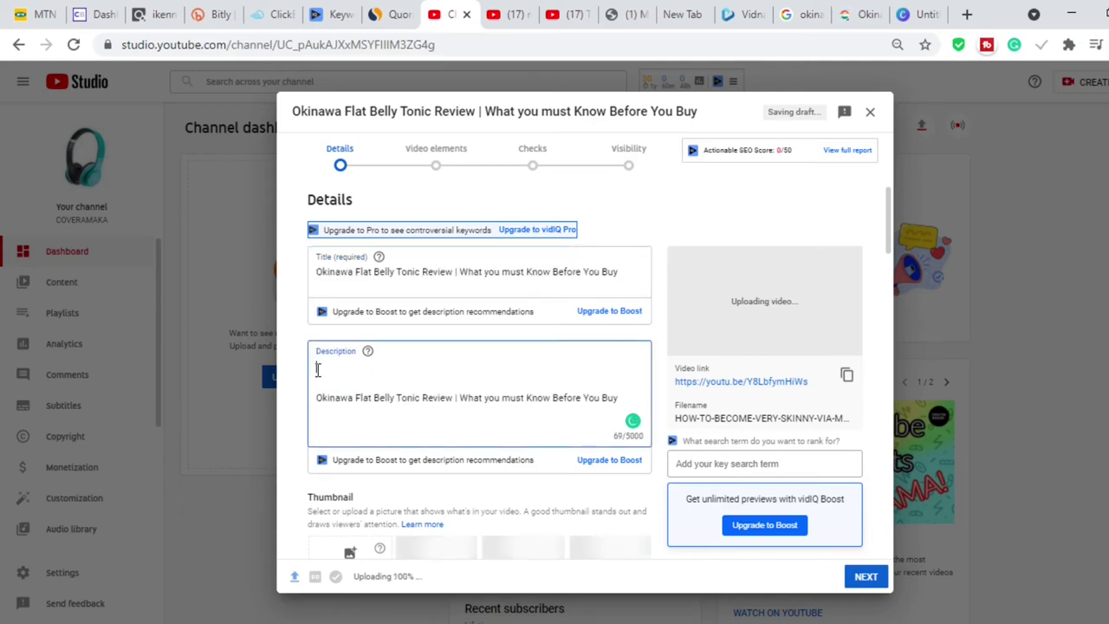
# Step: Add "Grab Okinawa Here at a discount: bit.ly/3qIiA1I" as the description's first line, copying the short link from Bitly
pyautogui.write('H')
pyautogui.write('rab Okina')
pyautogui.write('wa Here')
pyautogui.write(' at a dis')
pyautogui.write('count')
pyautogui.write(':')
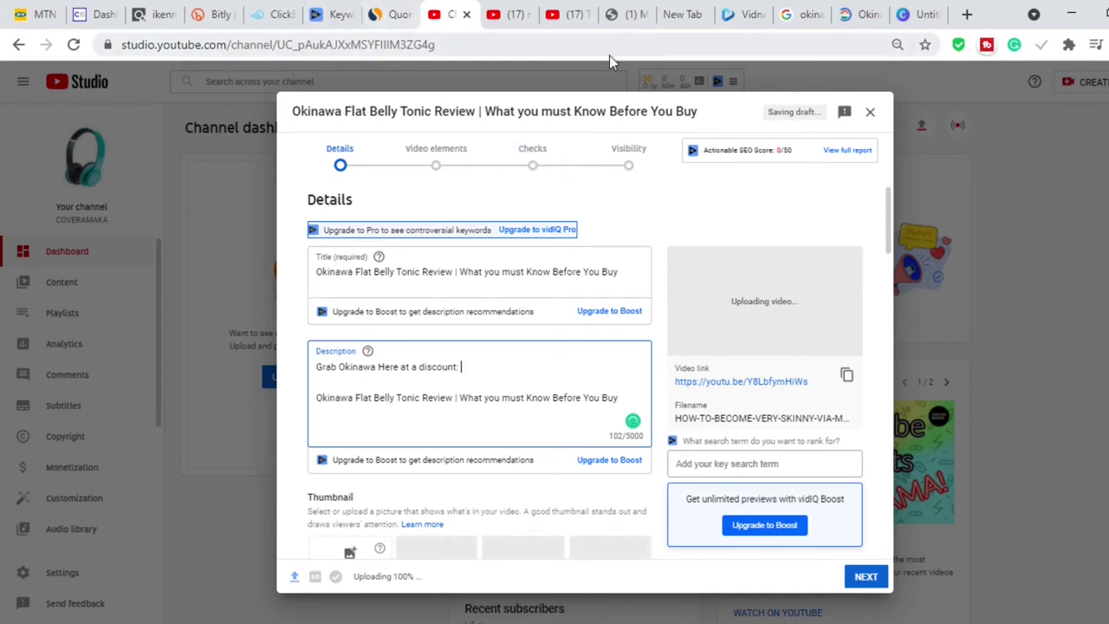
pyautogui.click(214, 14)
pyautogui.moveTo(129, 269); pyautogui.dragTo(37, 275)
pyautogui.write('bit.ly/3qIiA1I')
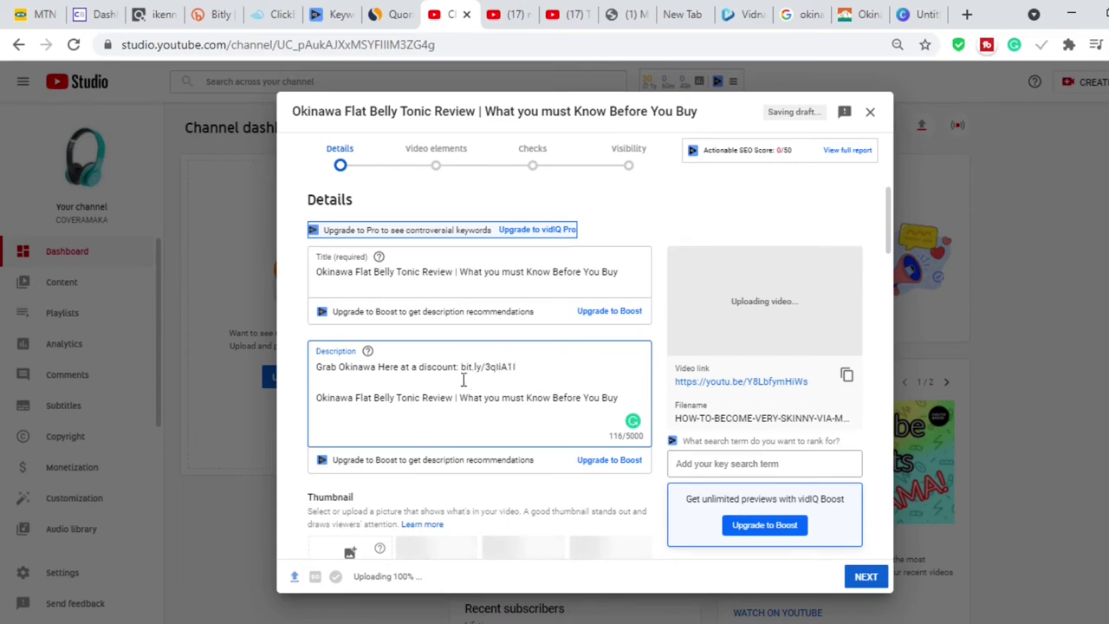
# Step: Compare with the existing review video's description, and add three line breaks at the end of the upload's description
pyautogui.click(563, 14)
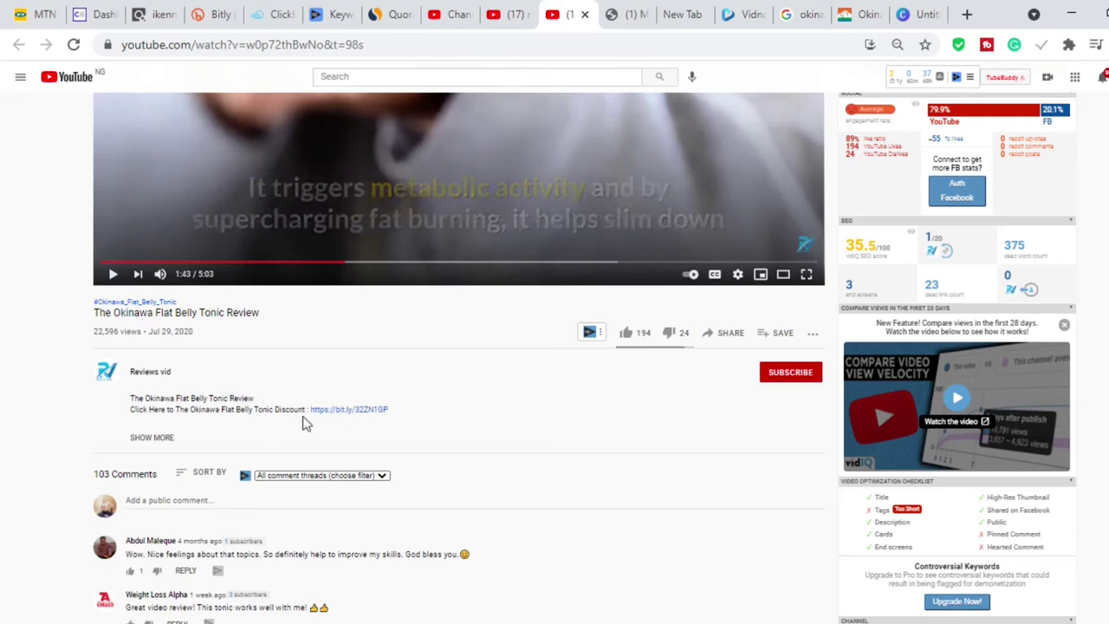
pyautogui.click(452, 16)
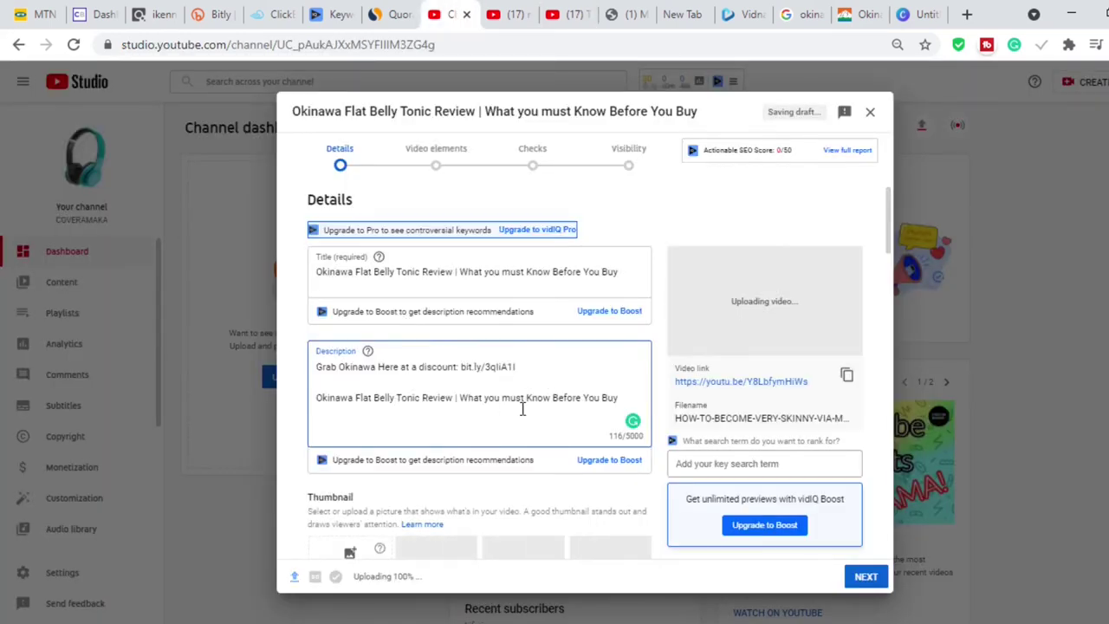
pyautogui.click(624, 406)
pyautogui.press('Return')
pyautogui.press('Return')
pyautogui.press('Return')
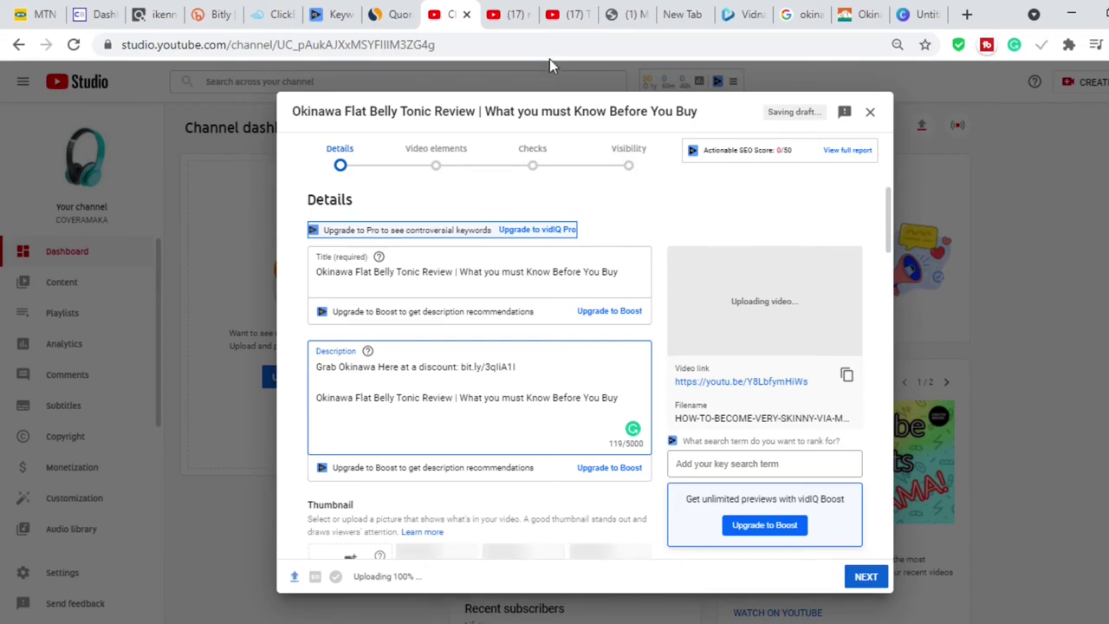
# Step: Examine the existing Okinawa review video's description, comments and vidIQ video tags on YouTube
pyautogui.click(553, 17)
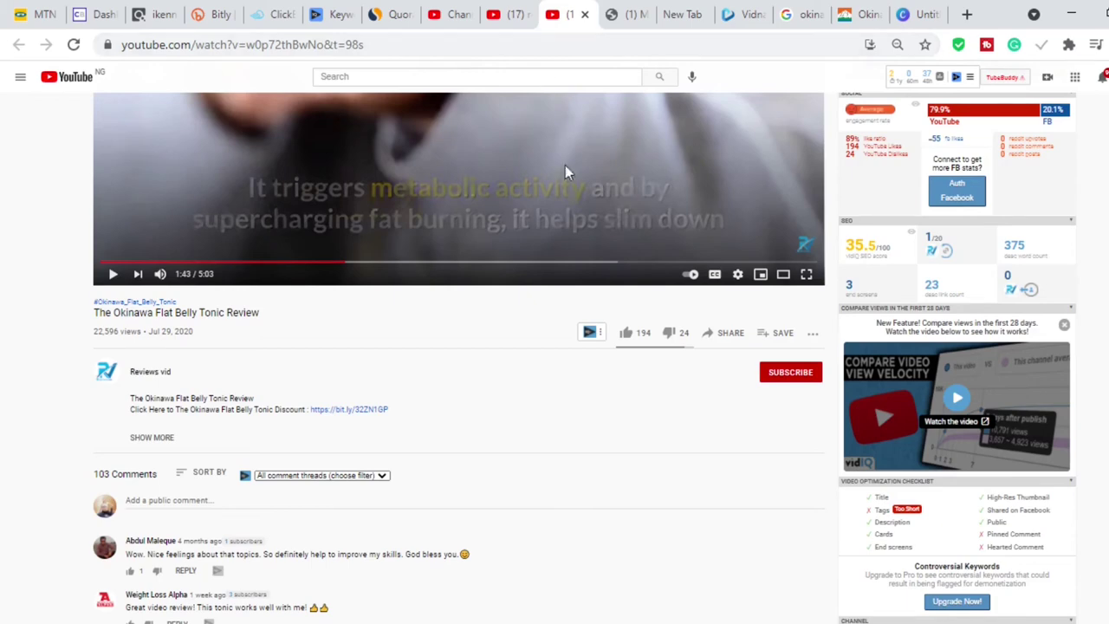
pyautogui.scroll(-4, 459, 364)
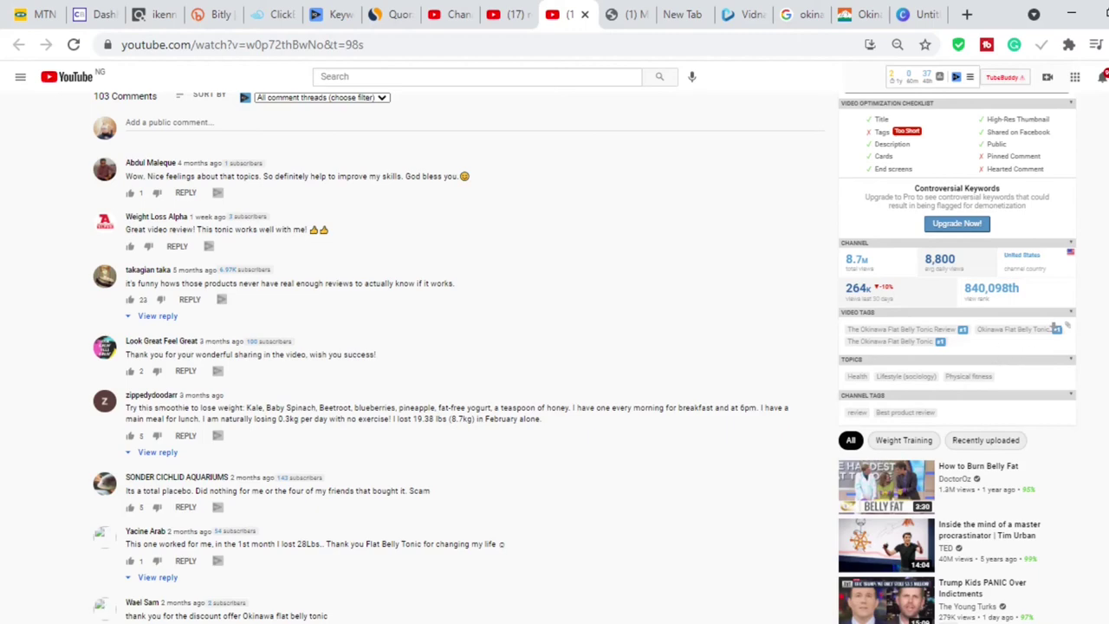
pyautogui.scroll(3, 459, 347)
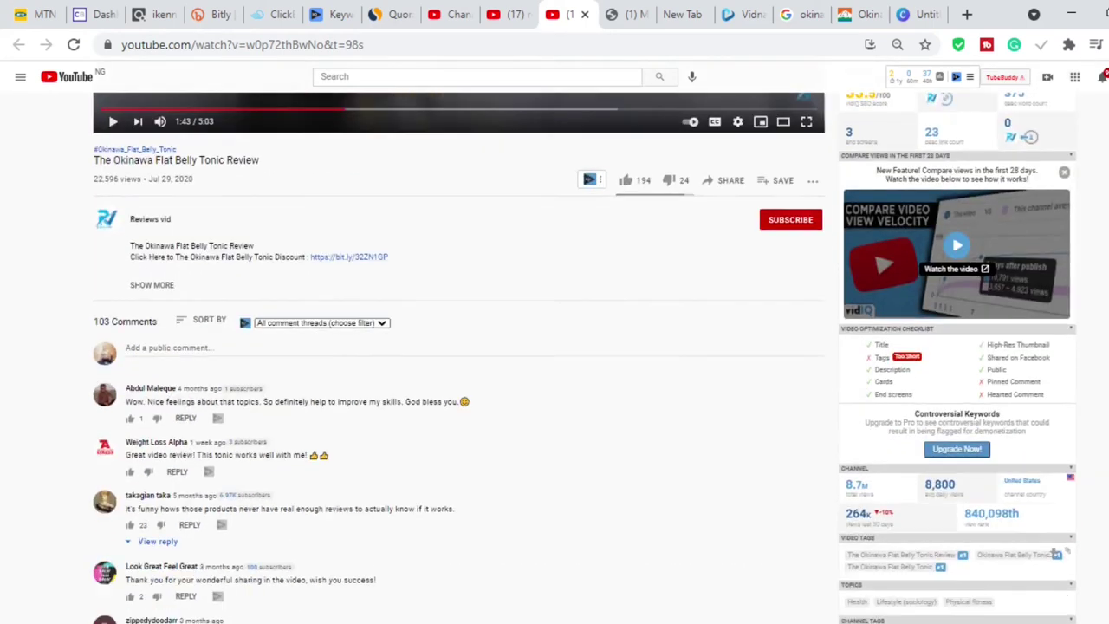
pyautogui.scroll(-3, 459, 346)
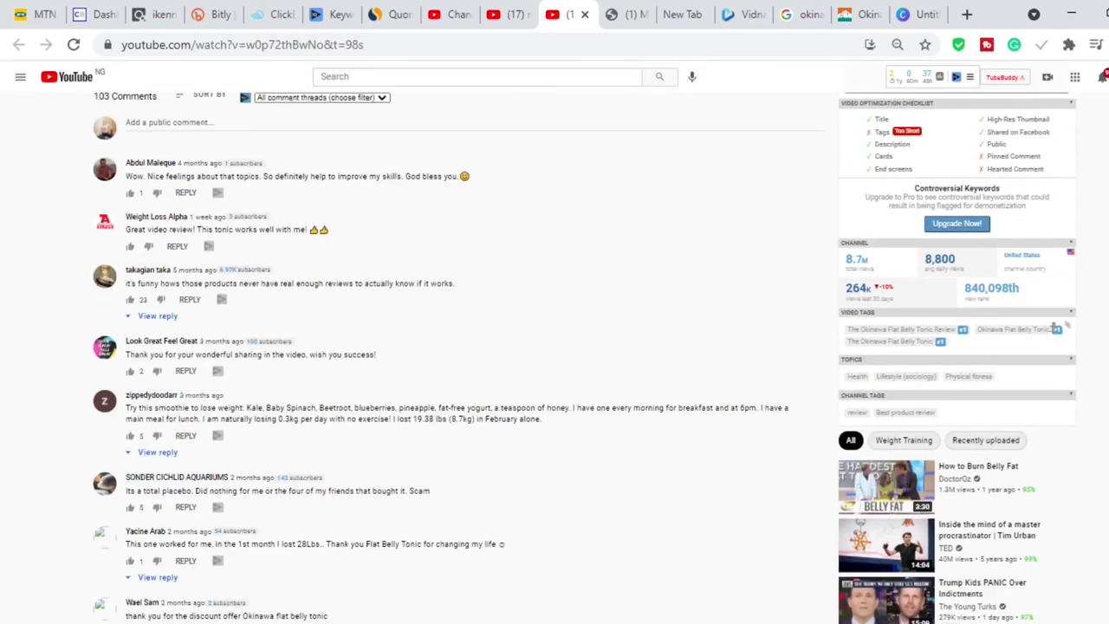
pyautogui.scroll(4, 459, 346)
pyautogui.scroll(-3, 460, 347)
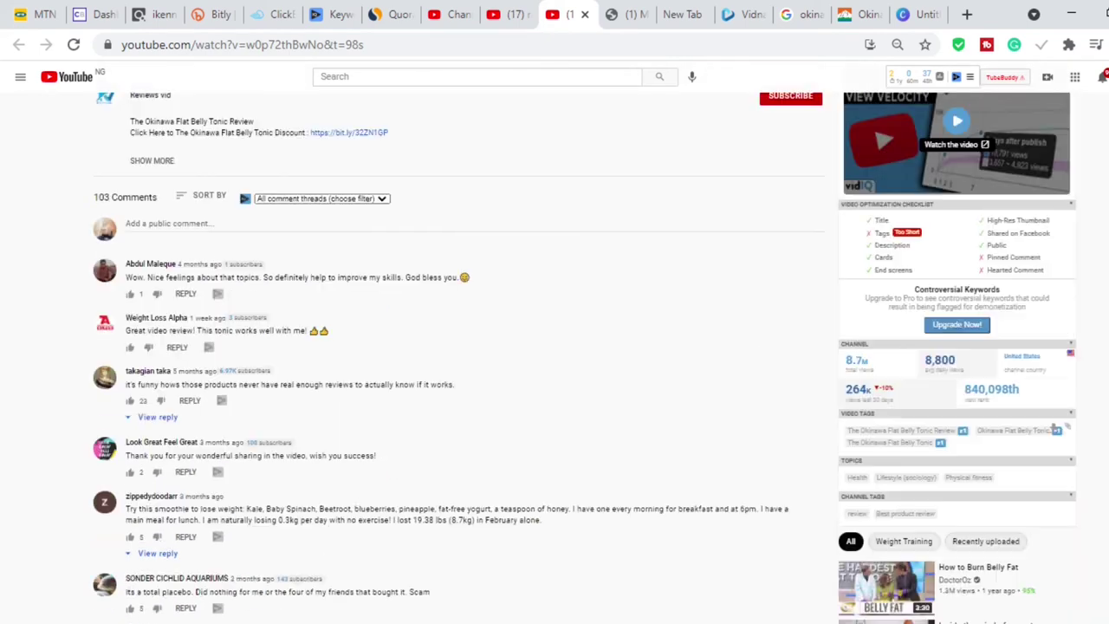
pyautogui.scroll(5, 459, 346)
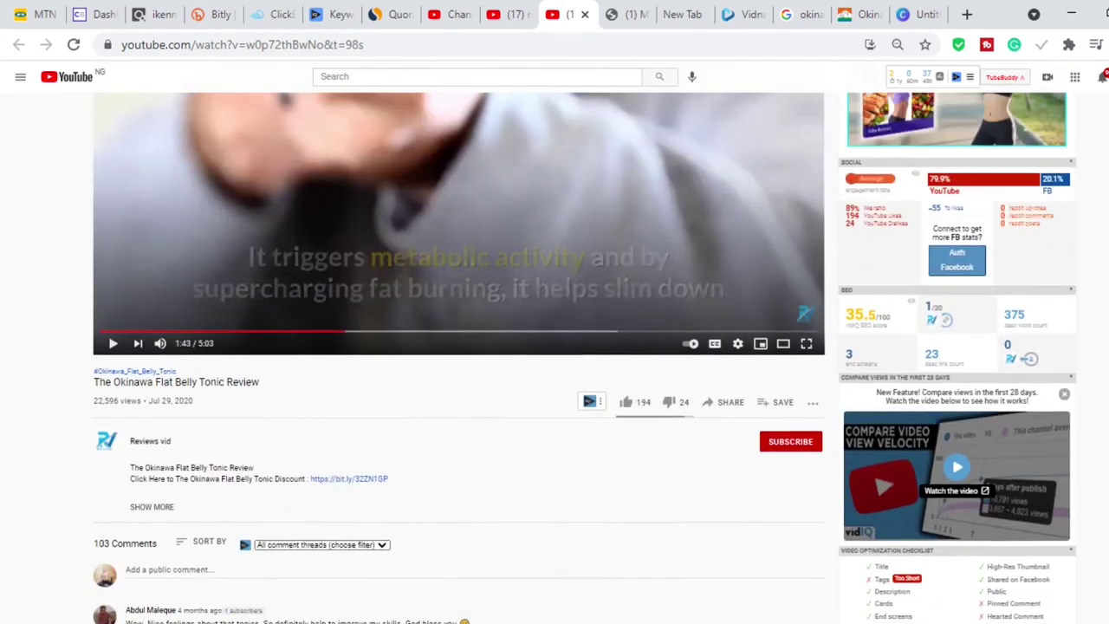
pyautogui.scroll(-3, 459, 347)
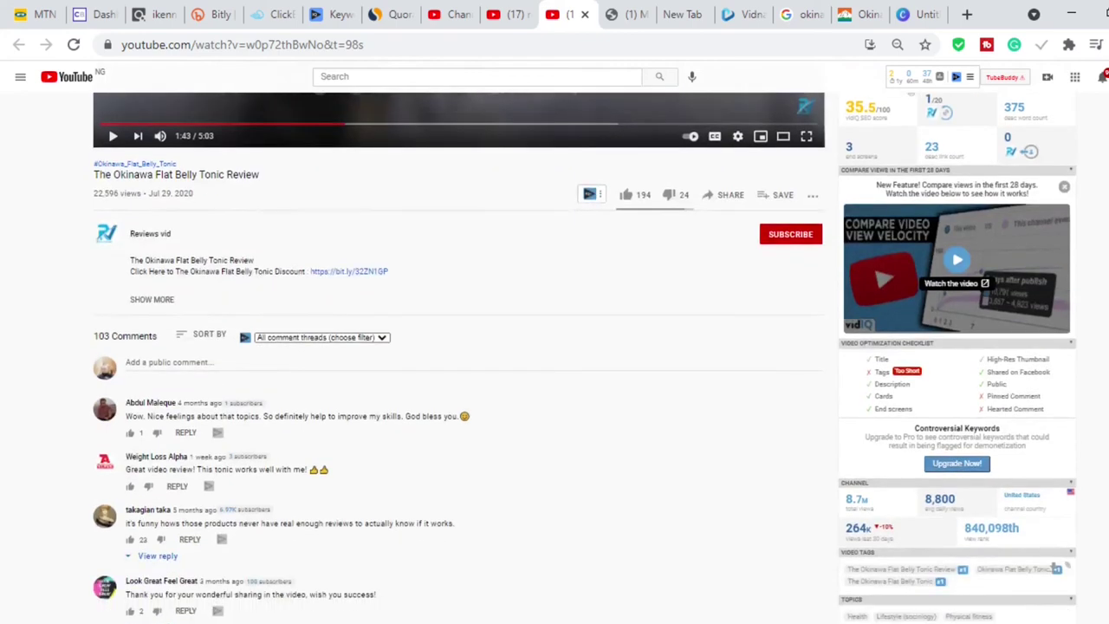
# Step: Copy the review video's vidIQ tags into the upload's tags: The Okinawa Flat Belly Tonic Review, Okinawa Flat Belly Tonic, The Okinawa Flat Belly Tonic
pyautogui.scroll(-3, 460, 346)
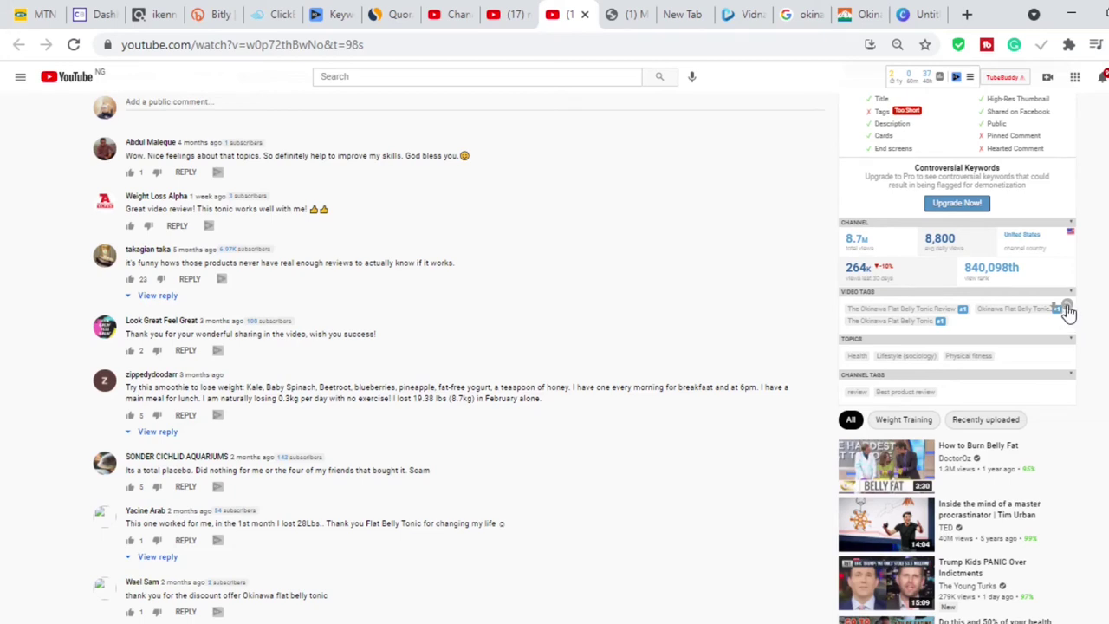
pyautogui.click(442, 20)
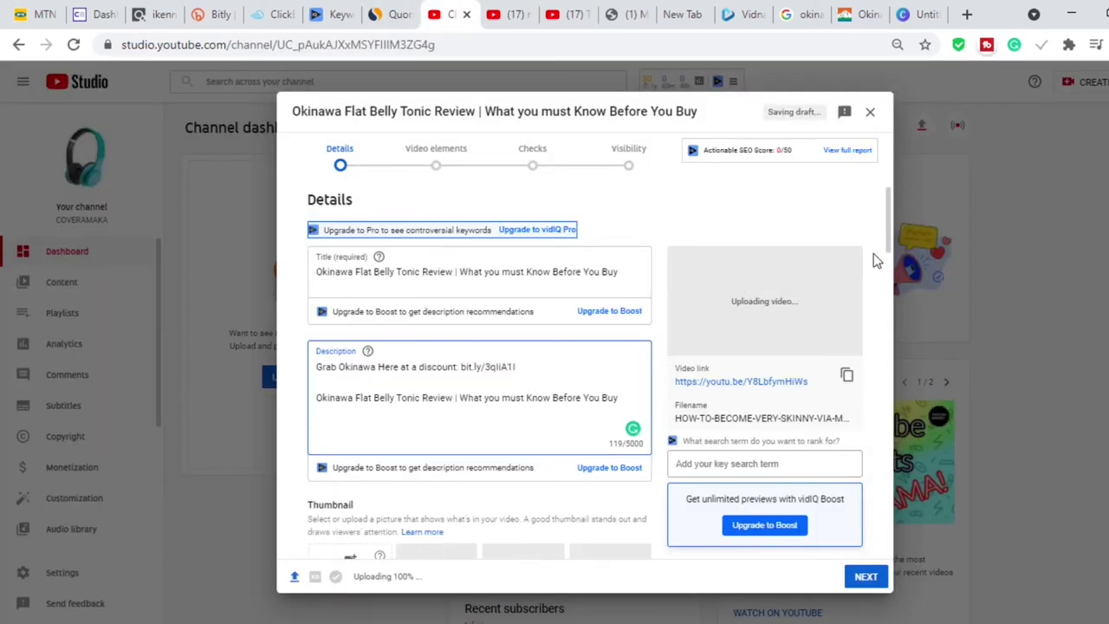
pyautogui.moveTo(893, 270); pyautogui.dragTo(881, 446)
pyautogui.scroll(1, 881, 446)
pyautogui.click(433, 309)
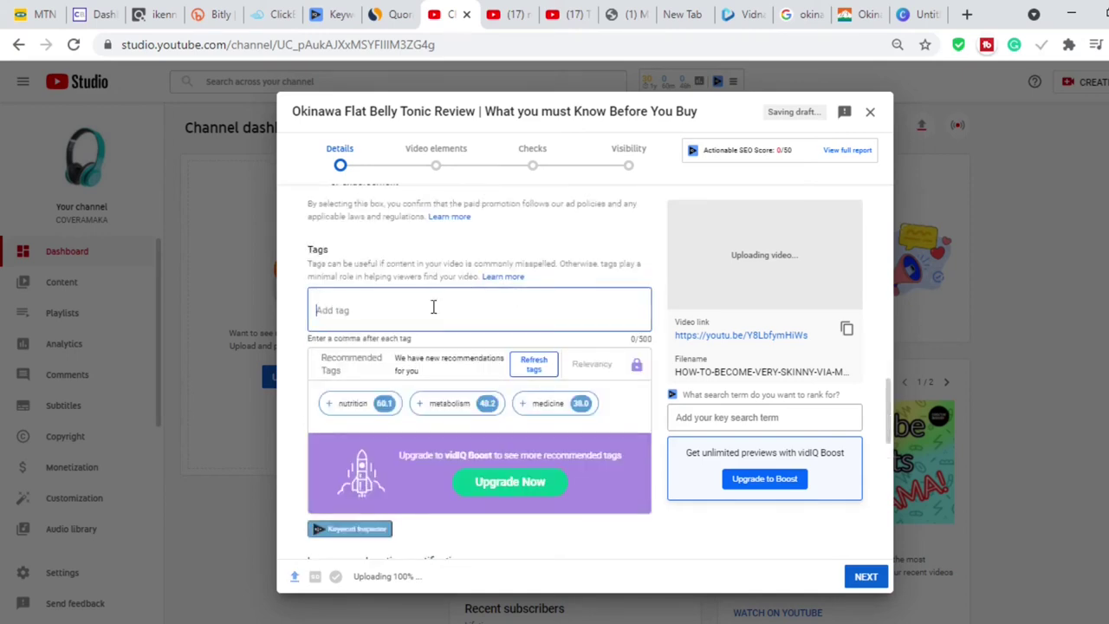
pyautogui.write('The Okinawa Flat Belly Tonic Review, Okinawa Flat Belly Tonic, The Okinawa Flat Belly Tonic')
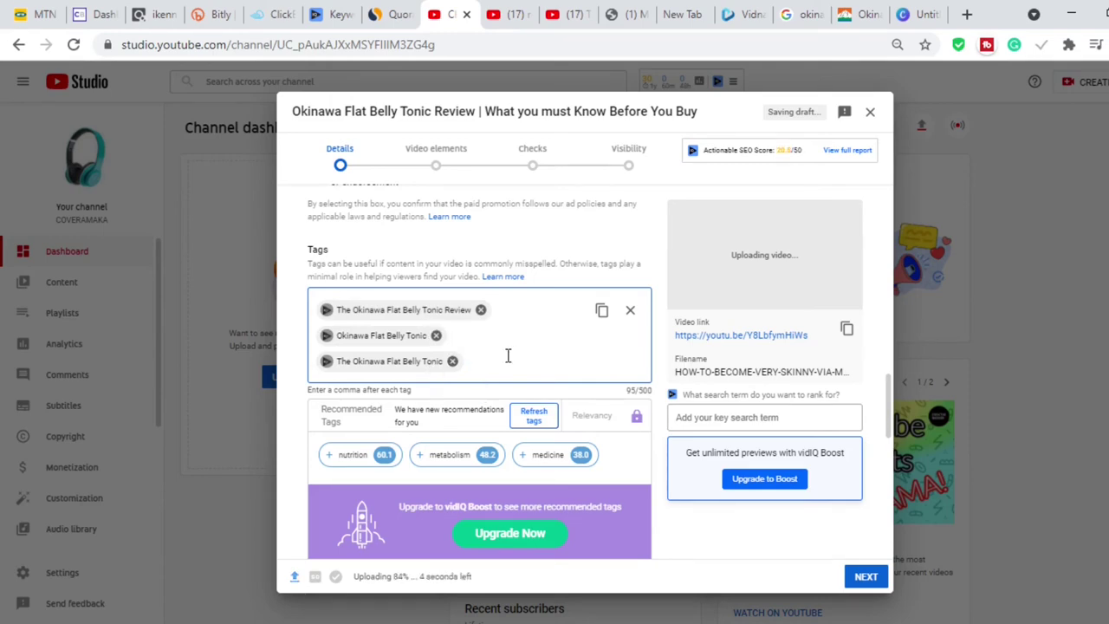
# Step: Search vidIQ's keyword tool for "okinawa flat belly tonic review"
pyautogui.hotkey('ctrl', 'shift', 'Tab')
pyautogui.hotkey('ctrl', 'shift', 'Tab')
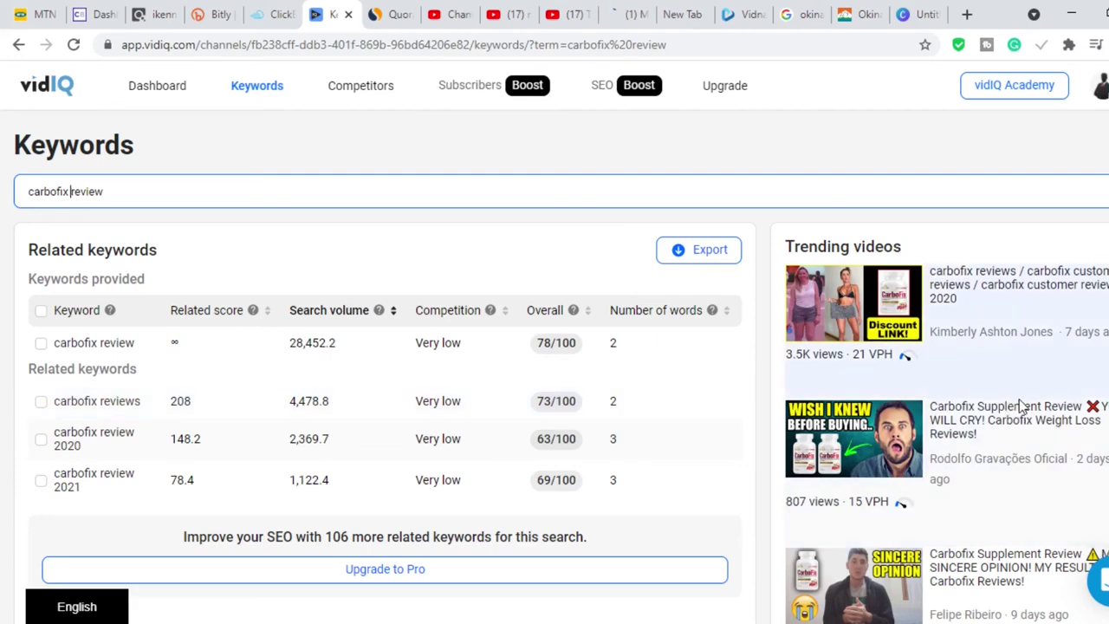
pyautogui.scroll(-2, 1020, 409)
pyautogui.scroll(-2, 1020, 408)
pyautogui.scroll(4, 1020, 408)
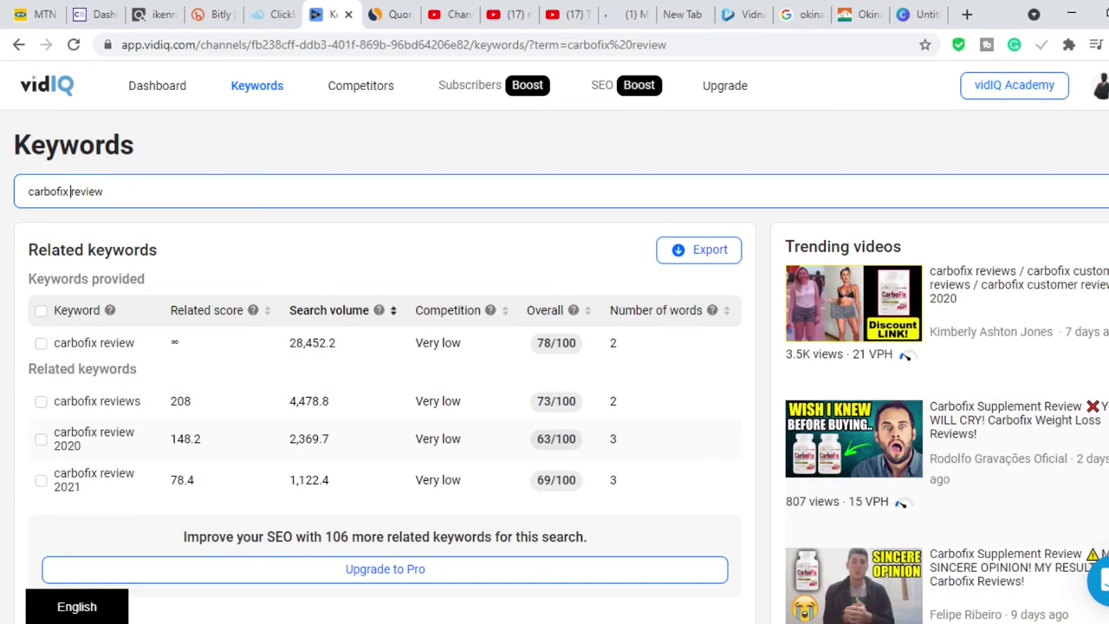
pyautogui.moveTo(141, 188); pyautogui.dragTo(2, 223)
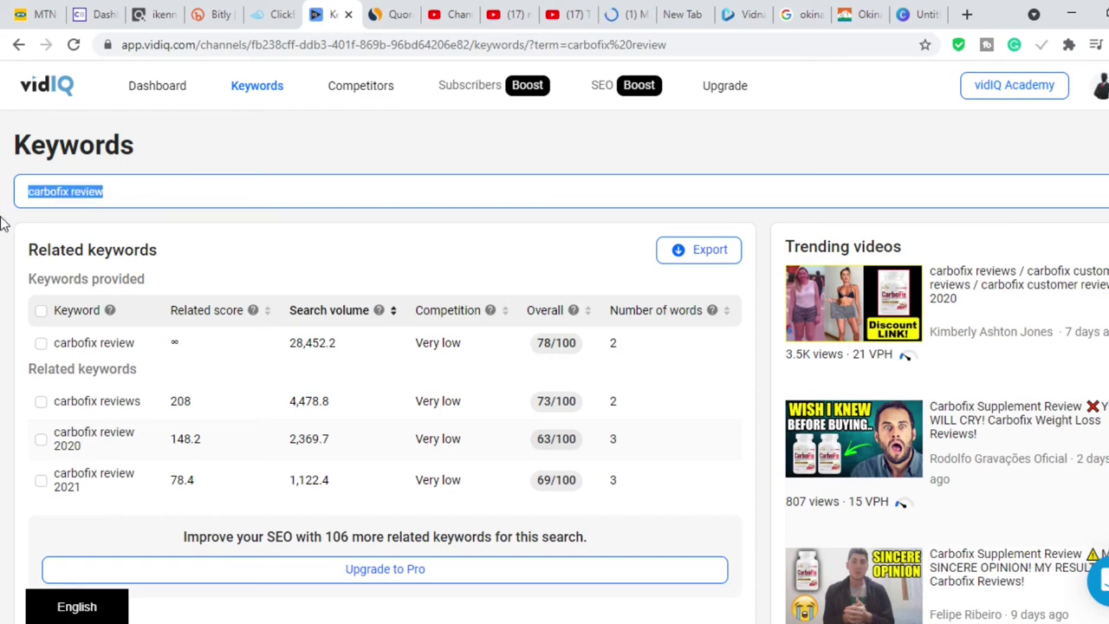
pyautogui.write('okinawa flat belly top')
pyautogui.write('ic review')
pyautogui.press('Return')
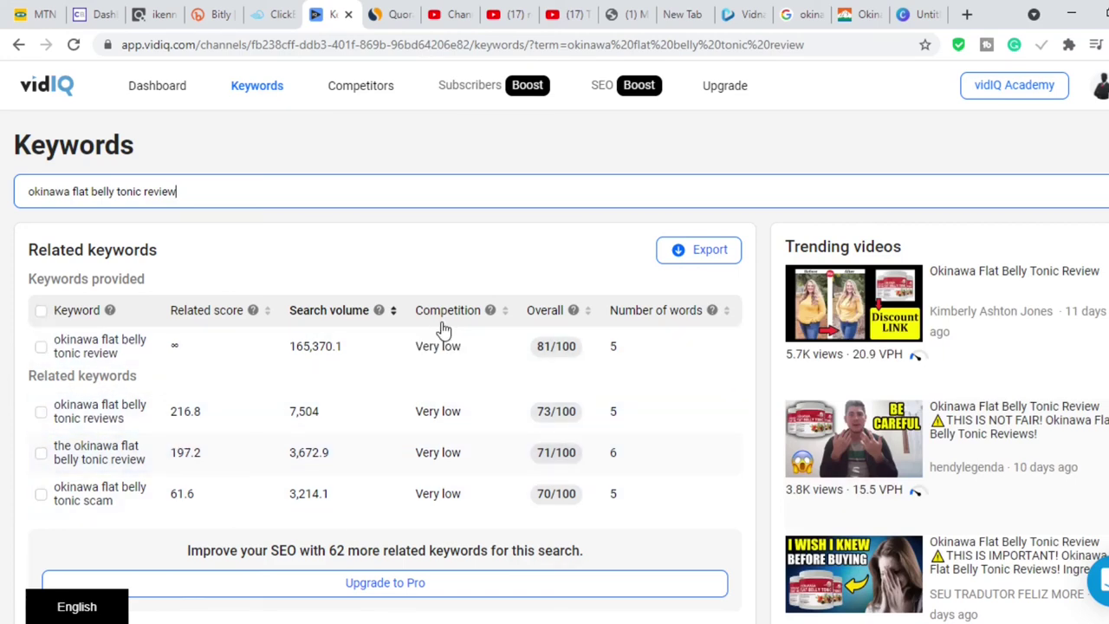
# Step: Copy the searched keyword and its three related keywords from vidIQ and add them to the upload's tags in YouTube Studio
pyautogui.click(41, 494)
pyautogui.click(41, 452)
pyautogui.click(40, 412)
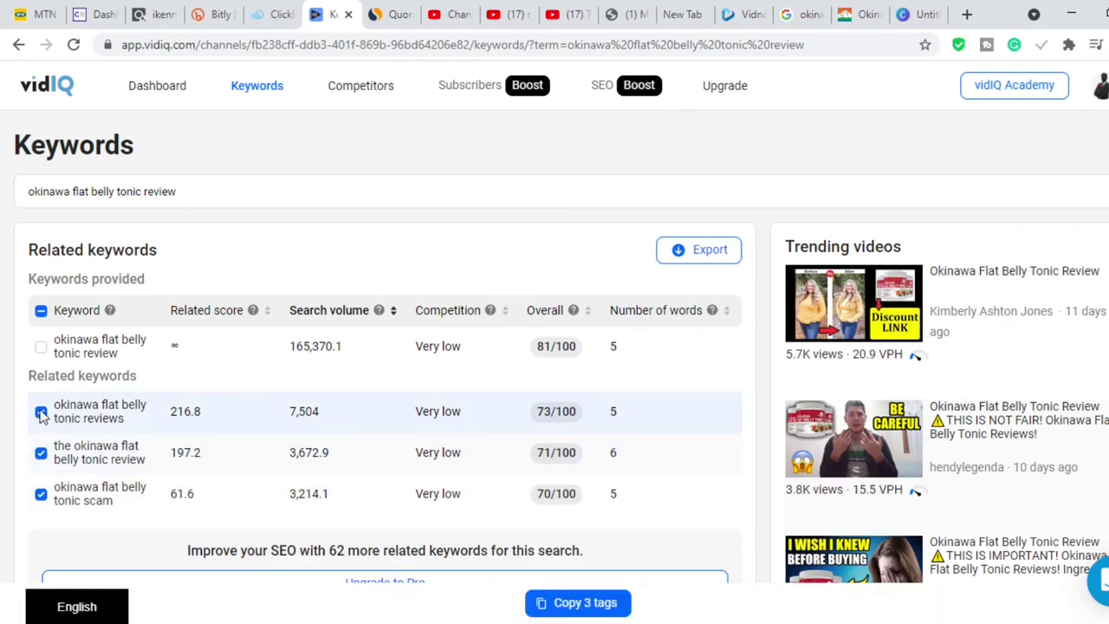
pyautogui.click(41, 346)
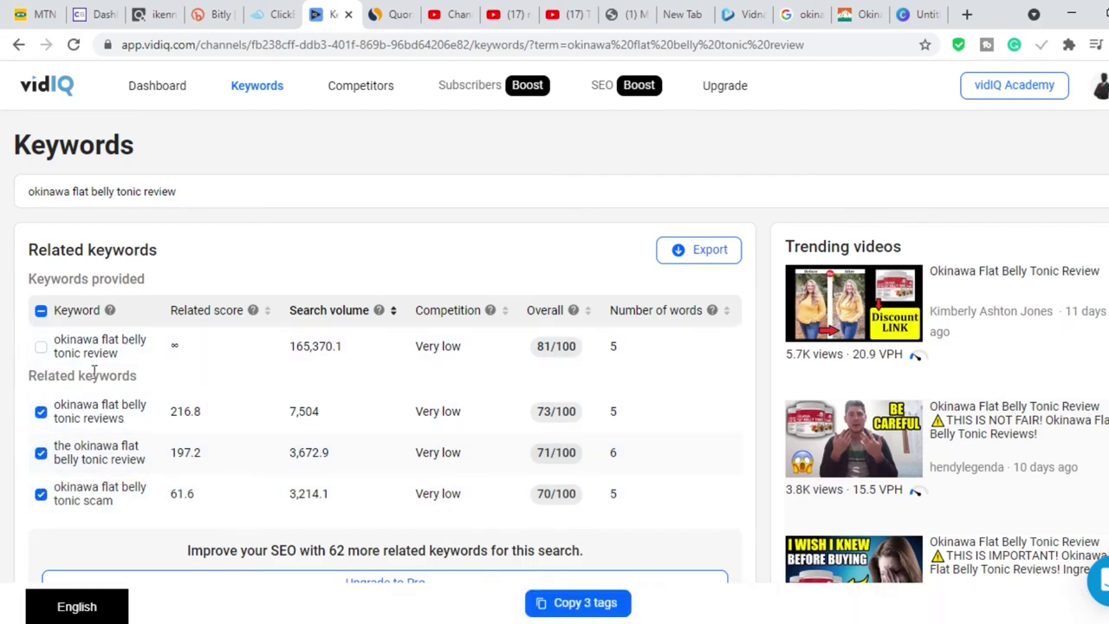
pyautogui.click(593, 608)
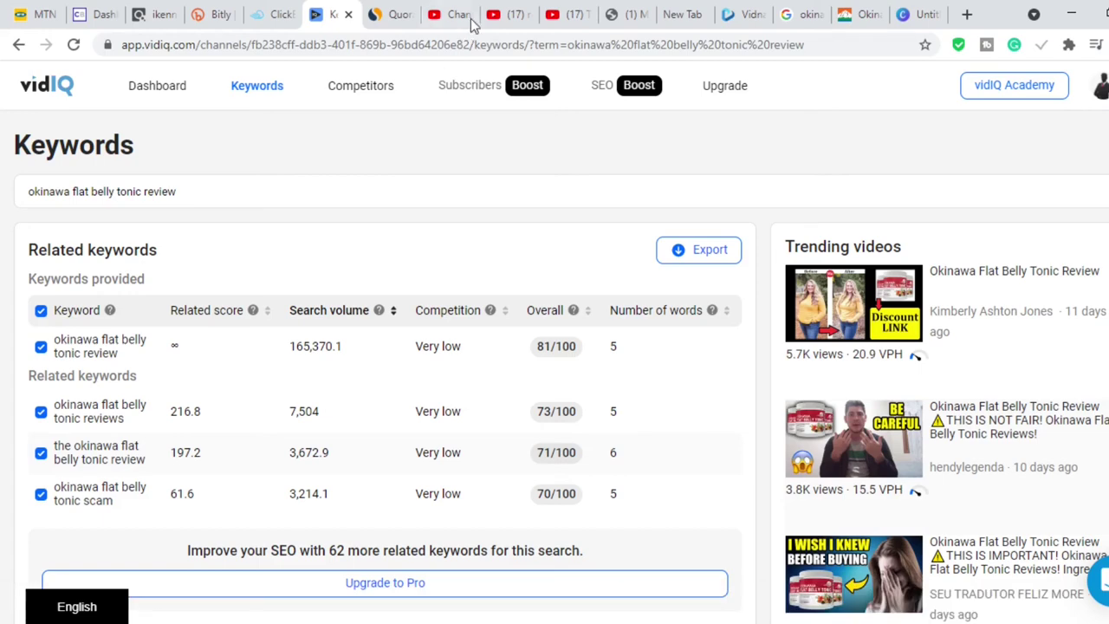
pyautogui.click(453, 15)
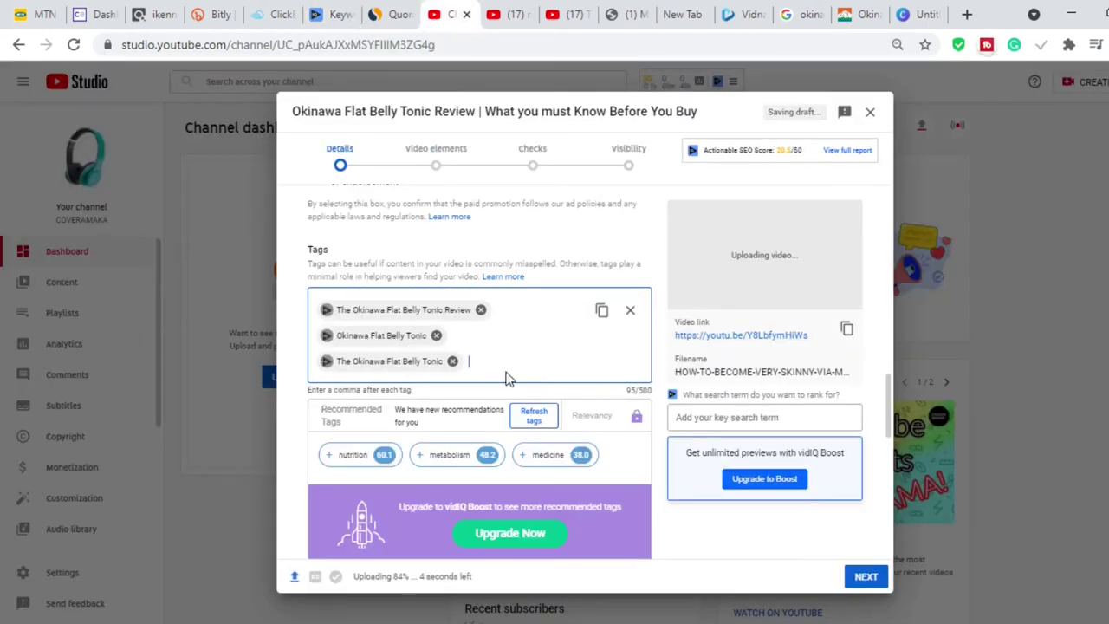
pyautogui.hotkey('ctrl', 'v')
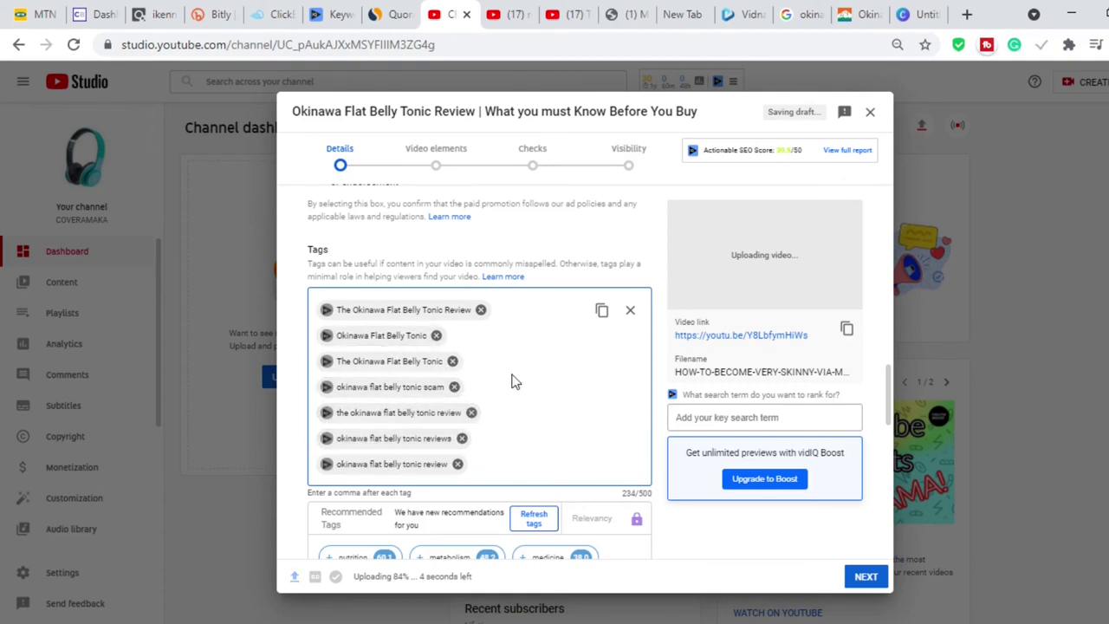
# Step: Review the upload's description, tags and thumbnail settings
pyautogui.moveTo(892, 416); pyautogui.dragTo(865, 250)
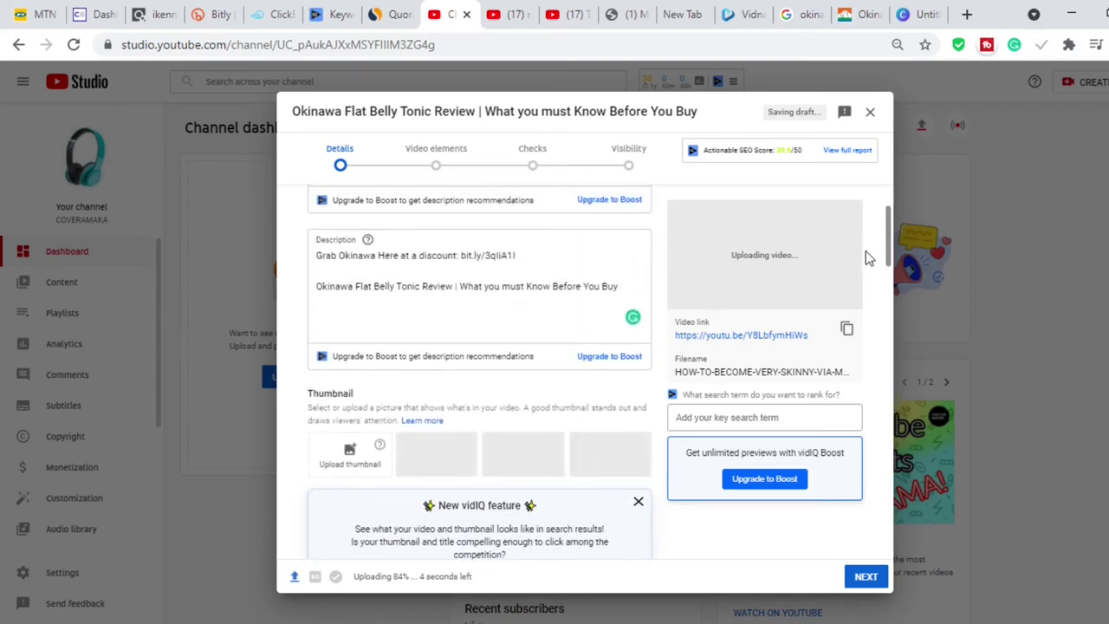
pyautogui.moveTo(520, 297); pyautogui.dragTo(511, 309)
pyautogui.click(509, 311)
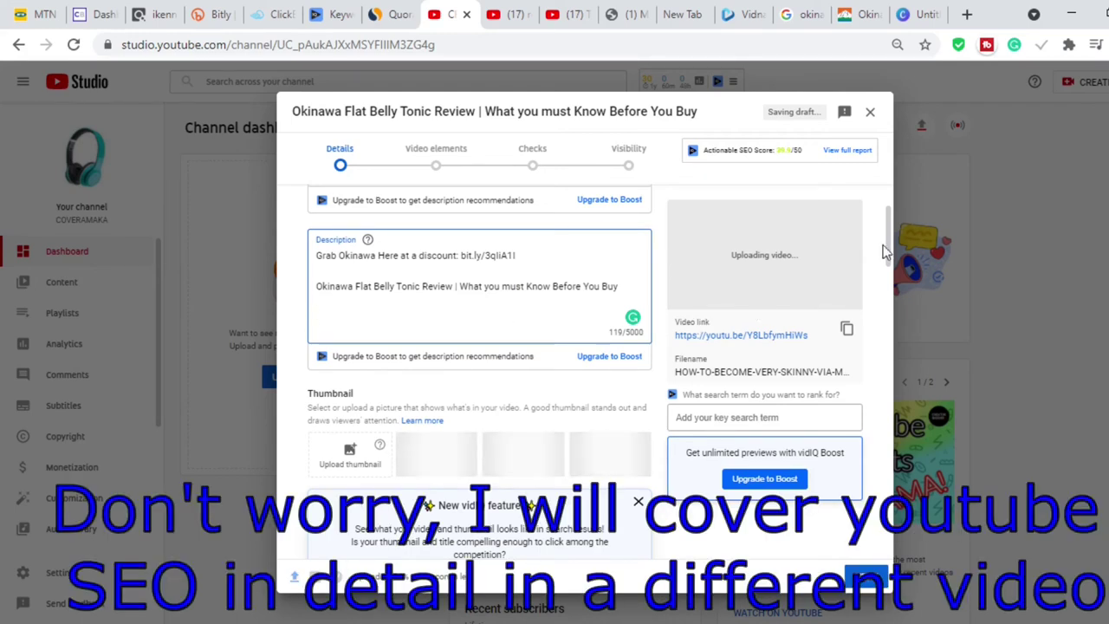
pyautogui.moveTo(892, 251); pyautogui.dragTo(898, 382)
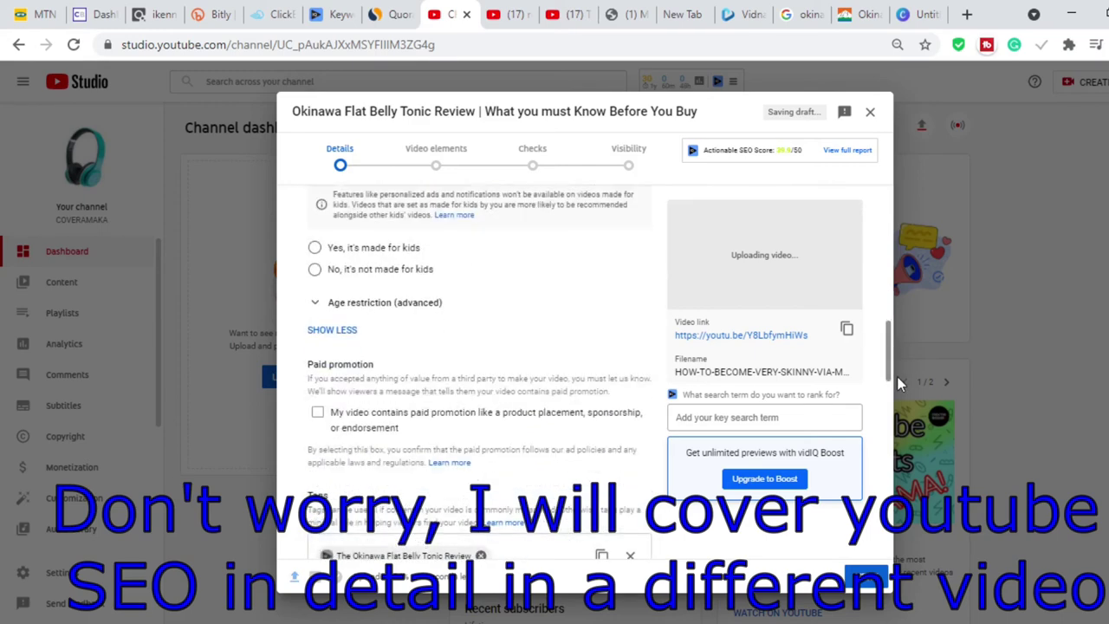
pyautogui.scroll(-3, 898, 382)
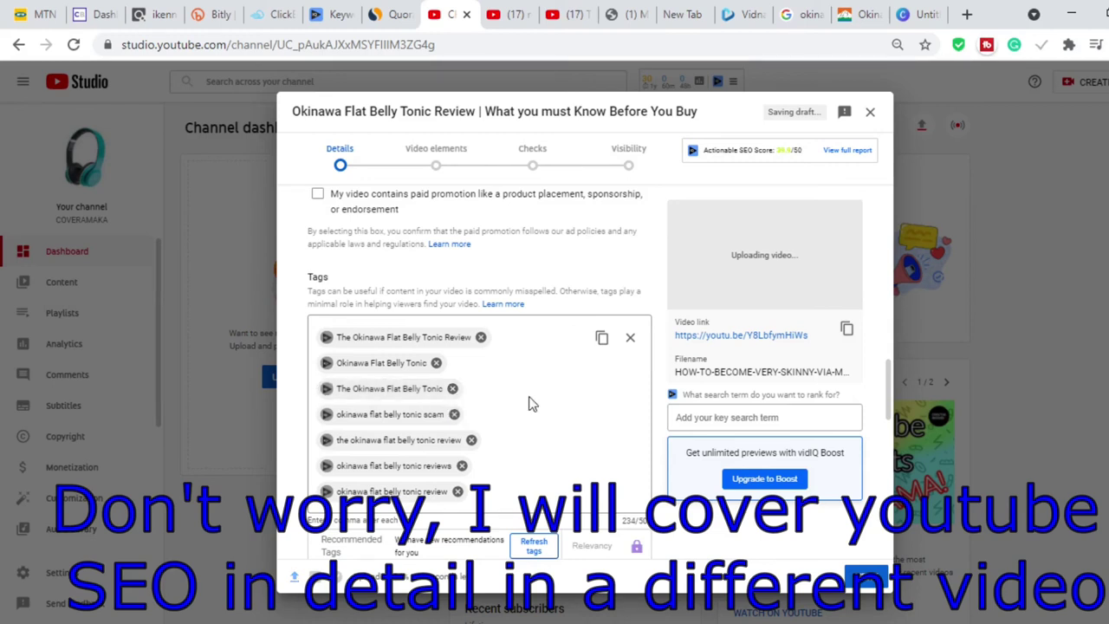
pyautogui.moveTo(347, 444); pyautogui.dragTo(354, 426)
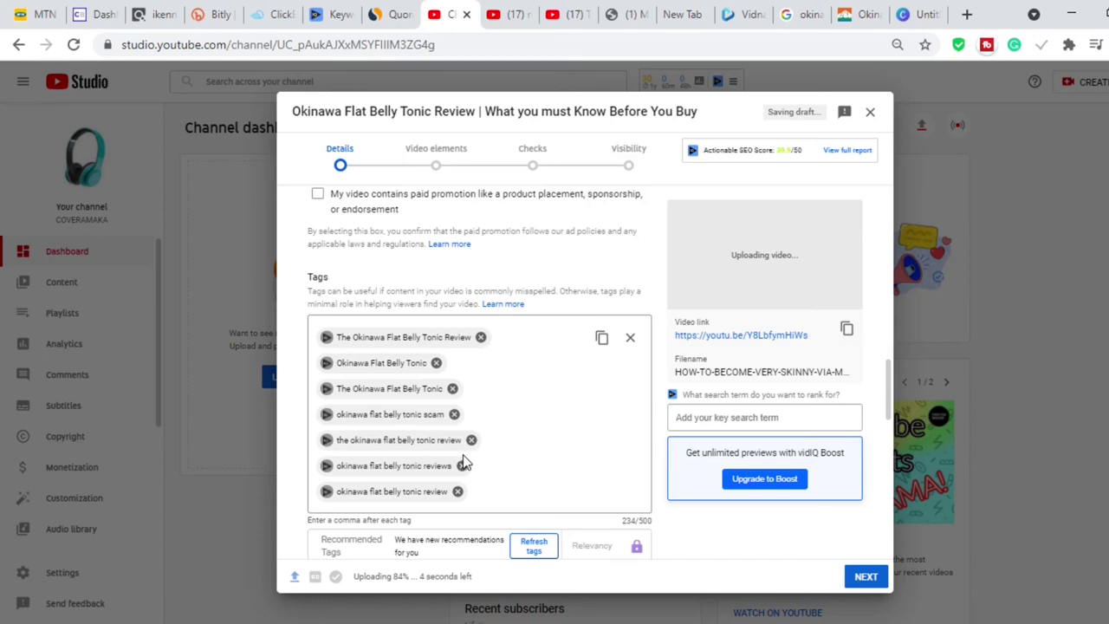
pyautogui.moveTo(888, 412); pyautogui.dragTo(883, 285)
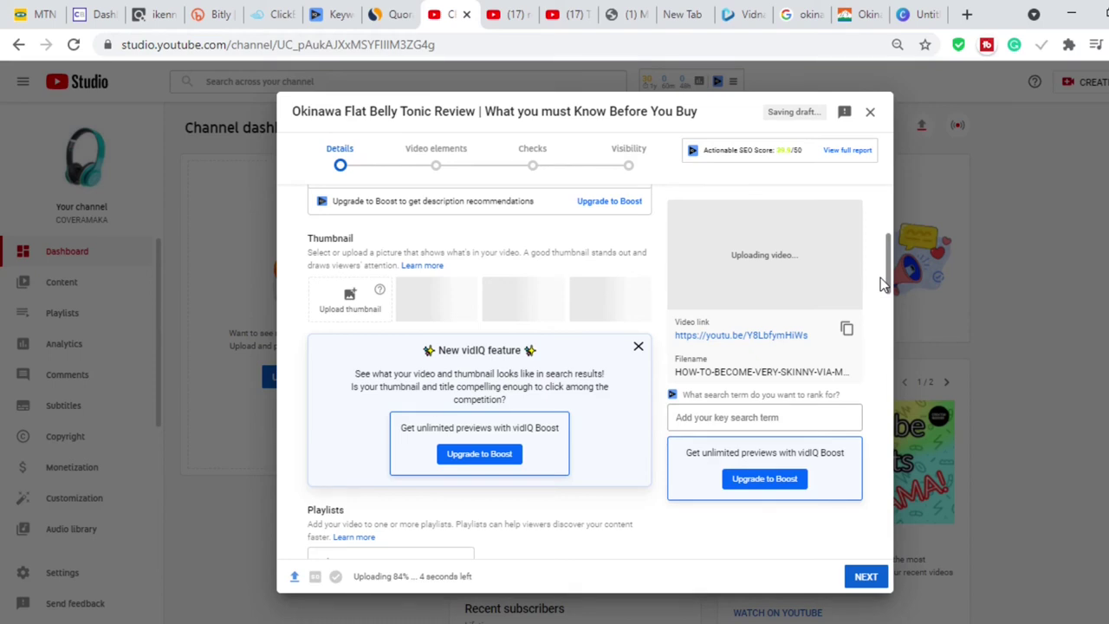
pyautogui.moveTo(882, 284); pyautogui.dragTo(882, 280)
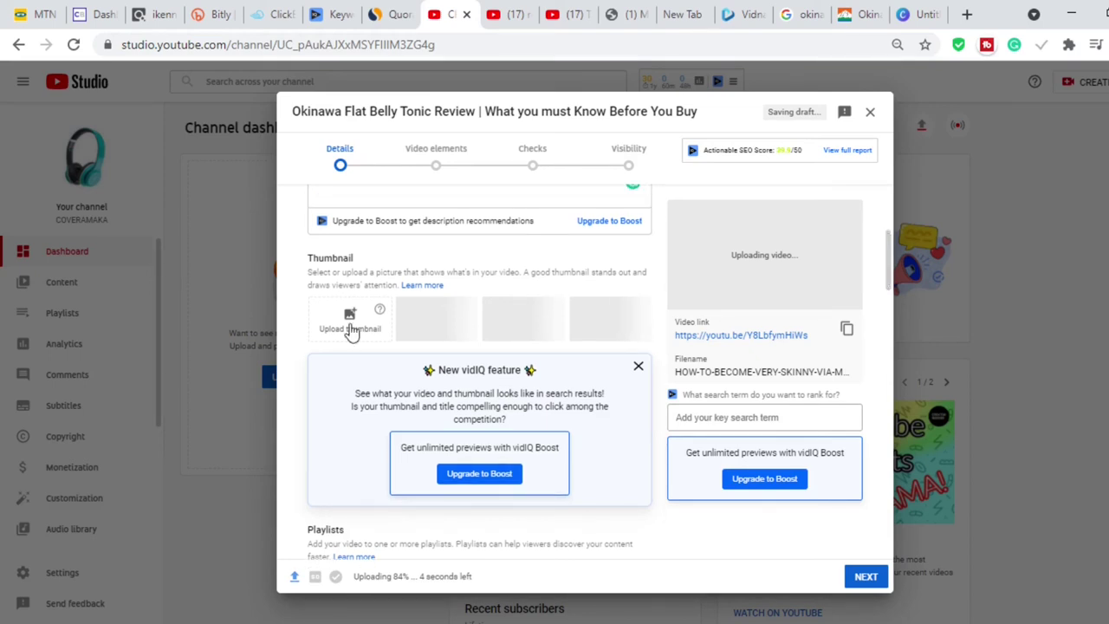
# Step: Check the thumbnails of Resurge review videos on YouTube, and search Google Images for "resurge reviews"
pyautogui.click(910, 15)
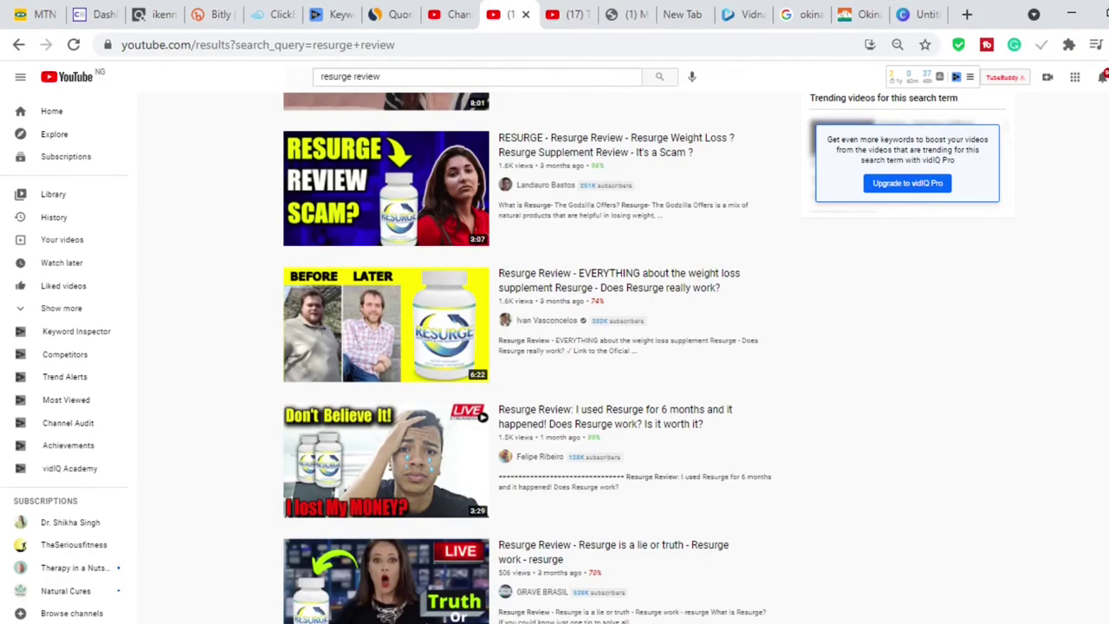
pyautogui.scroll(2, 459, 459)
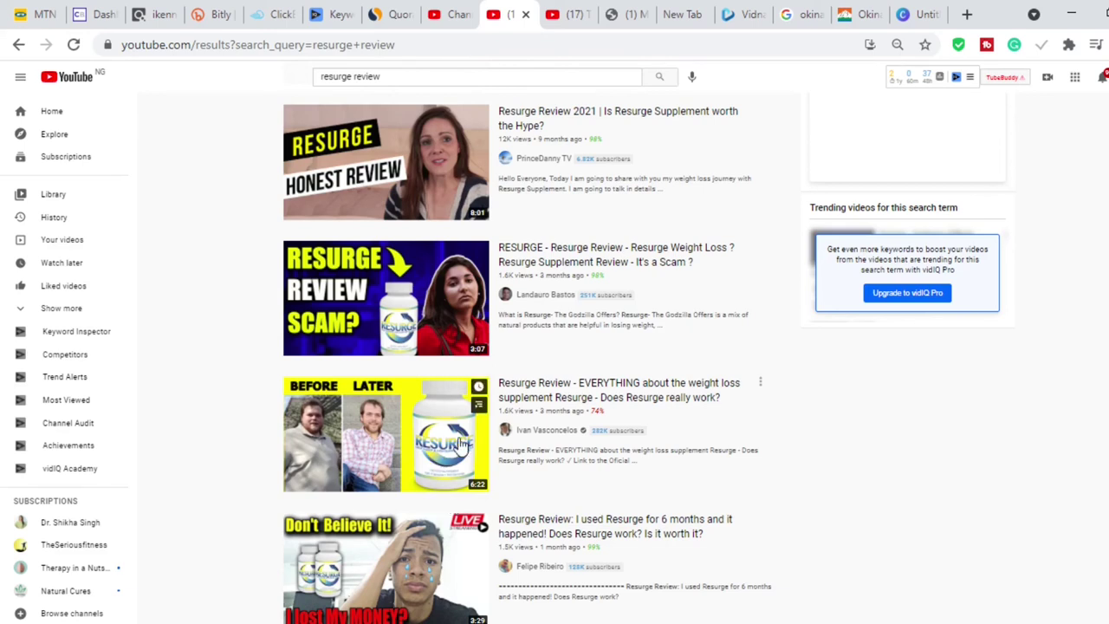
pyautogui.click(967, 15)
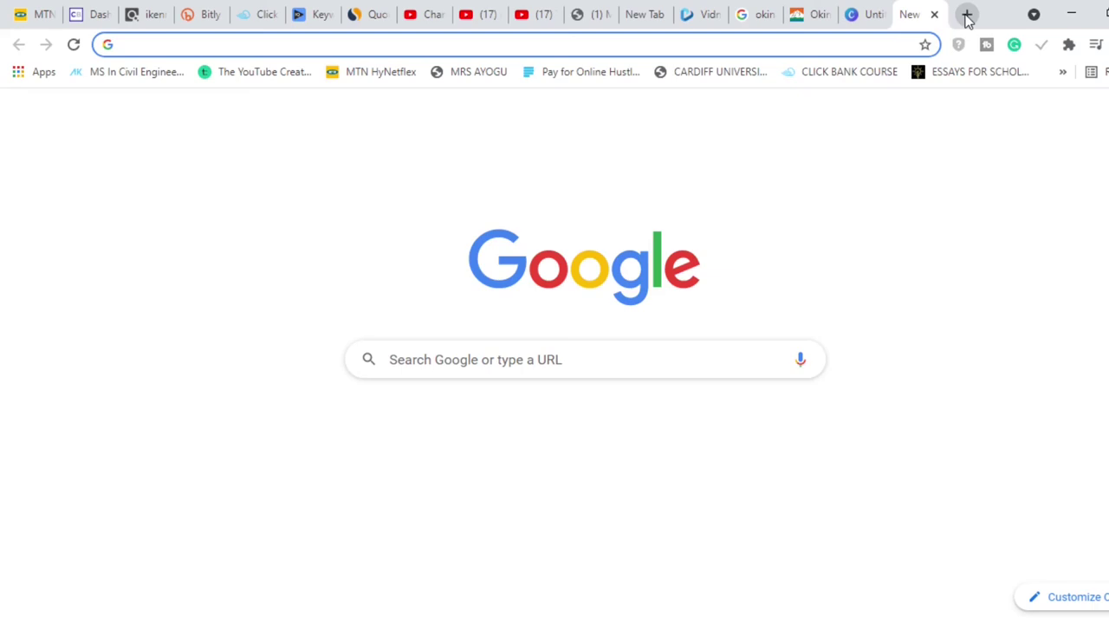
pyautogui.write('tre')
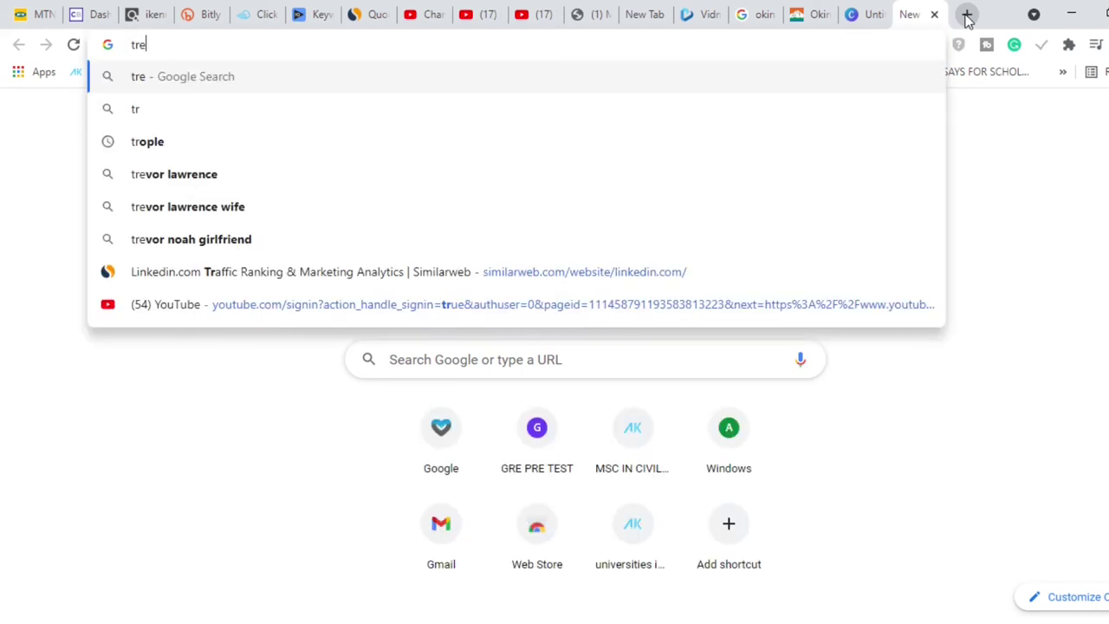
pyautogui.press('BackSpace')
pyautogui.press('BackSpace')
pyautogui.press('BackSpace')
pyautogui.write('res')
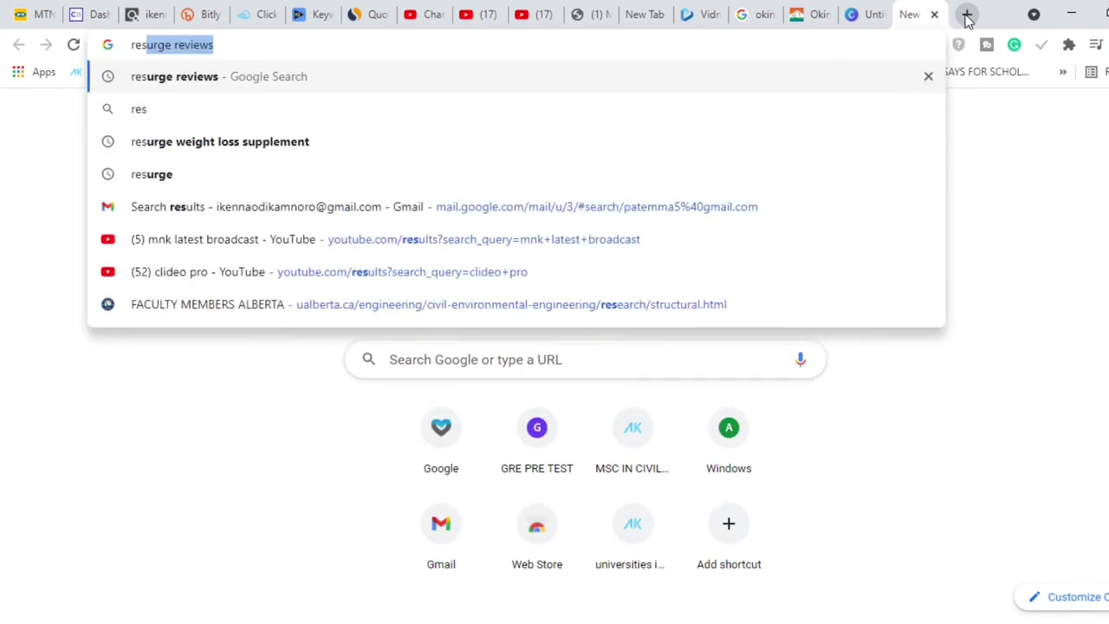
pyautogui.press('Return')
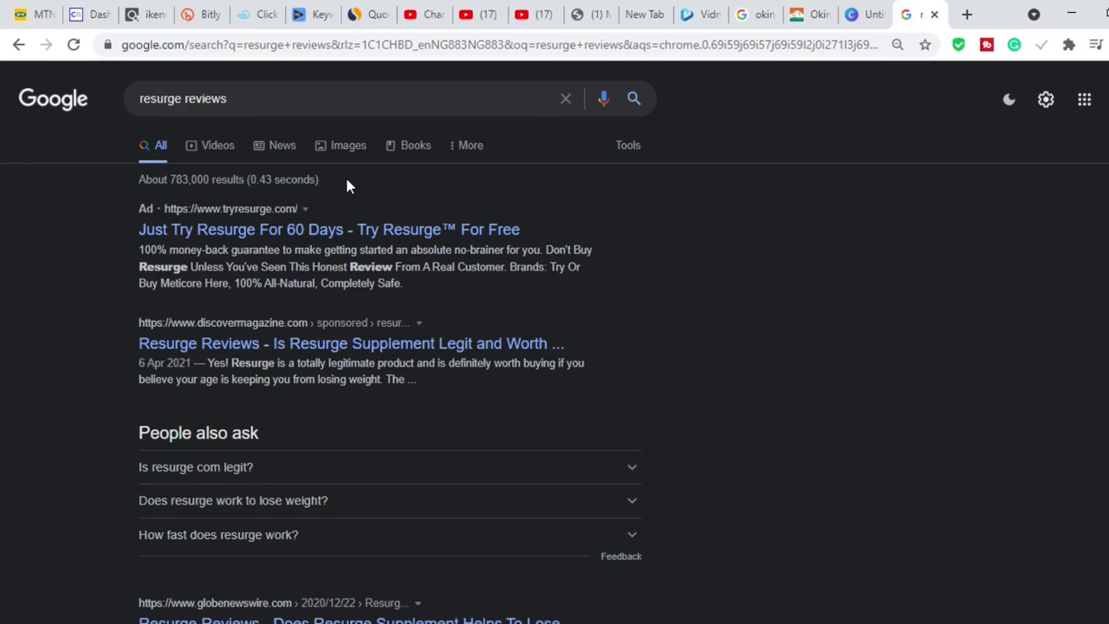
pyautogui.click(345, 153)
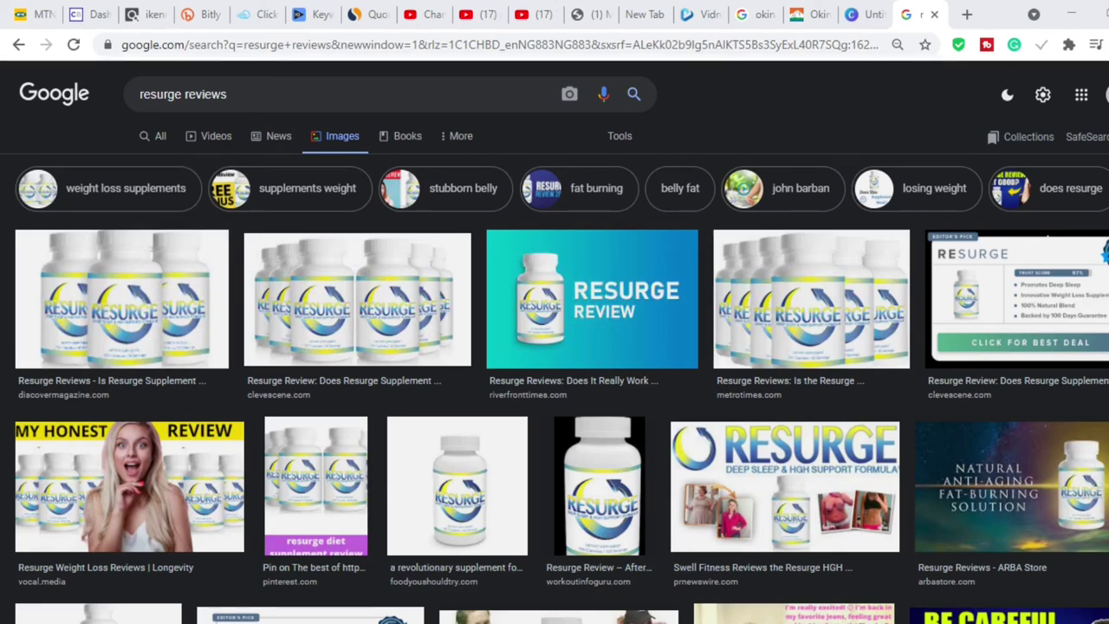
# Step: Switch to the blank 1920 × 1080 px Canva design and set its background colour to light turquoise
pyautogui.click(854, 19)
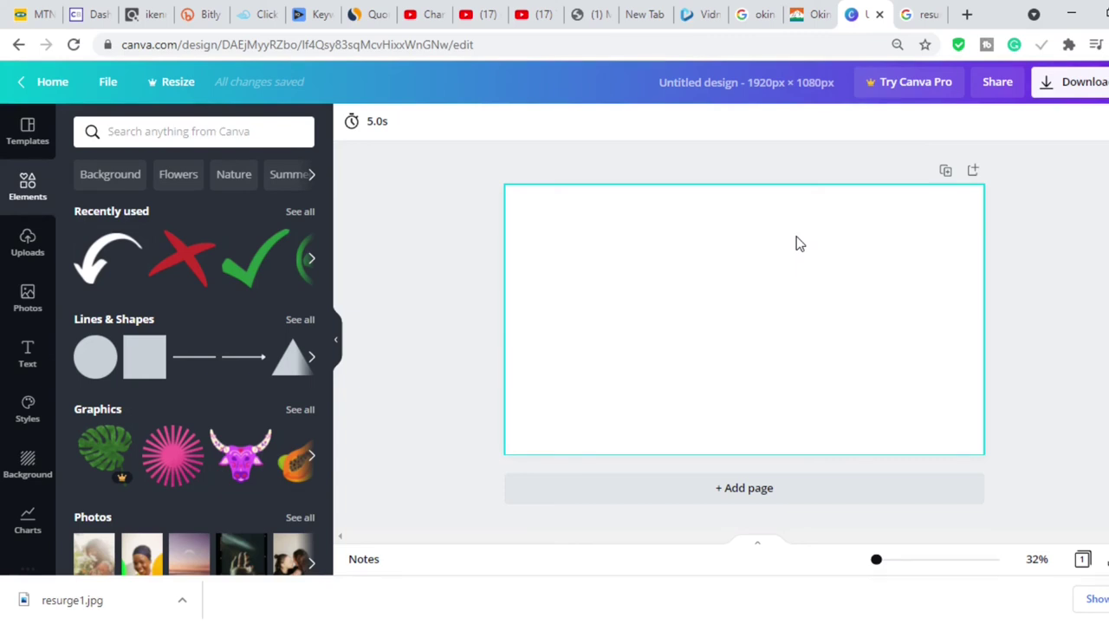
pyautogui.click(27, 477)
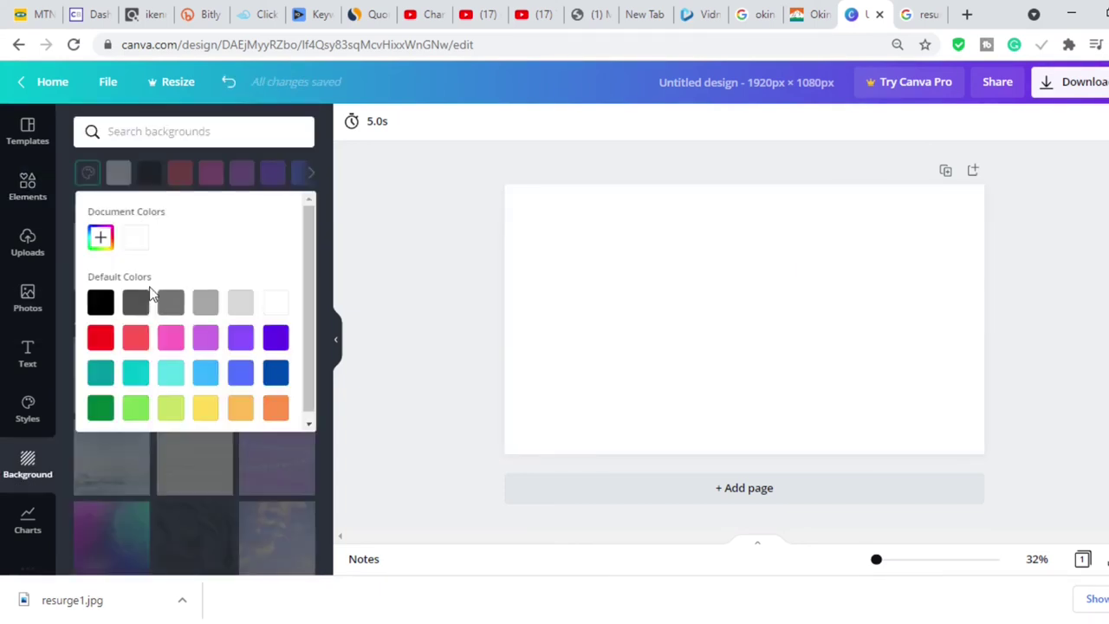
pyautogui.click(173, 378)
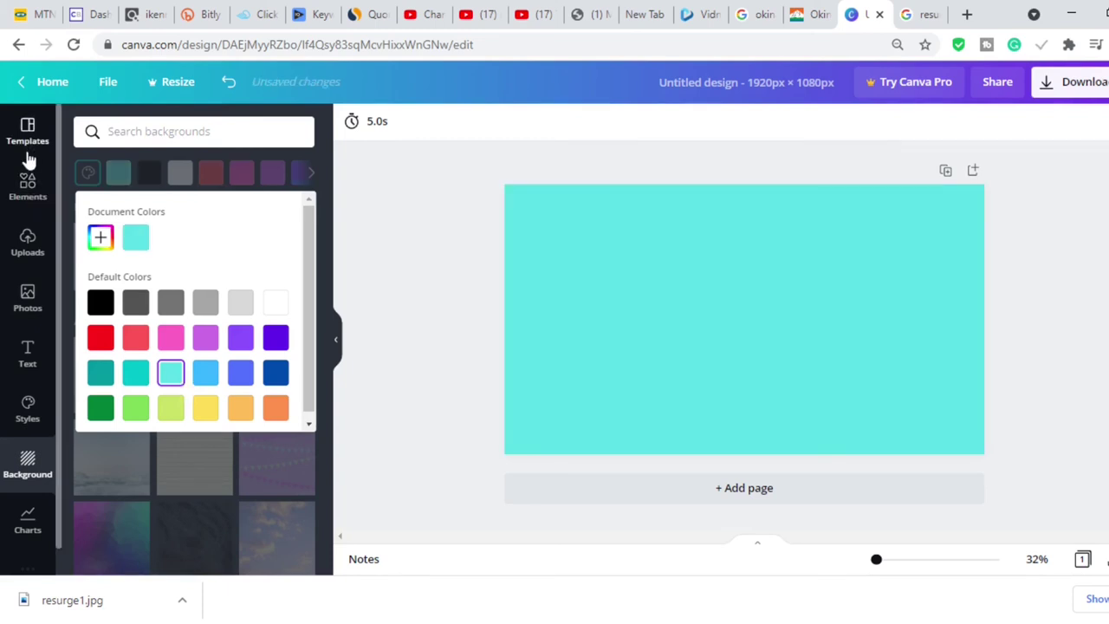
# Step: Upload the Resurge bottle image resurge1.jpg from the device, place it on the design and enlarge it on the canvas's right half
pyautogui.click(28, 250)
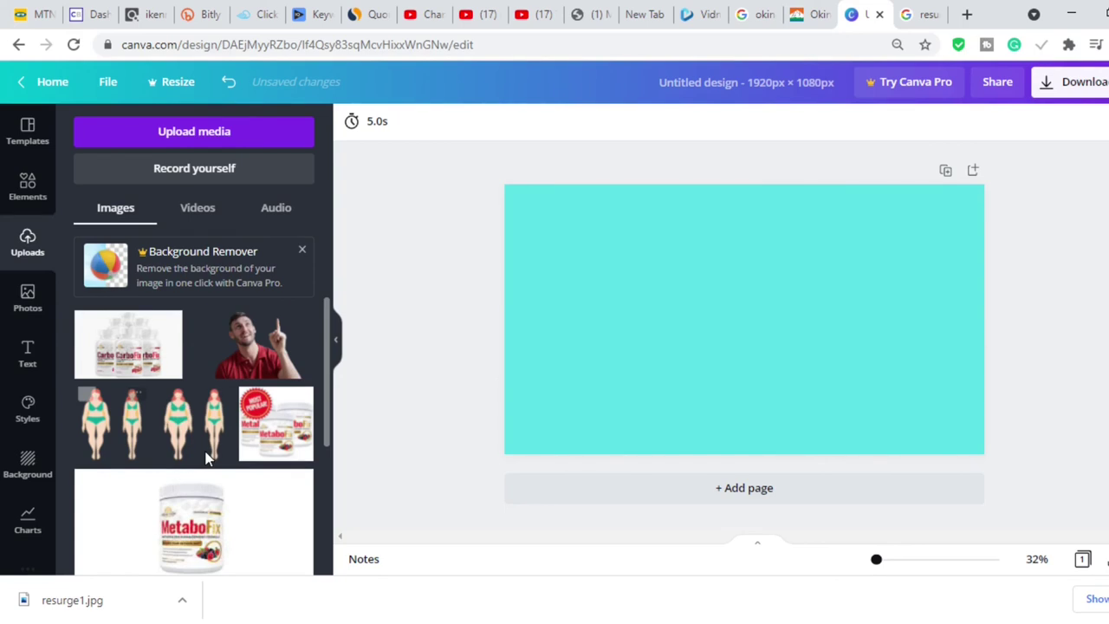
pyautogui.click(186, 139)
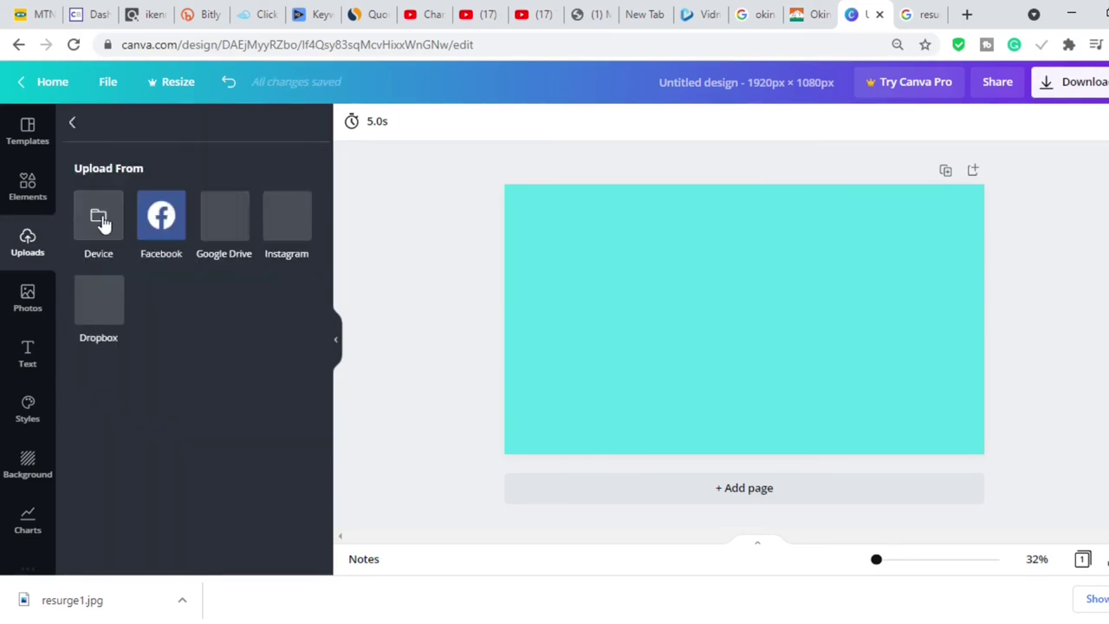
pyautogui.click(102, 216)
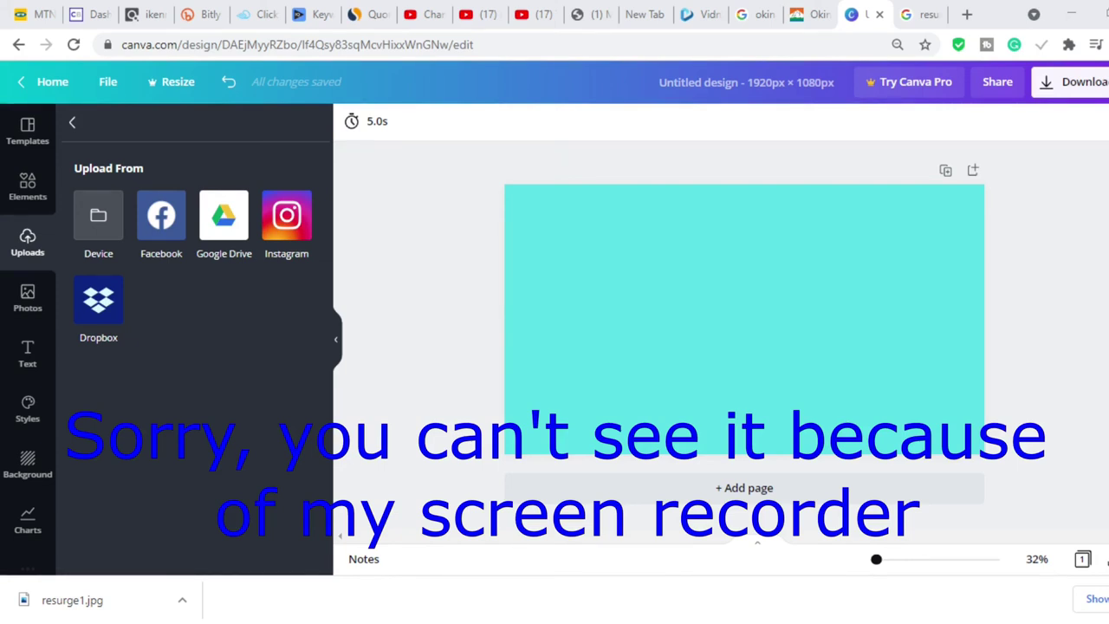
pyautogui.press('Return')
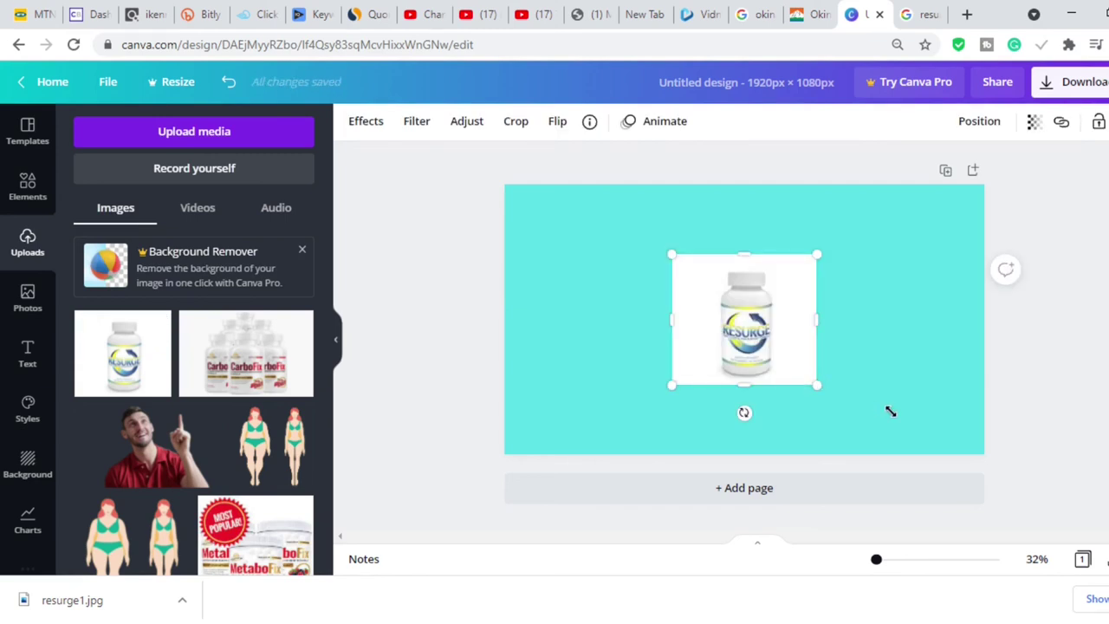
pyautogui.moveTo(890, 410); pyautogui.dragTo(949, 426)
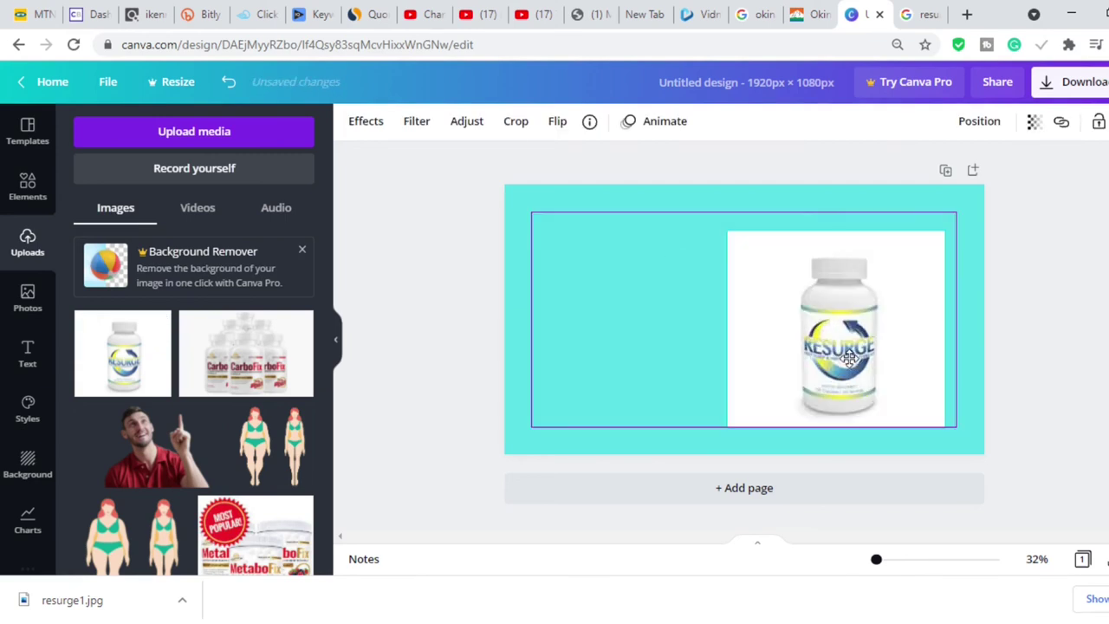
# Step: Enlarge the Resurge bottle image slightly and place the uploaded before-and-after women illustration, enlarged, on the canvas's left half
pyautogui.moveTo(778, 299); pyautogui.dragTo(792, 332)
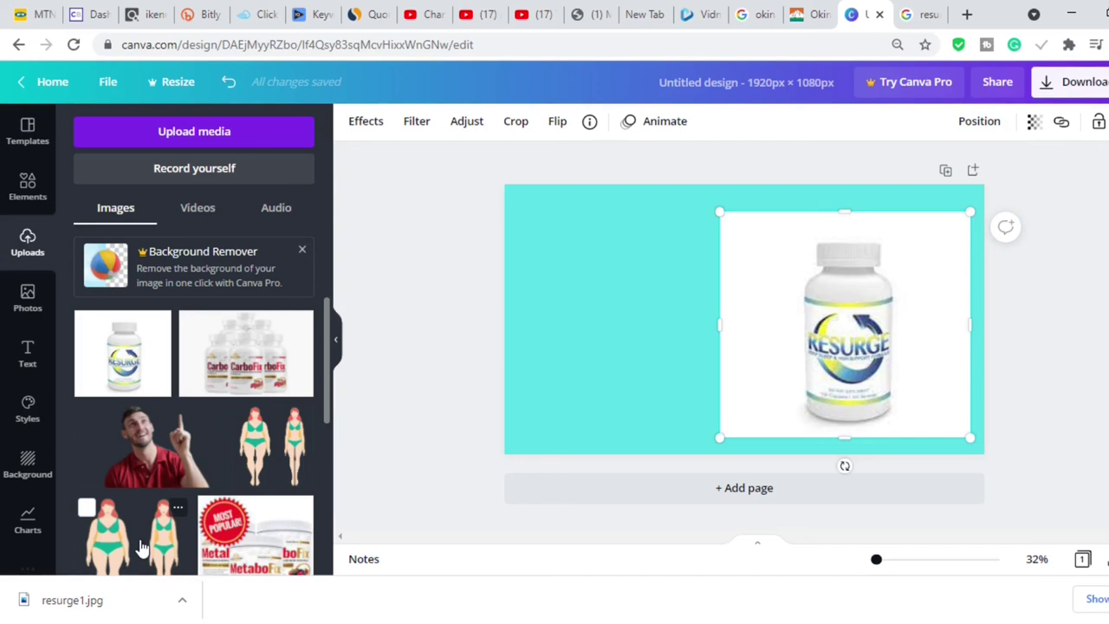
pyautogui.moveTo(141, 546); pyautogui.dragTo(547, 382)
pyautogui.moveTo(722, 229); pyautogui.dragTo(768, 203)
pyautogui.moveTo(683, 292); pyautogui.dragTo(653, 328)
pyautogui.click(411, 296)
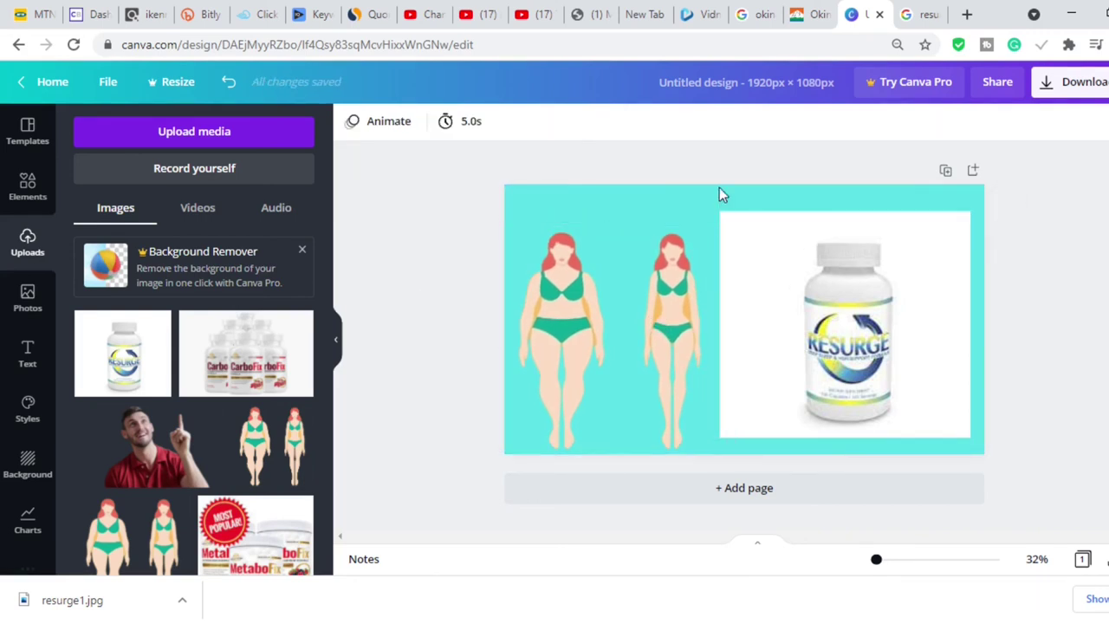
# Step: Add the recently used "SPIRIT NIGHT" text combination and delete its date and description lines, keeping only the heading
pyautogui.click(25, 369)
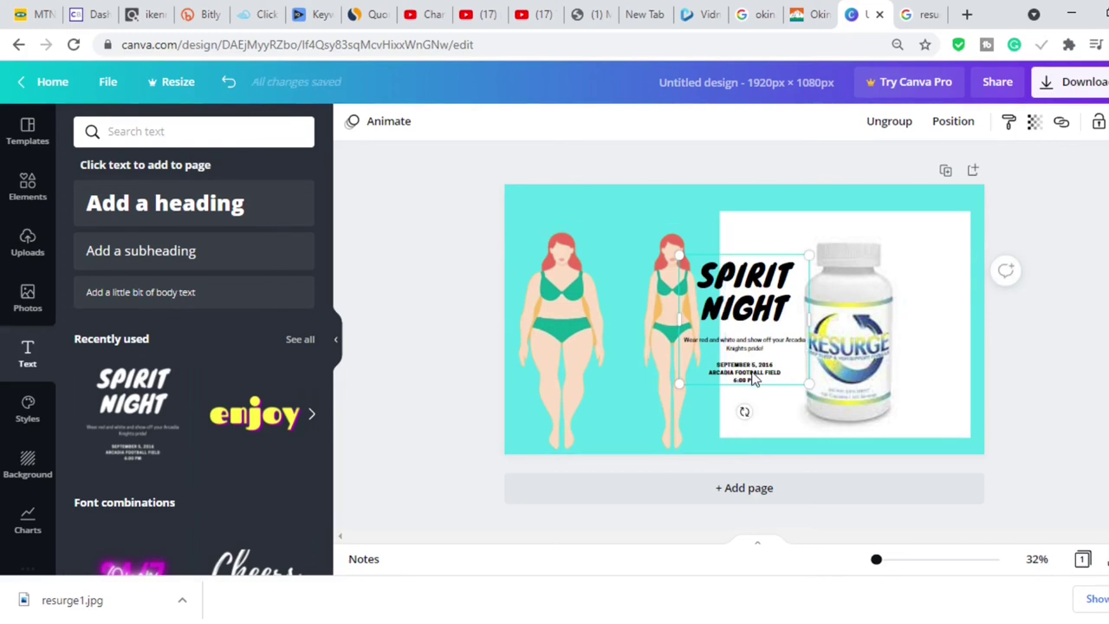
pyautogui.click(754, 379)
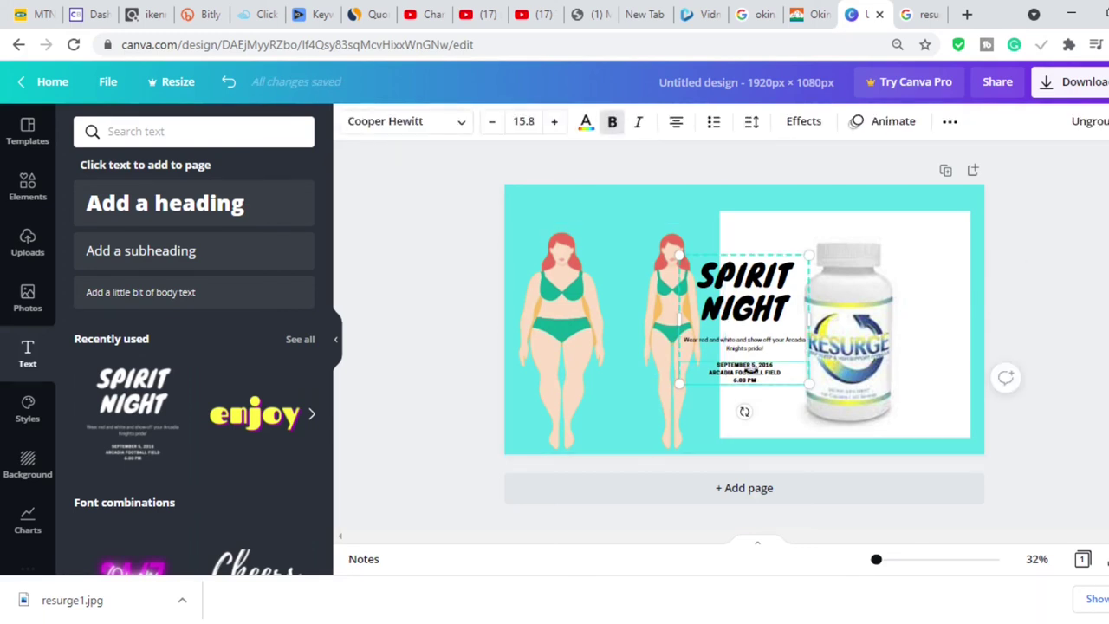
pyautogui.press('Delete')
pyautogui.click(756, 347)
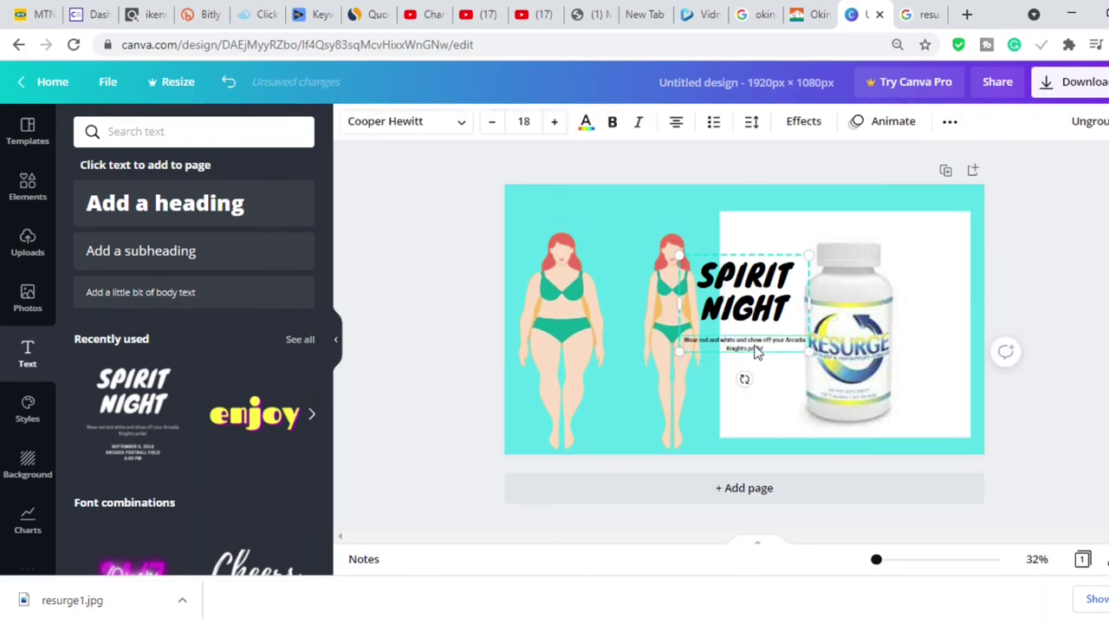
pyautogui.press('Delete')
# Step: Change the heading to "BEFORE AND AFTER", fit it on one line at size 71.8 and place it above the two women
pyautogui.doubleClick(759, 305)
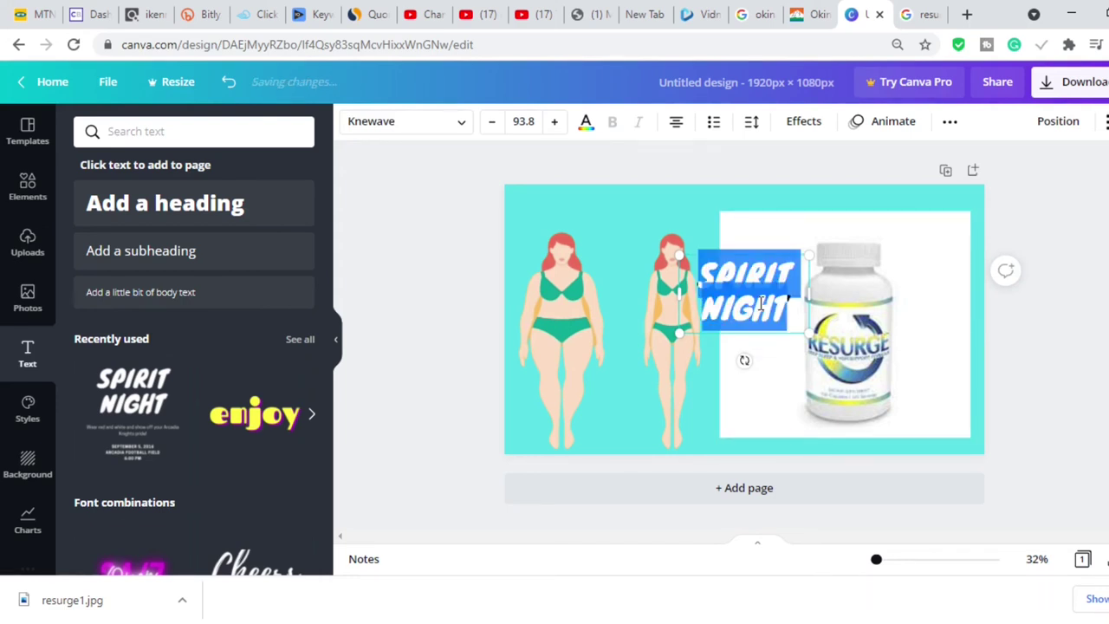
pyautogui.write('BEFORE AND AFTER')
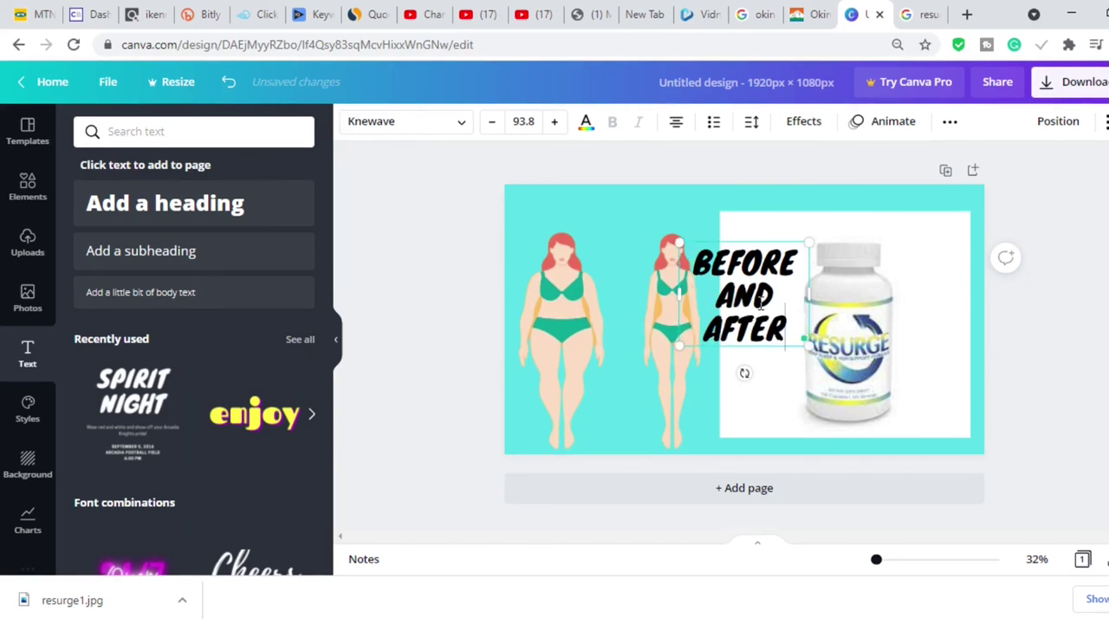
pyautogui.moveTo(801, 294); pyautogui.dragTo(960, 320)
pyautogui.moveTo(690, 308); pyautogui.dragTo(737, 305)
pyautogui.moveTo(810, 296); pyautogui.dragTo(586, 217)
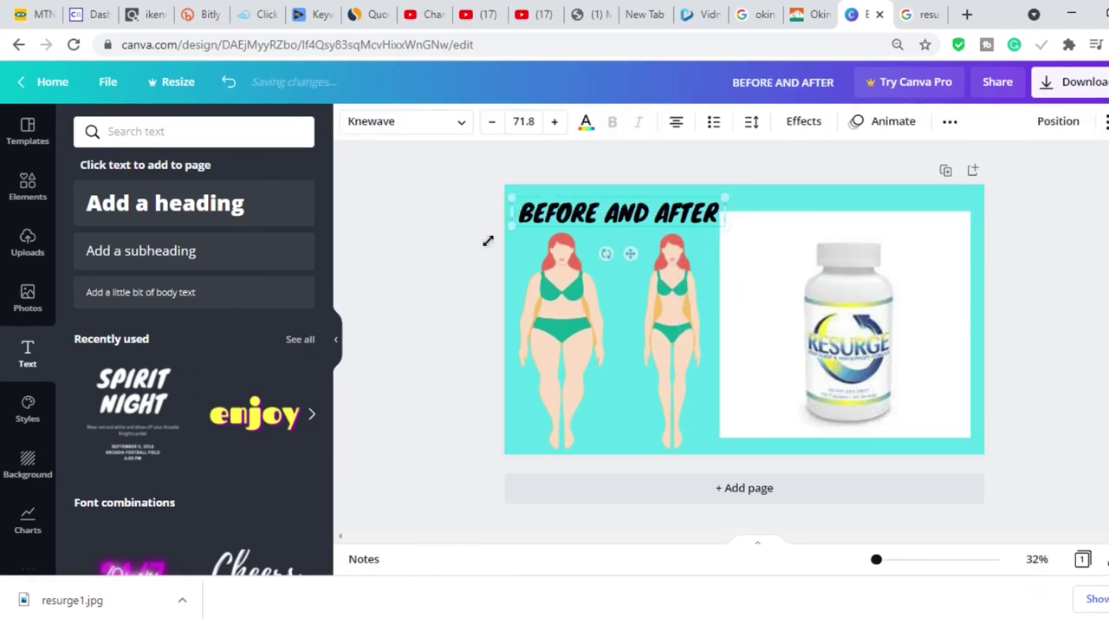
pyautogui.click(453, 266)
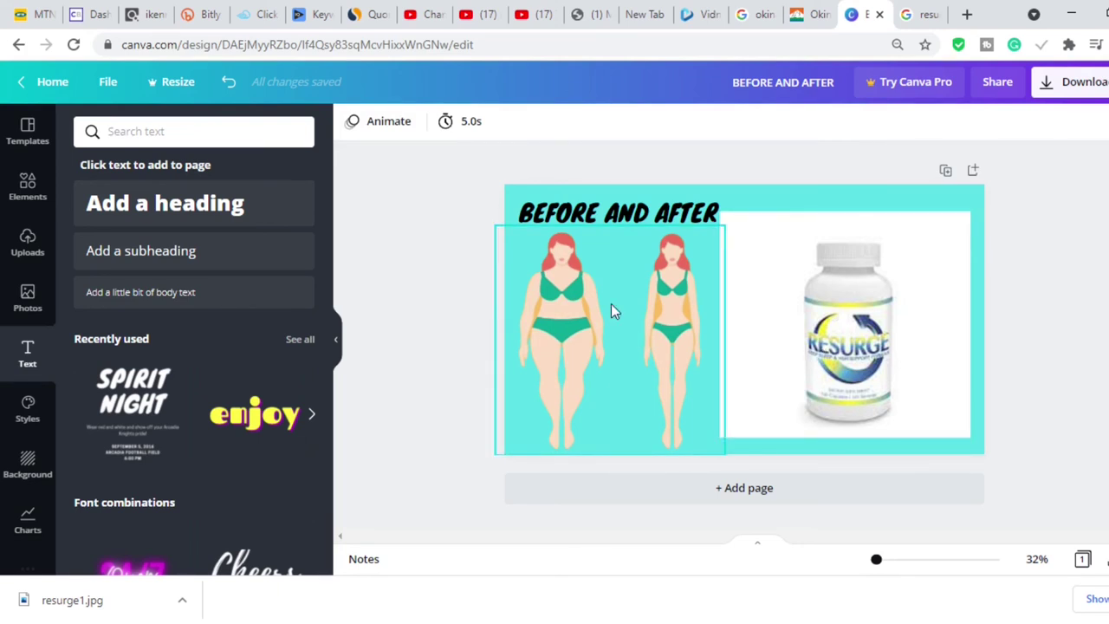
# Step: Examine the file type options for downloading the thumbnail design
pyautogui.click(1063, 93)
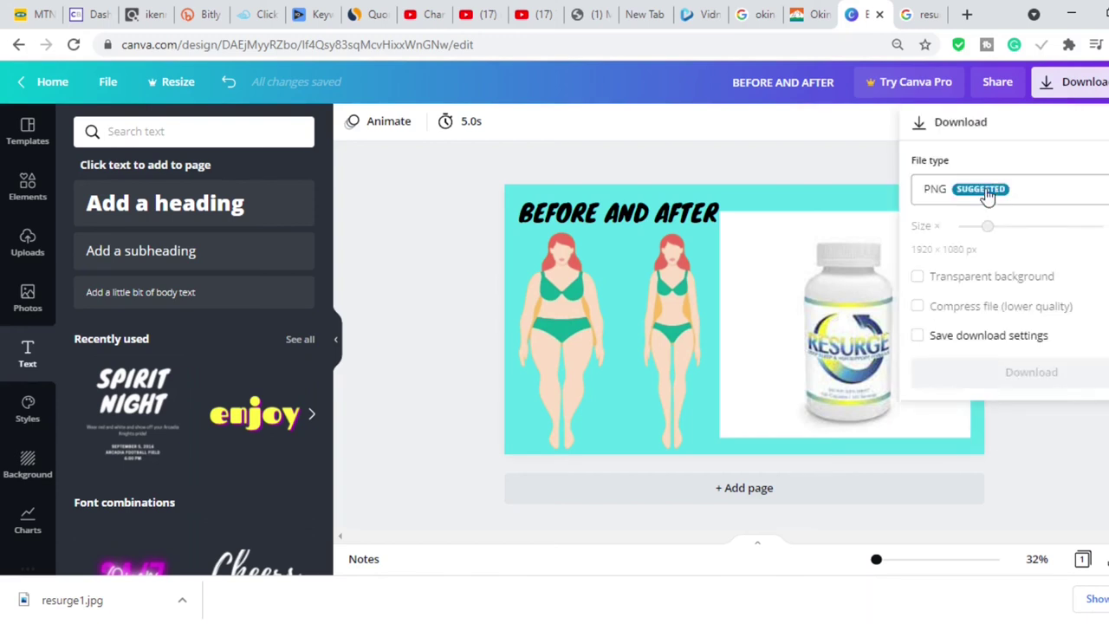
pyautogui.click(988, 192)
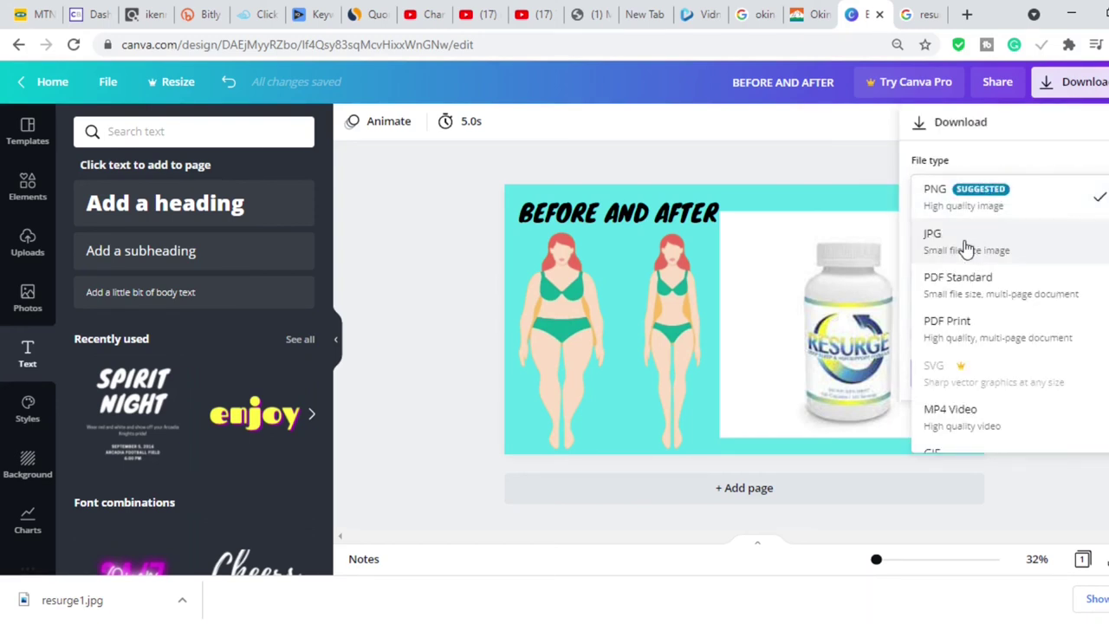
pyautogui.click(578, 220)
# Step: Switch to the YouTube Studio upload and try to add a custom thumbnail, dismissing the phone verification request
pyautogui.click(424, 14)
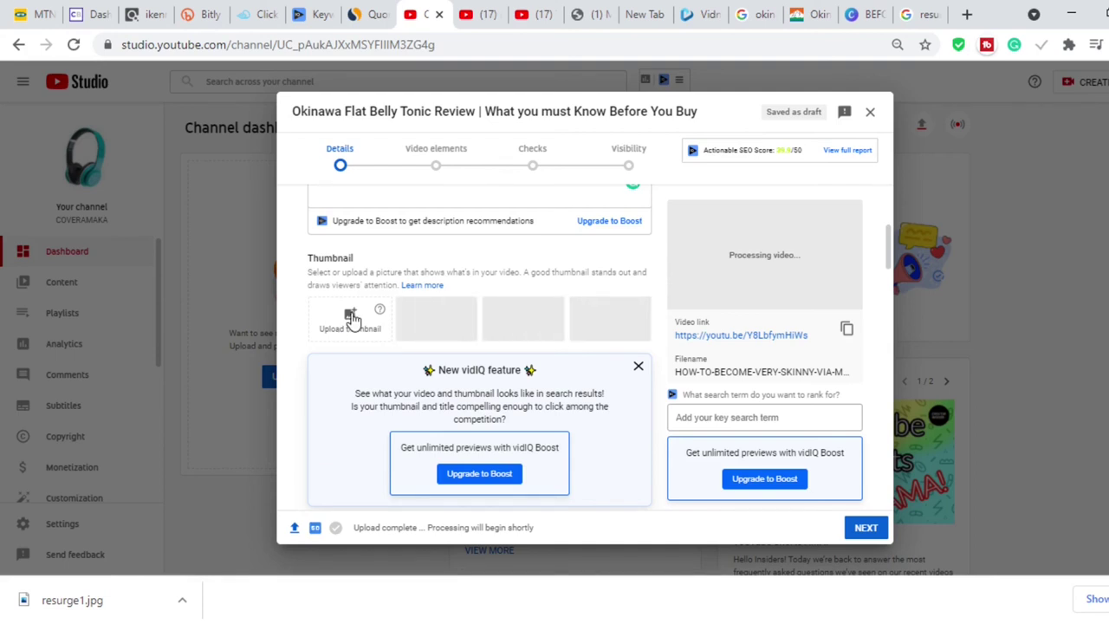
pyautogui.click(351, 318)
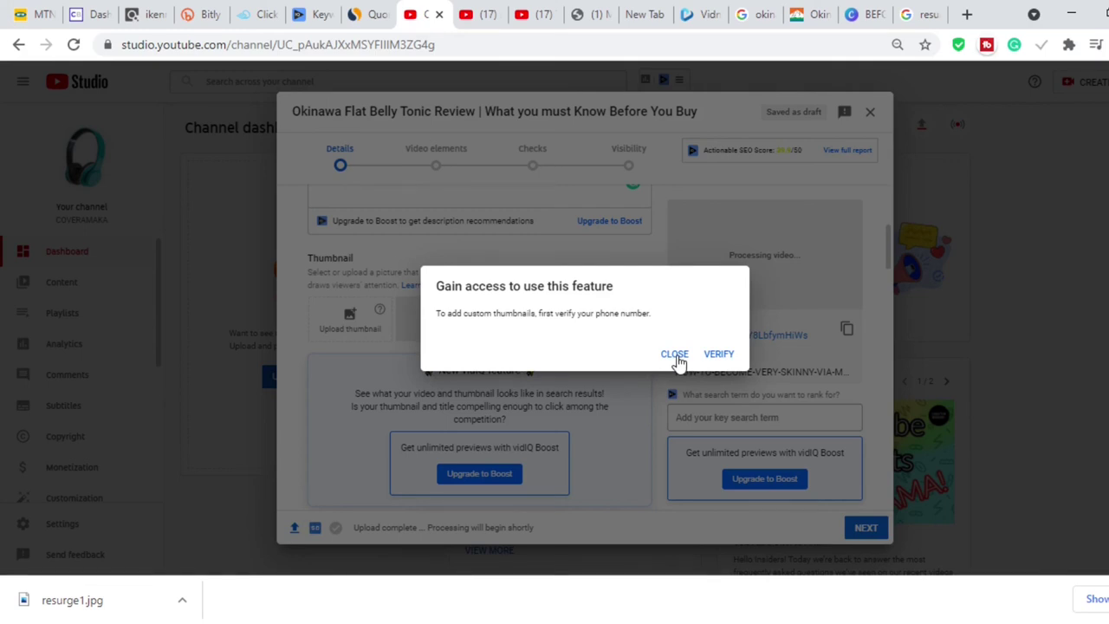
pyautogui.click(674, 355)
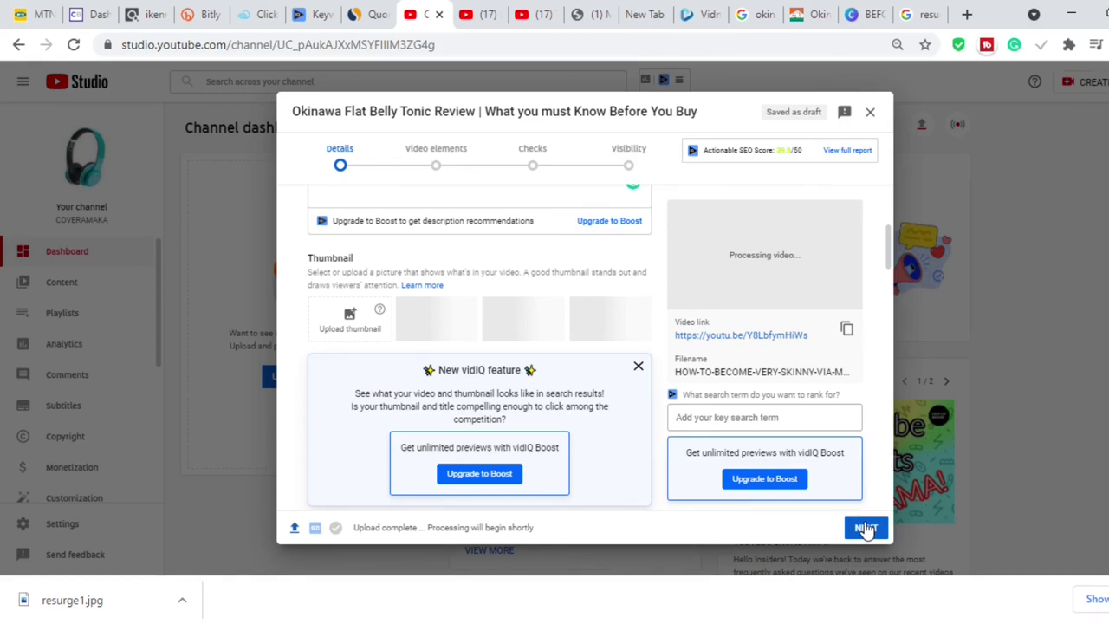
pyautogui.click(689, 13)
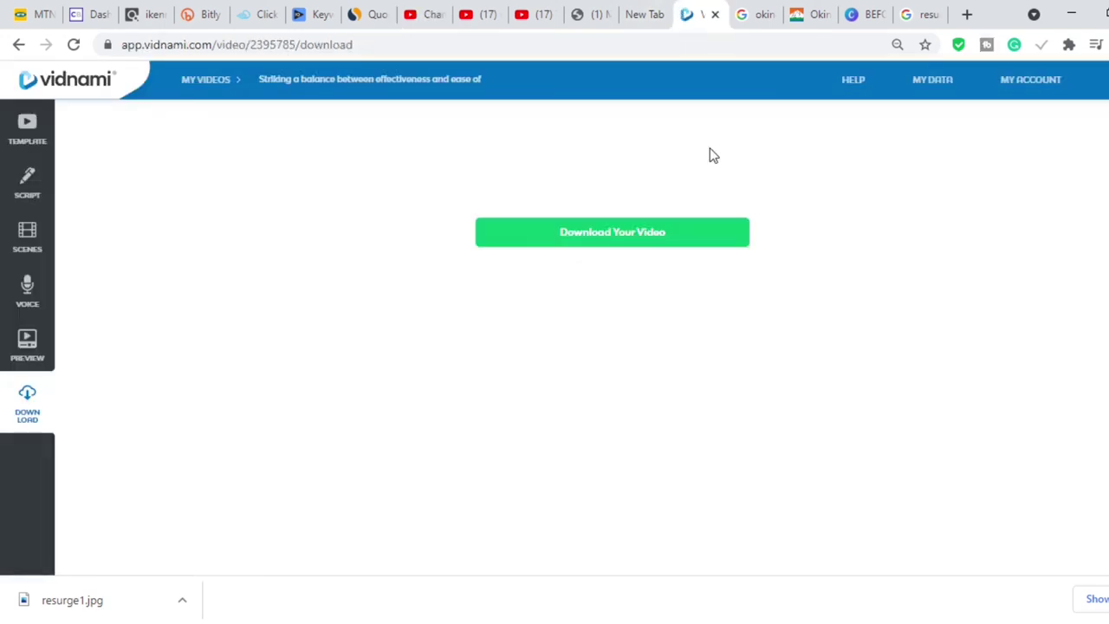
pyautogui.click(410, 14)
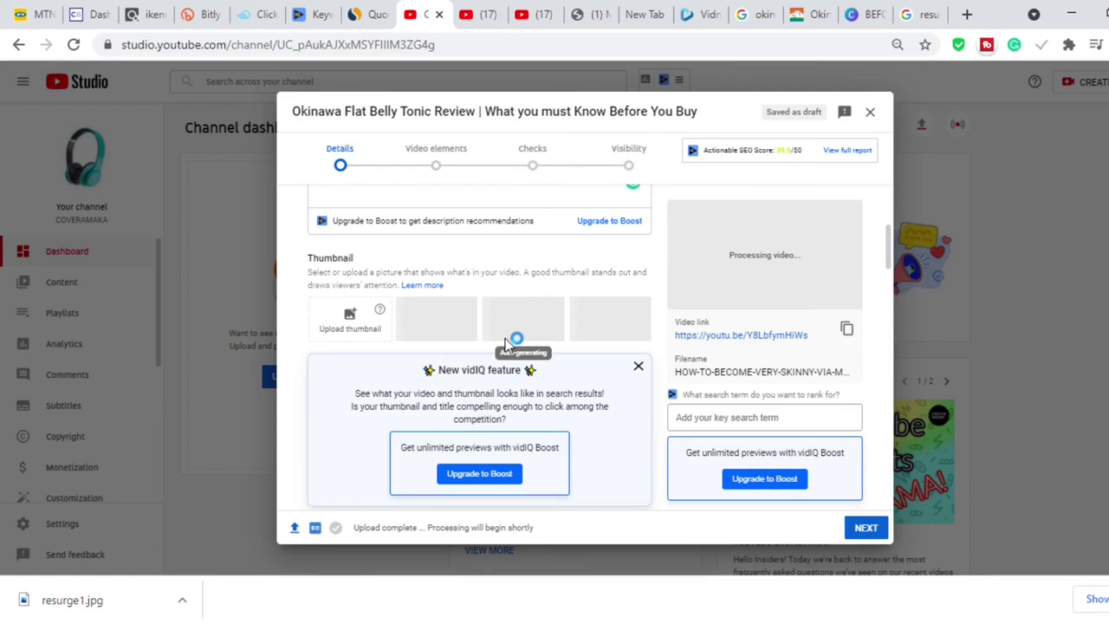